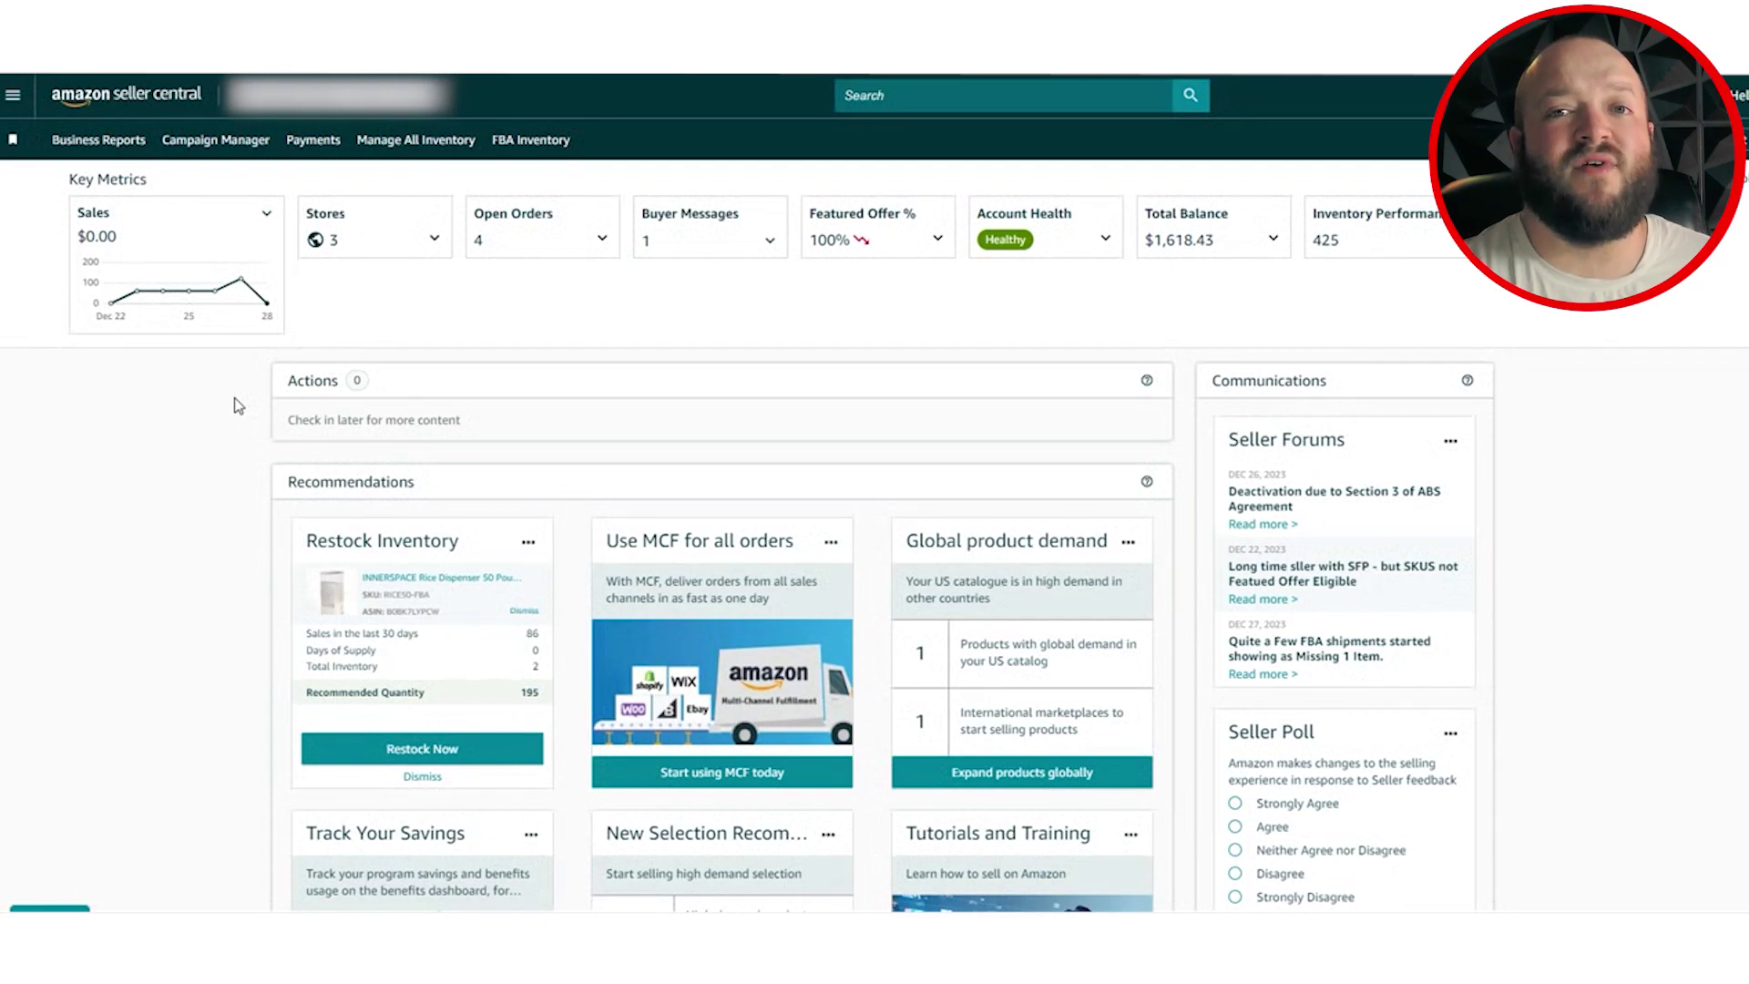
- Go to Reports > Inventory Reports and display the Select Report Type dropdown options
click(22, 92)
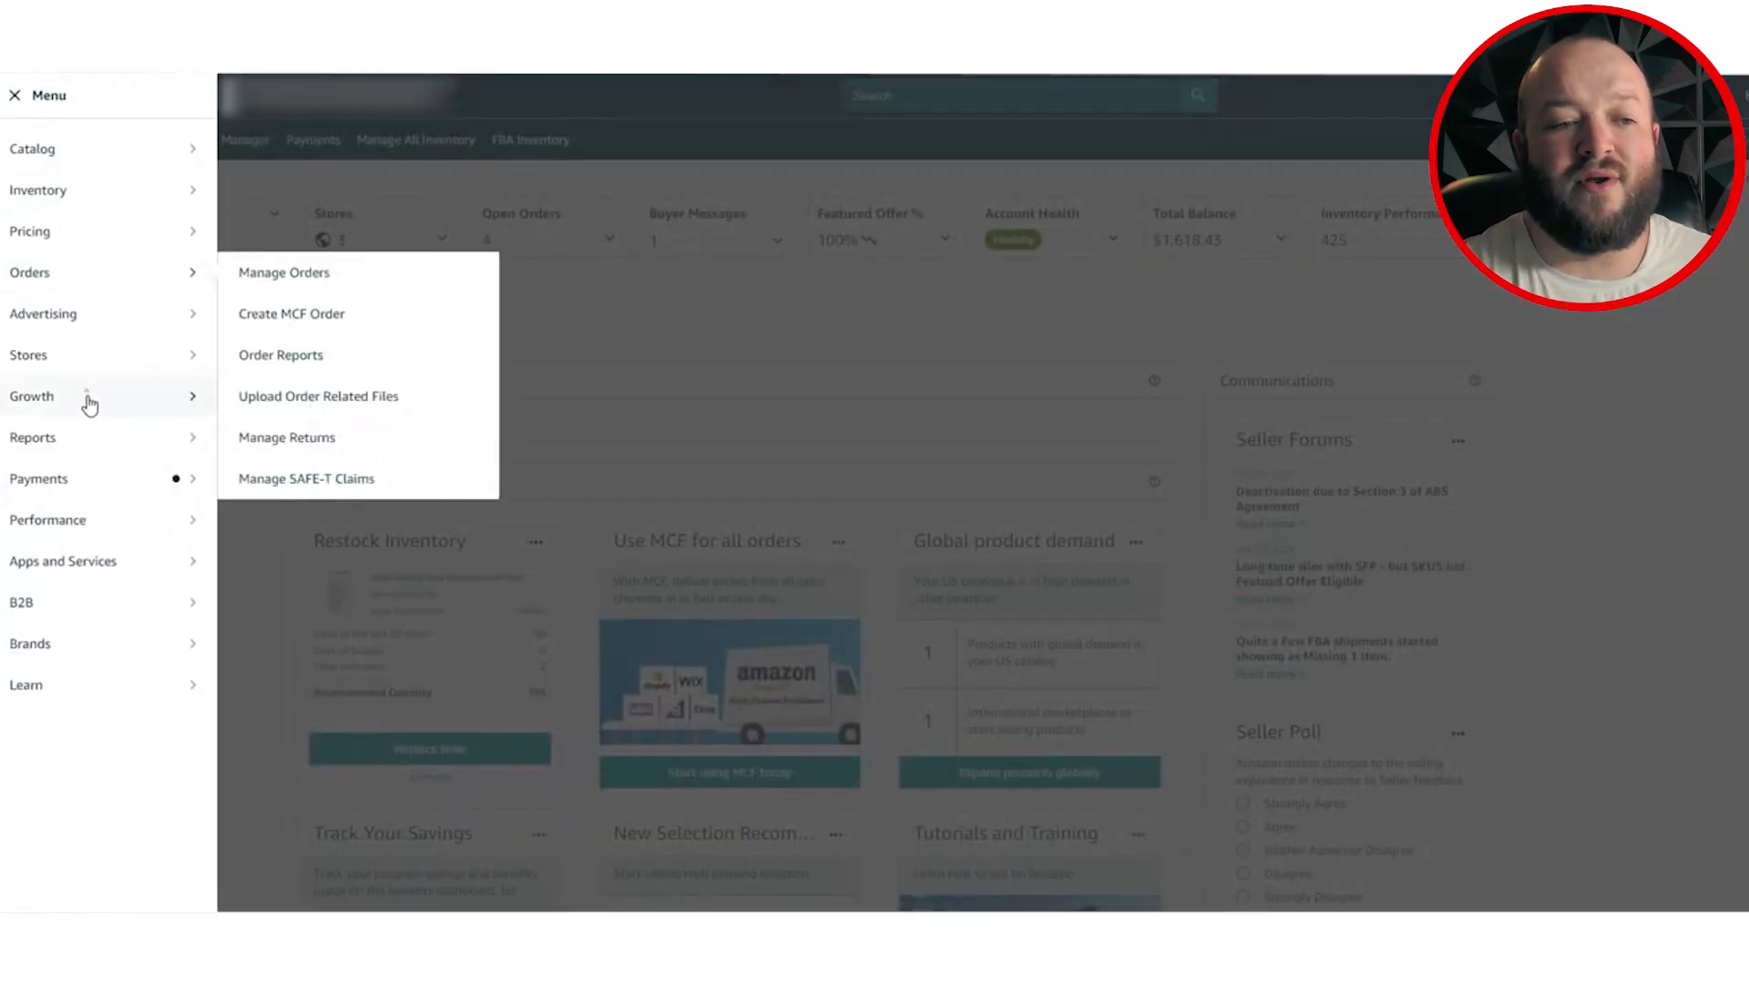
mouse_move(91, 435)
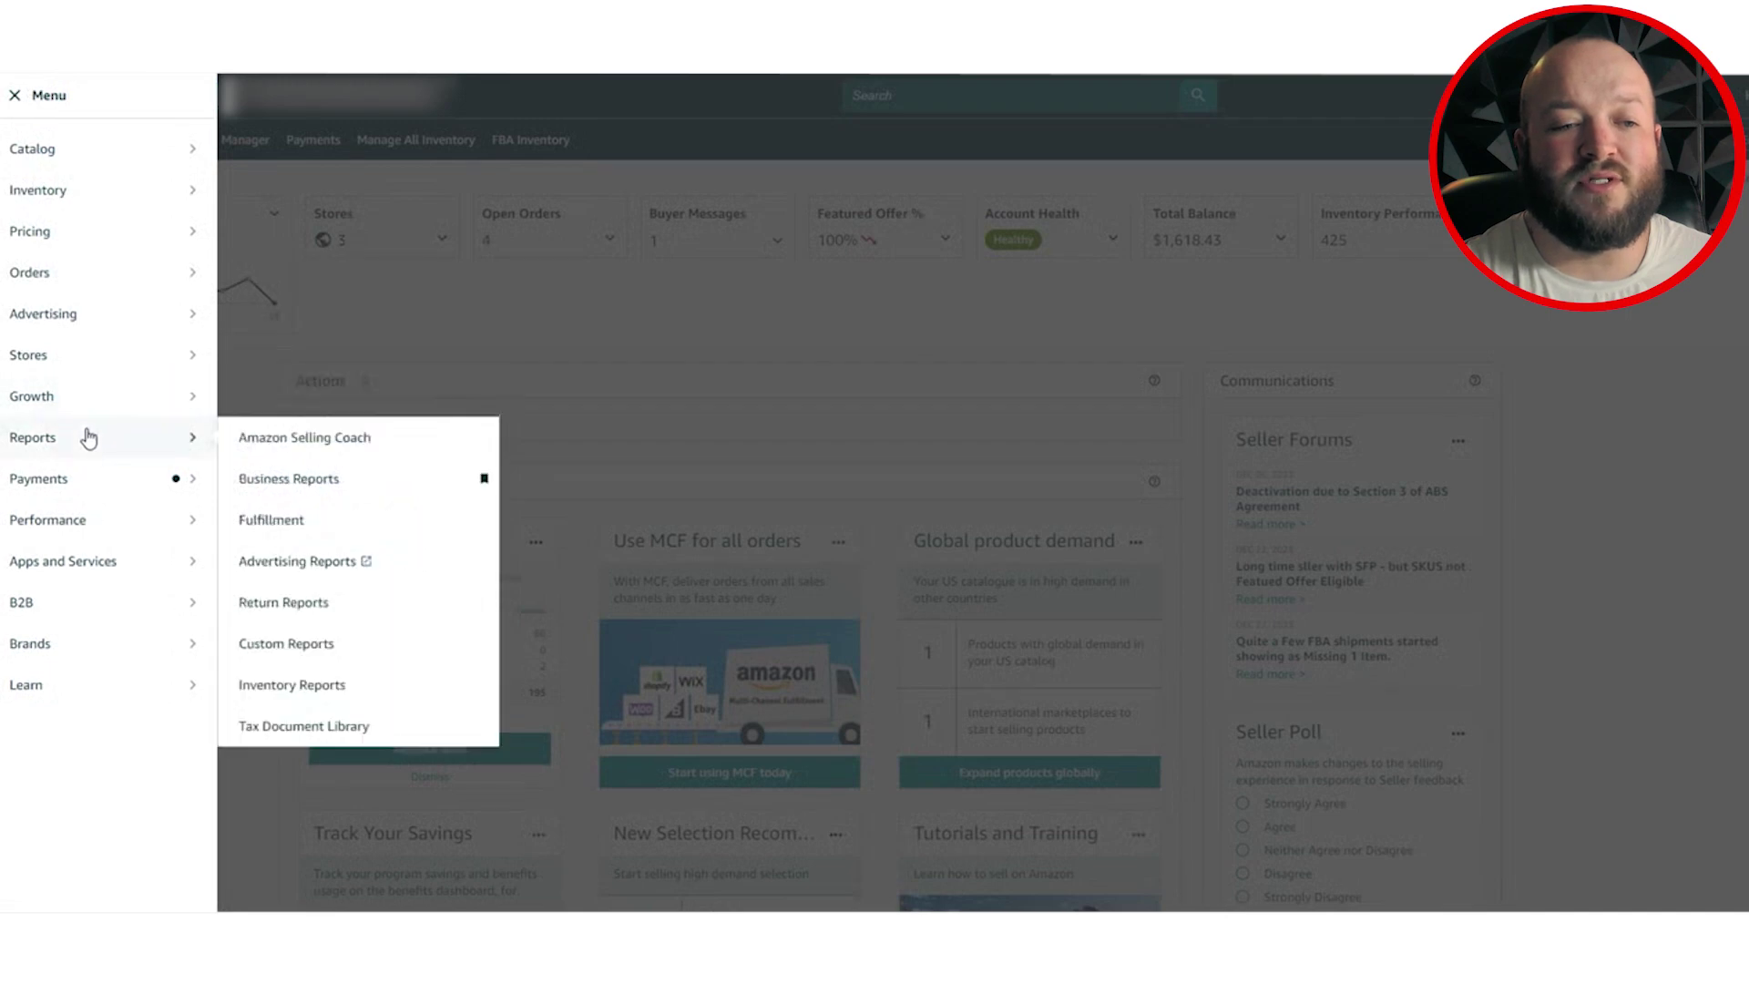
click(412, 650)
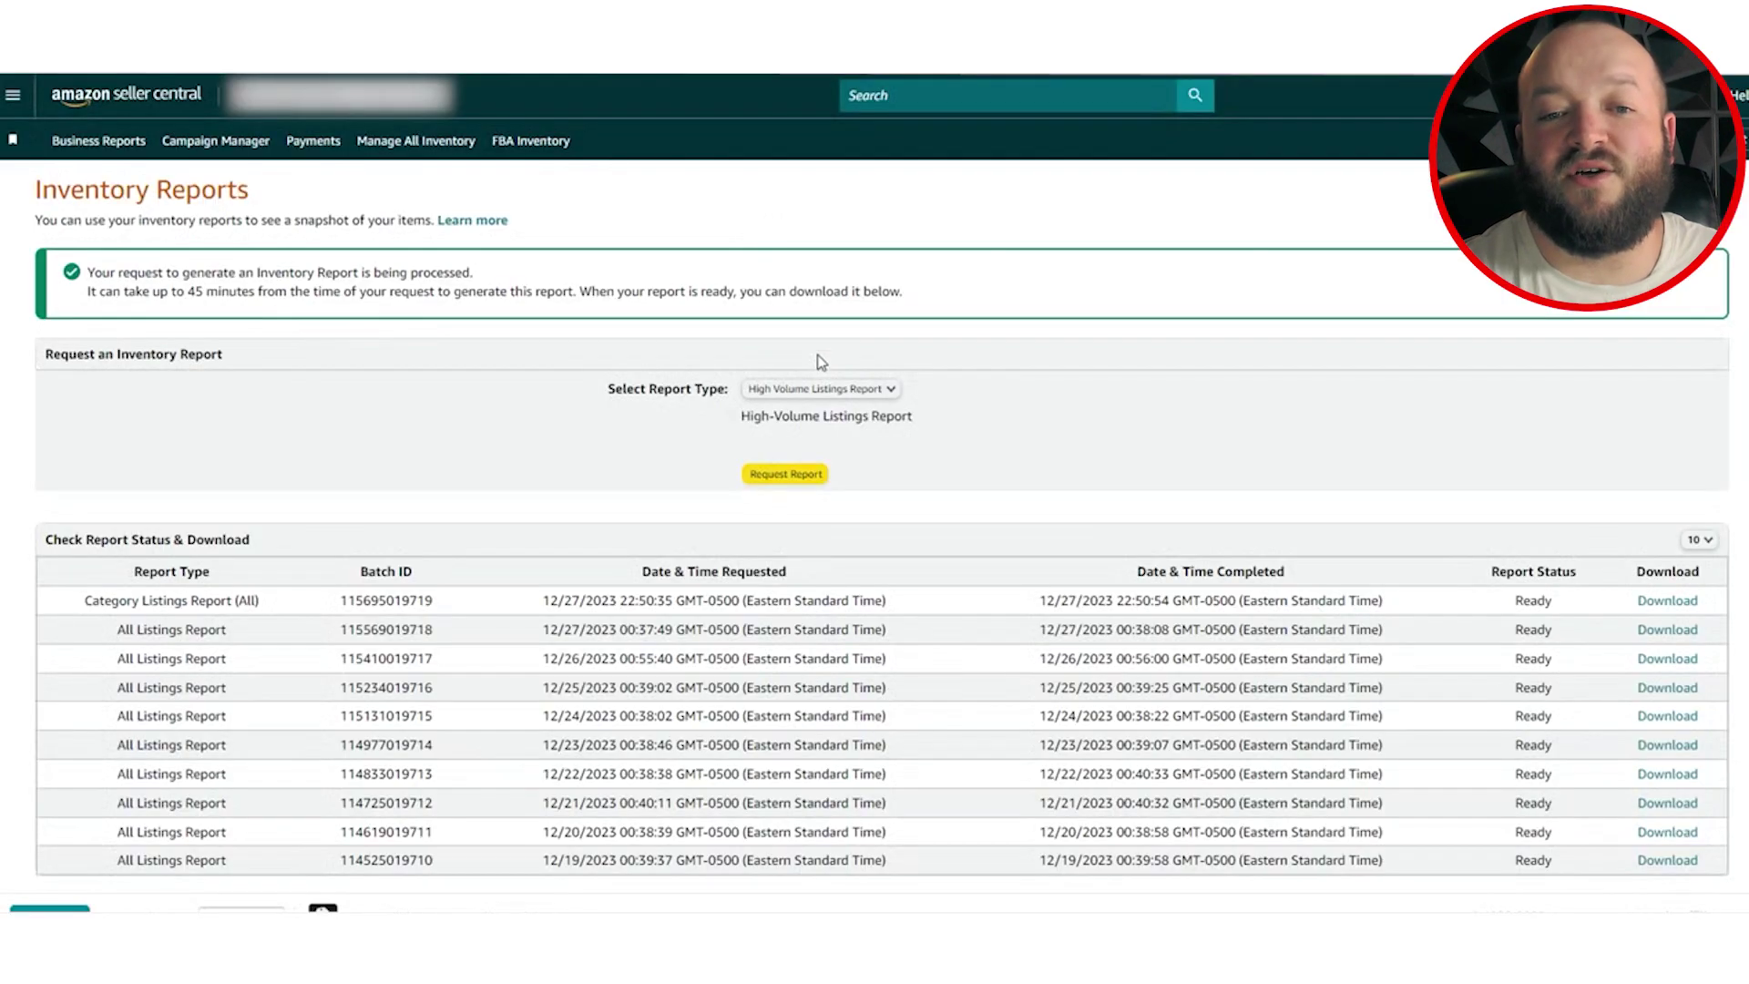
click(825, 391)
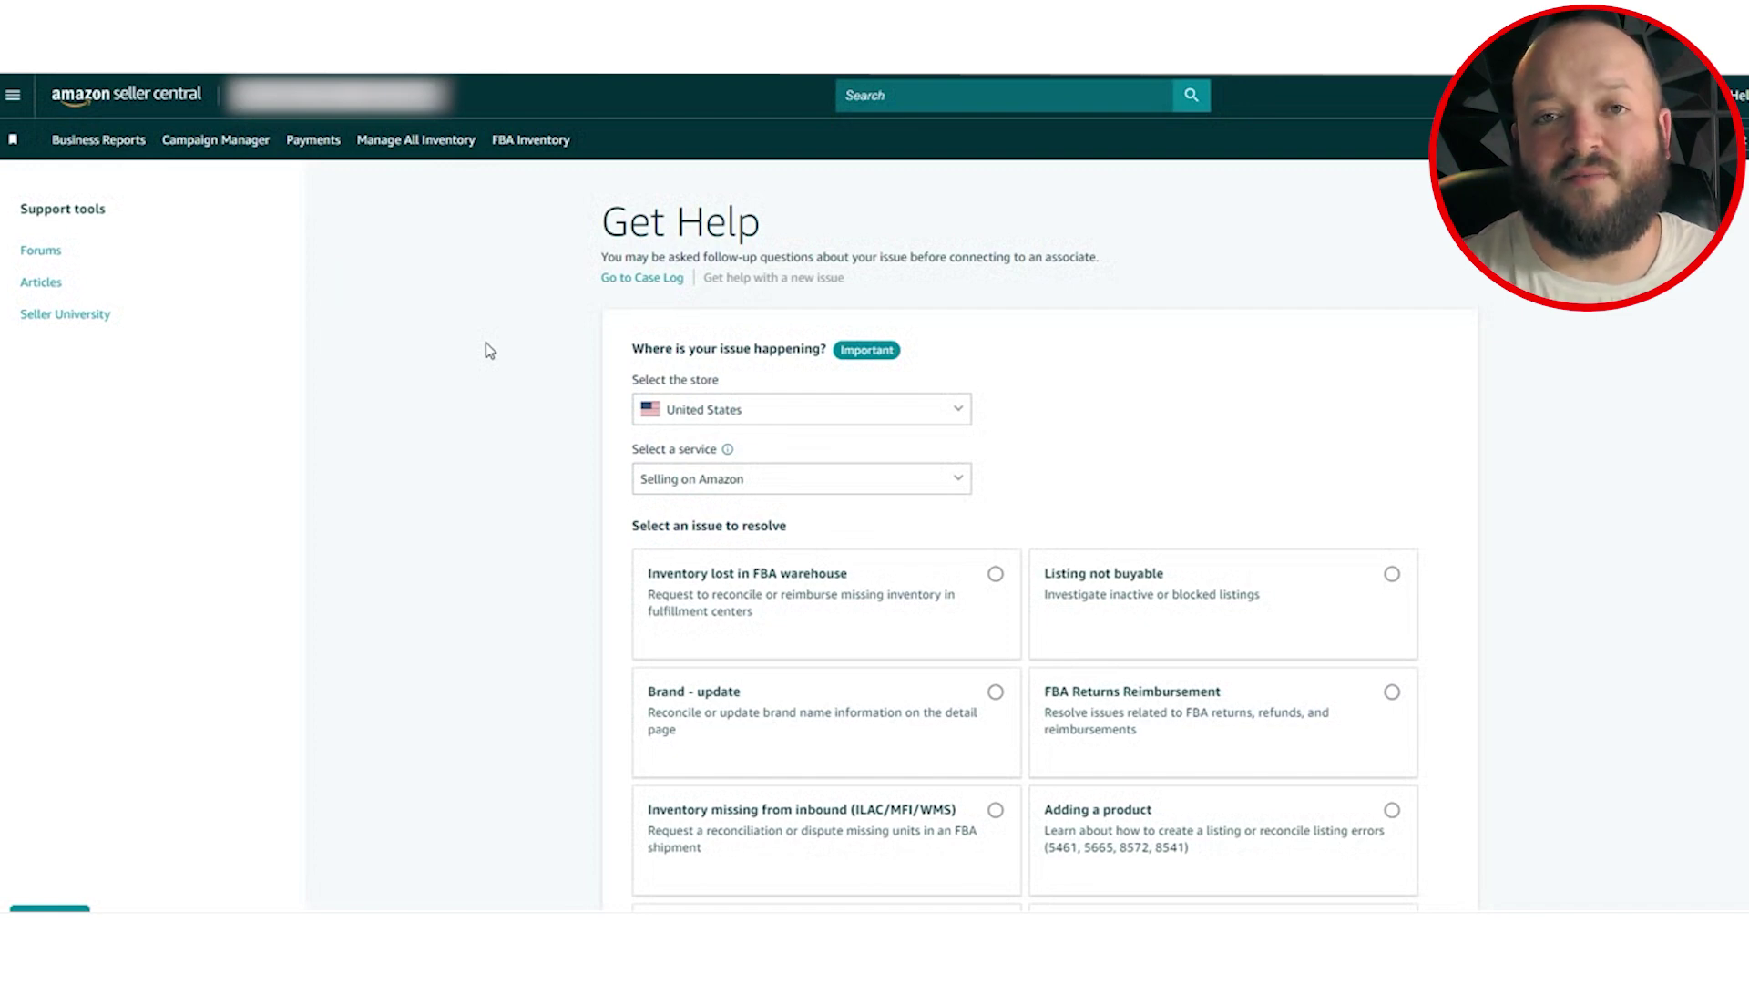
- Submit 'Can we have access to our Category Listing Report?' under My issue is not listed
scroll(485, 342, down, 3)
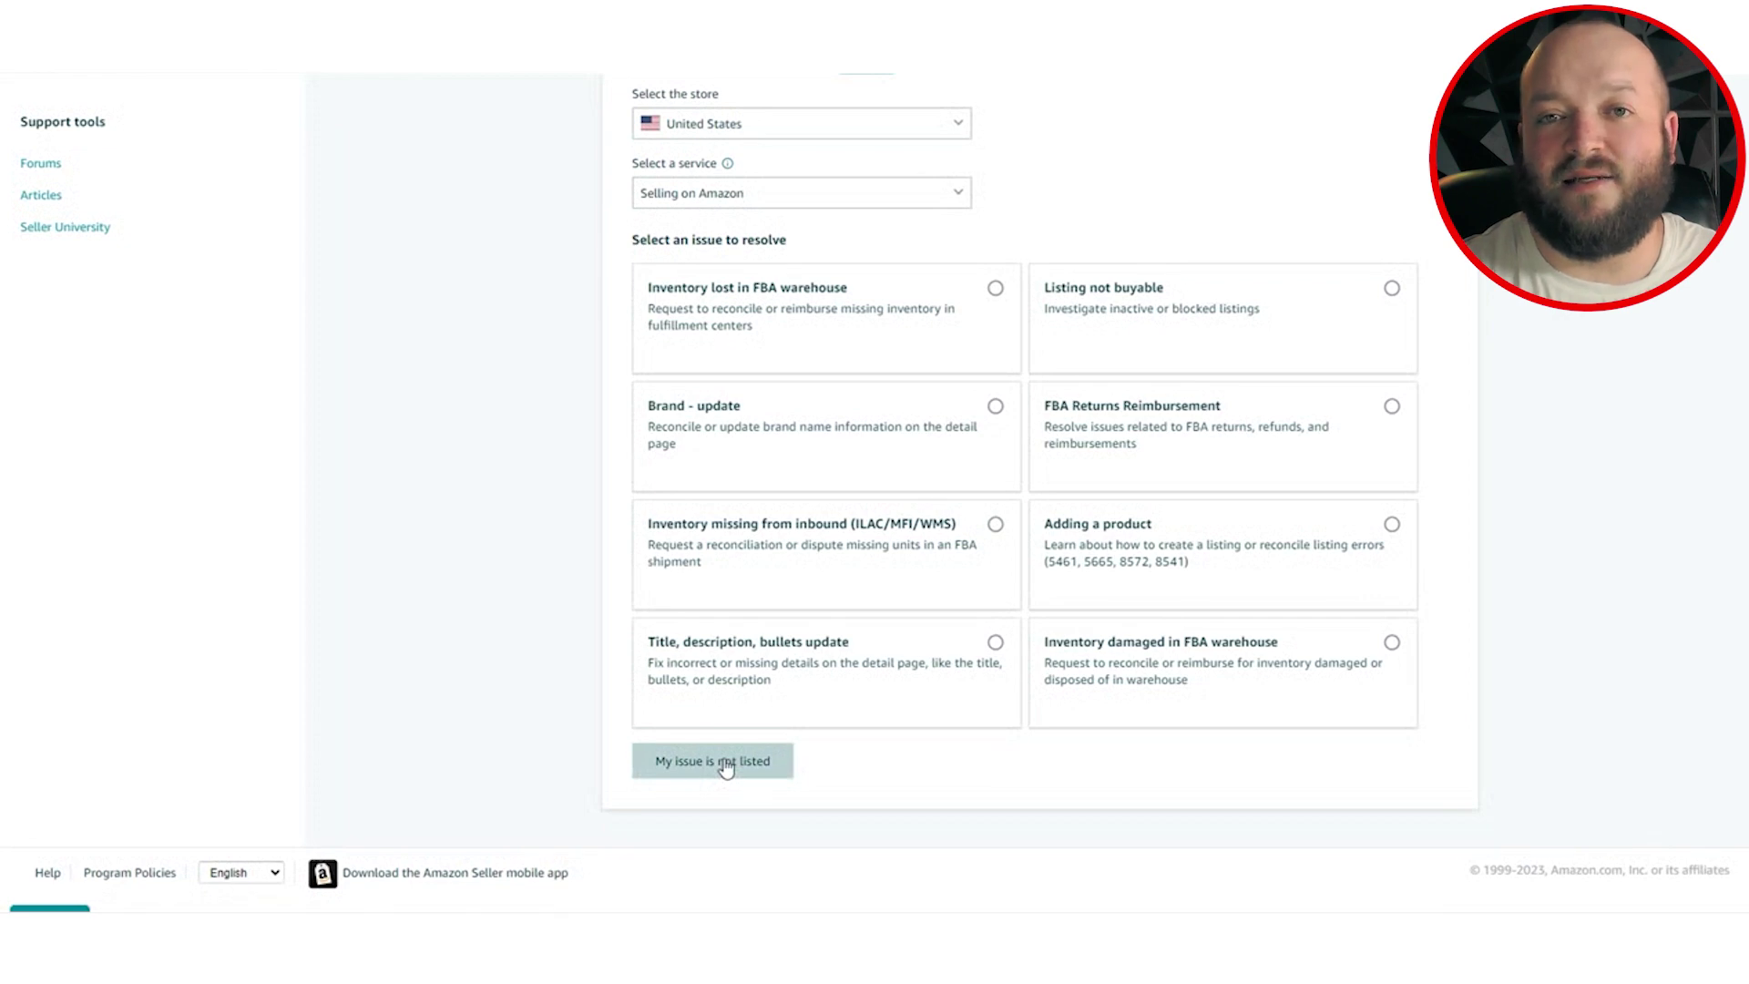
click(726, 761)
scroll(784, 726, down, 1)
click(789, 703)
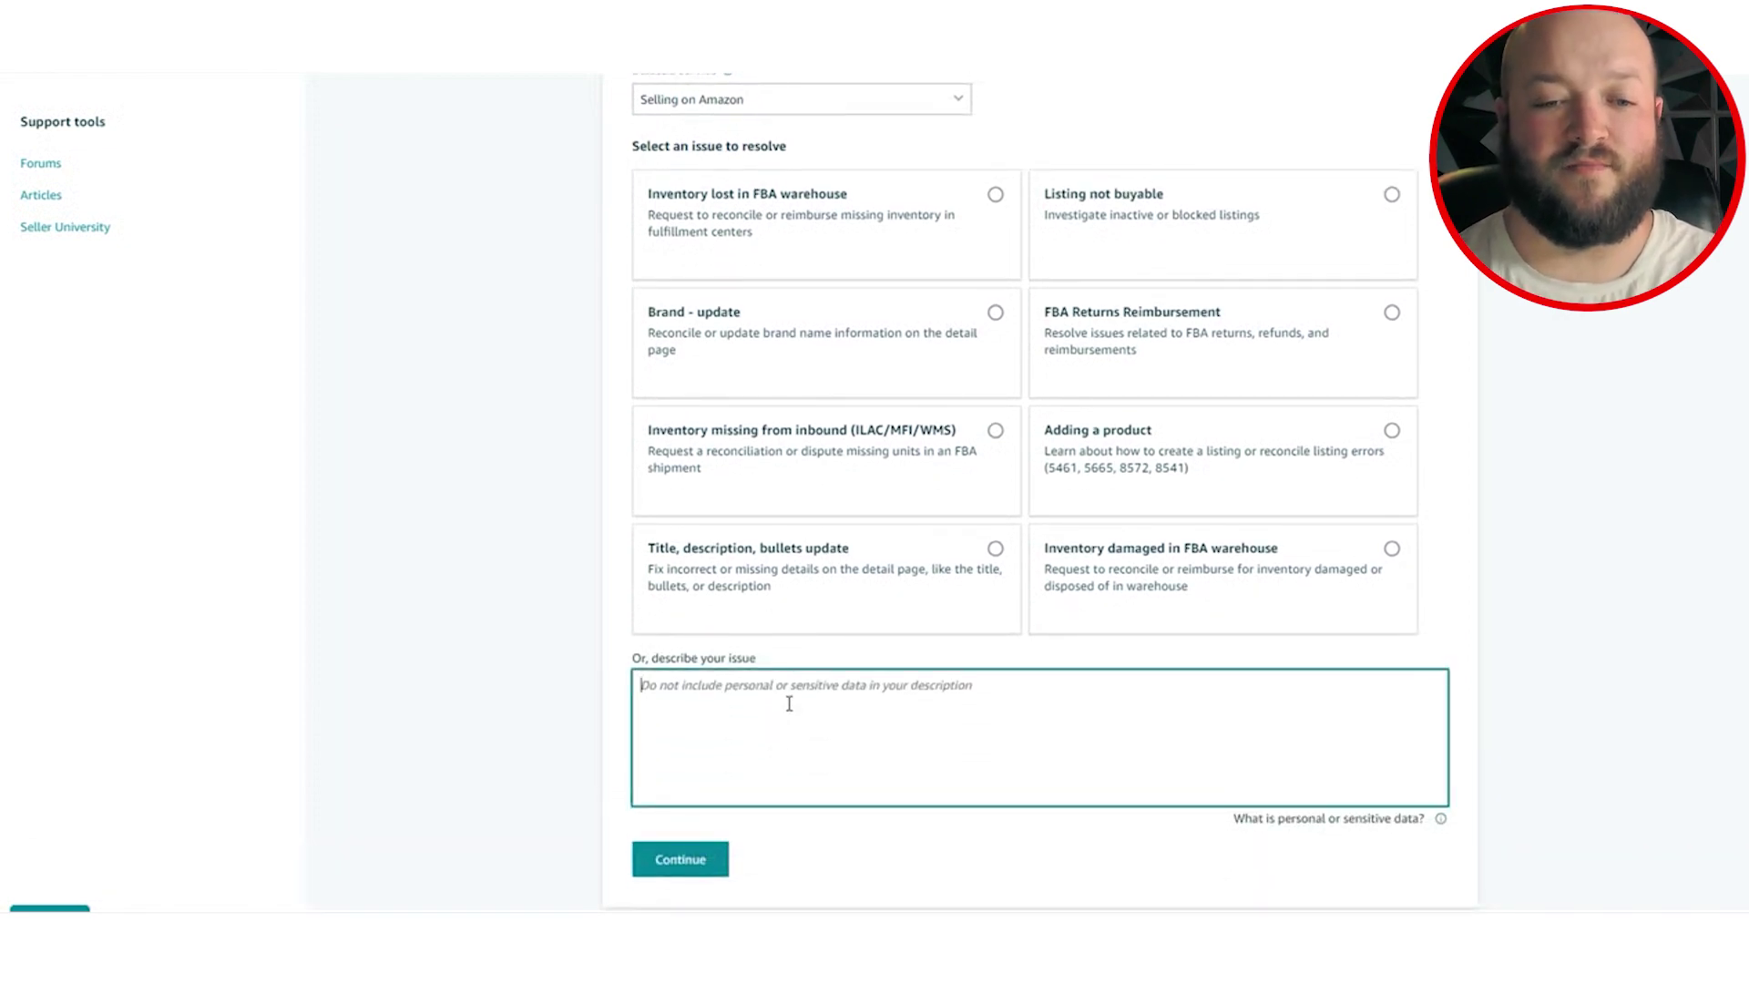
text(Can we have)
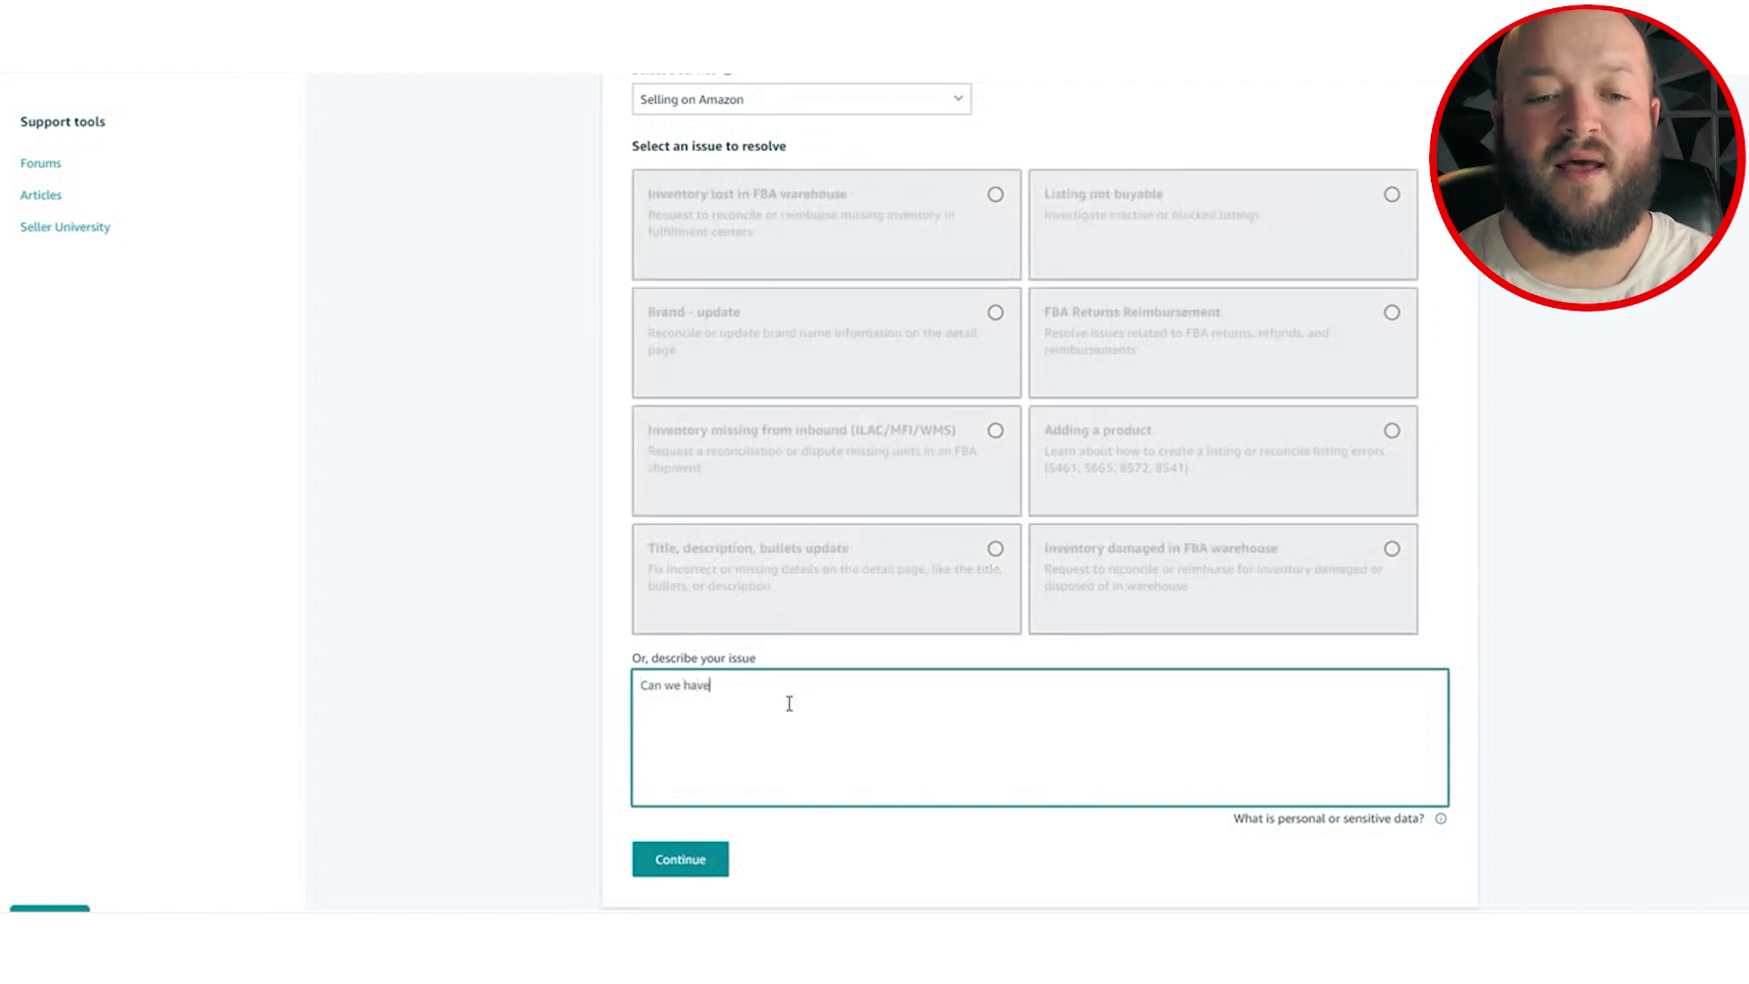
text( access to )
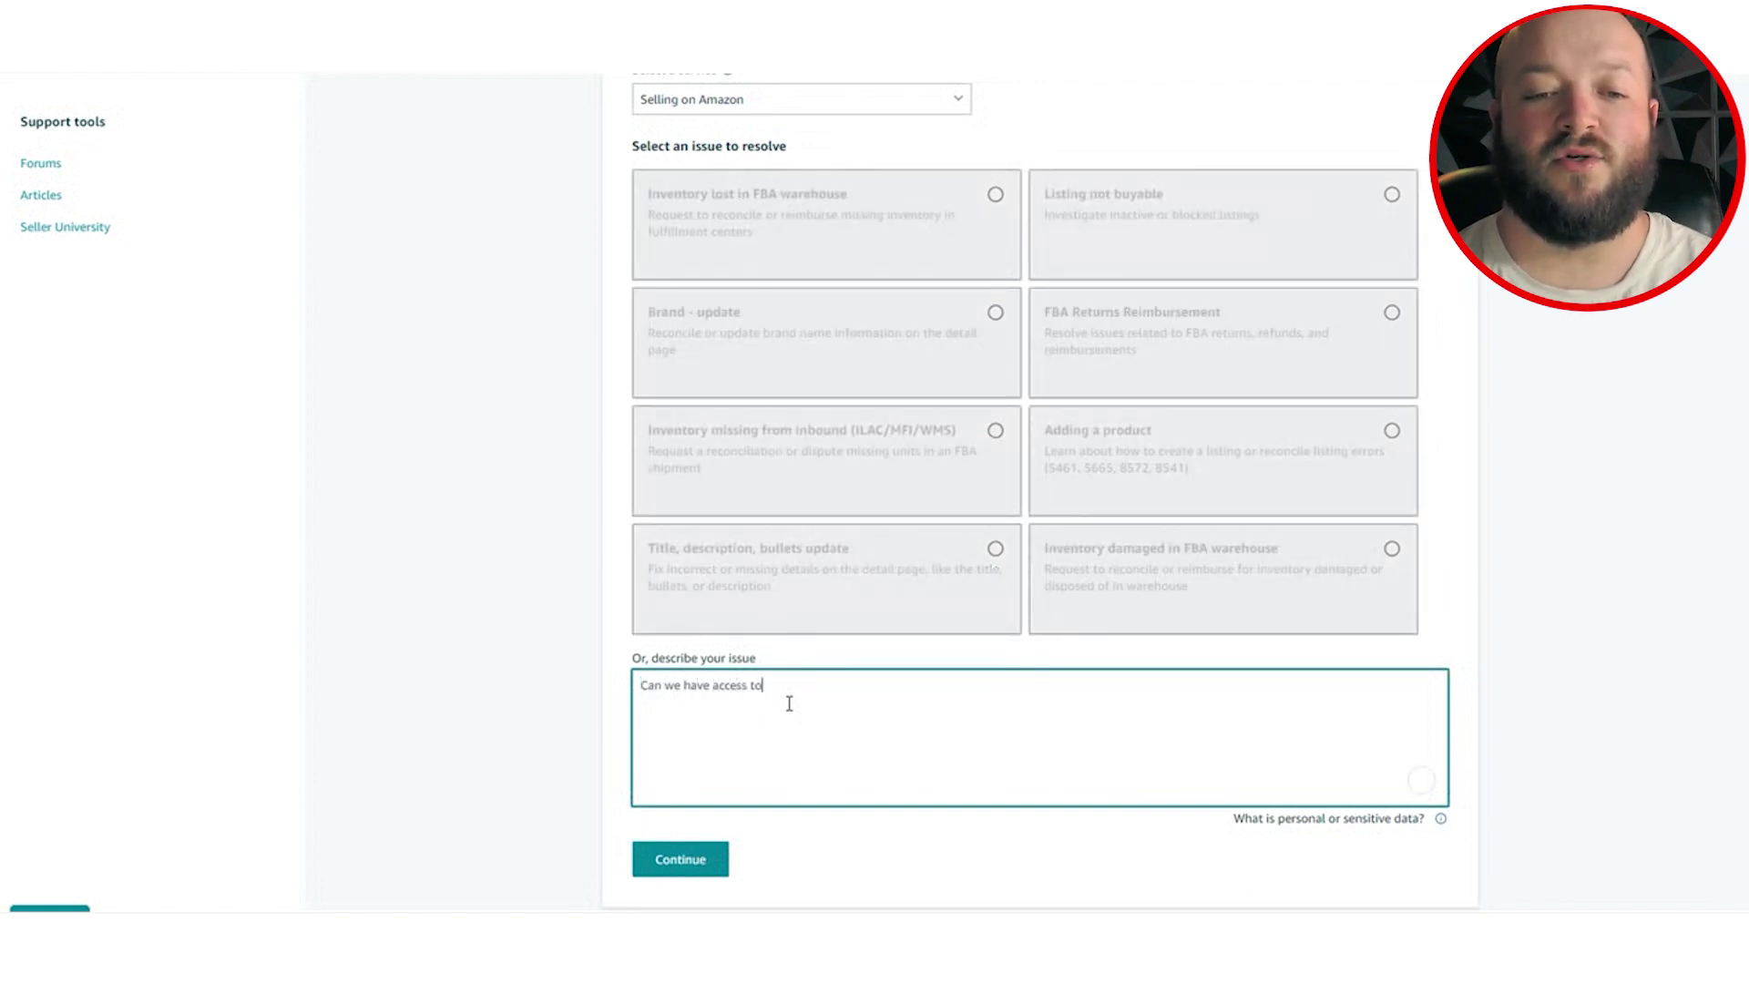
text(our )
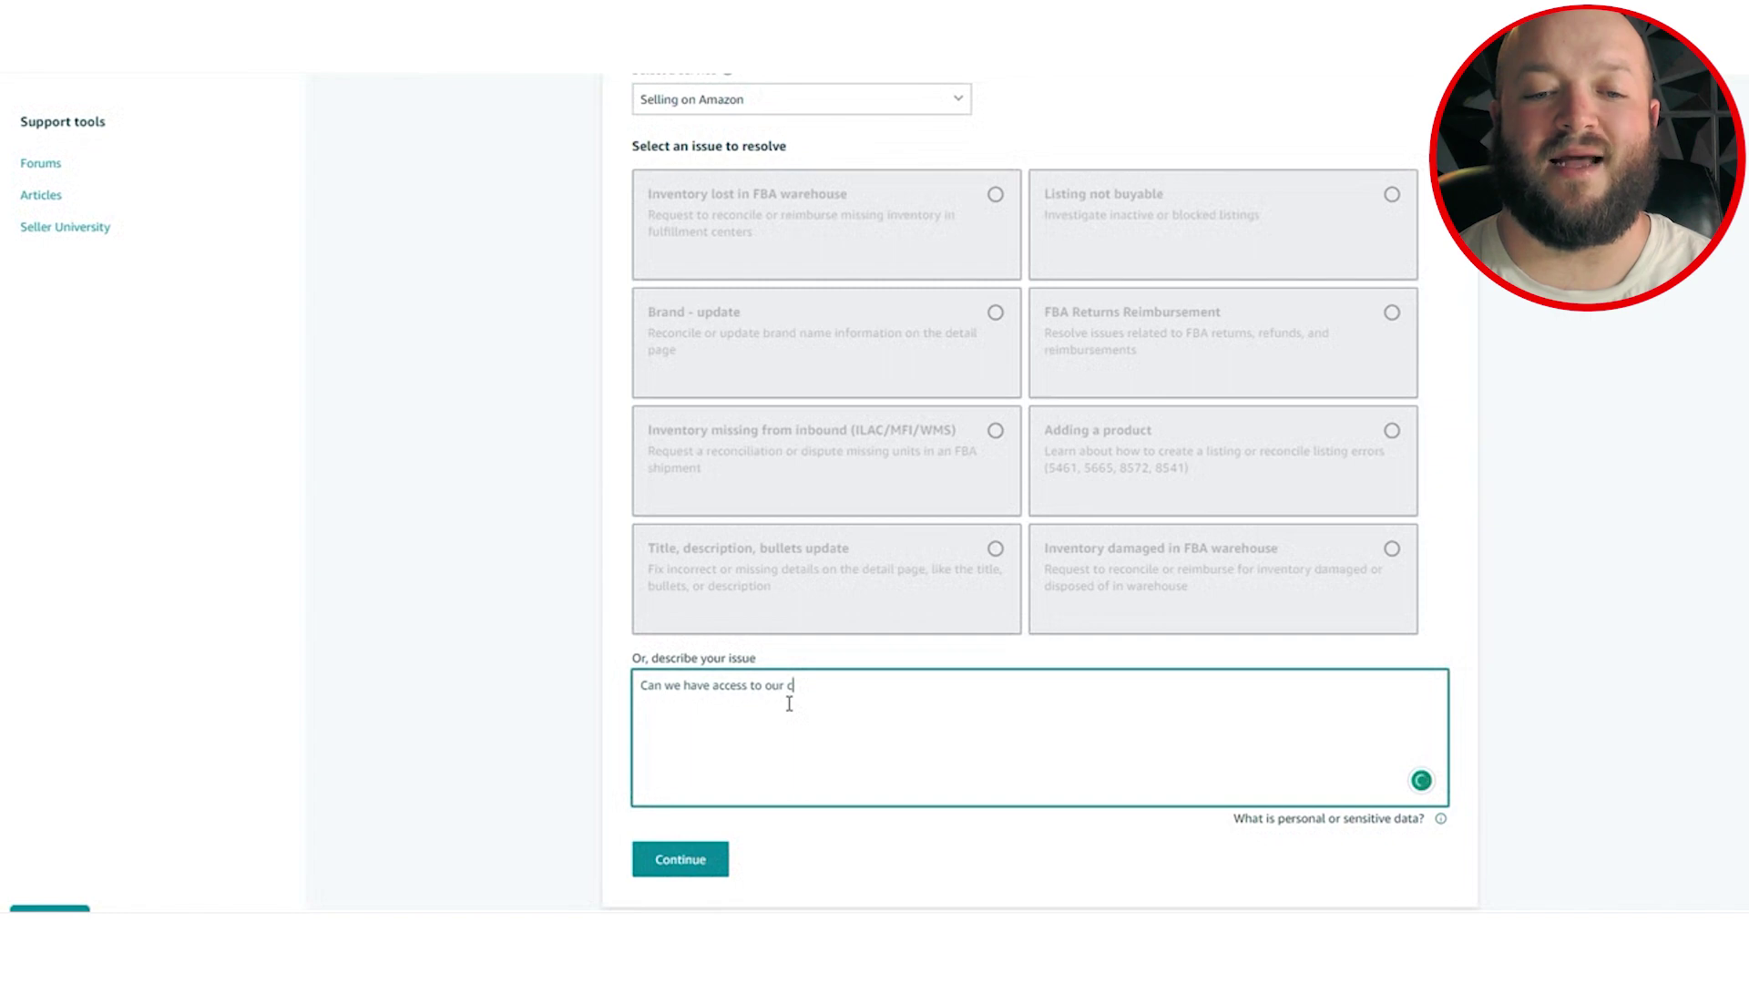
text(Category)
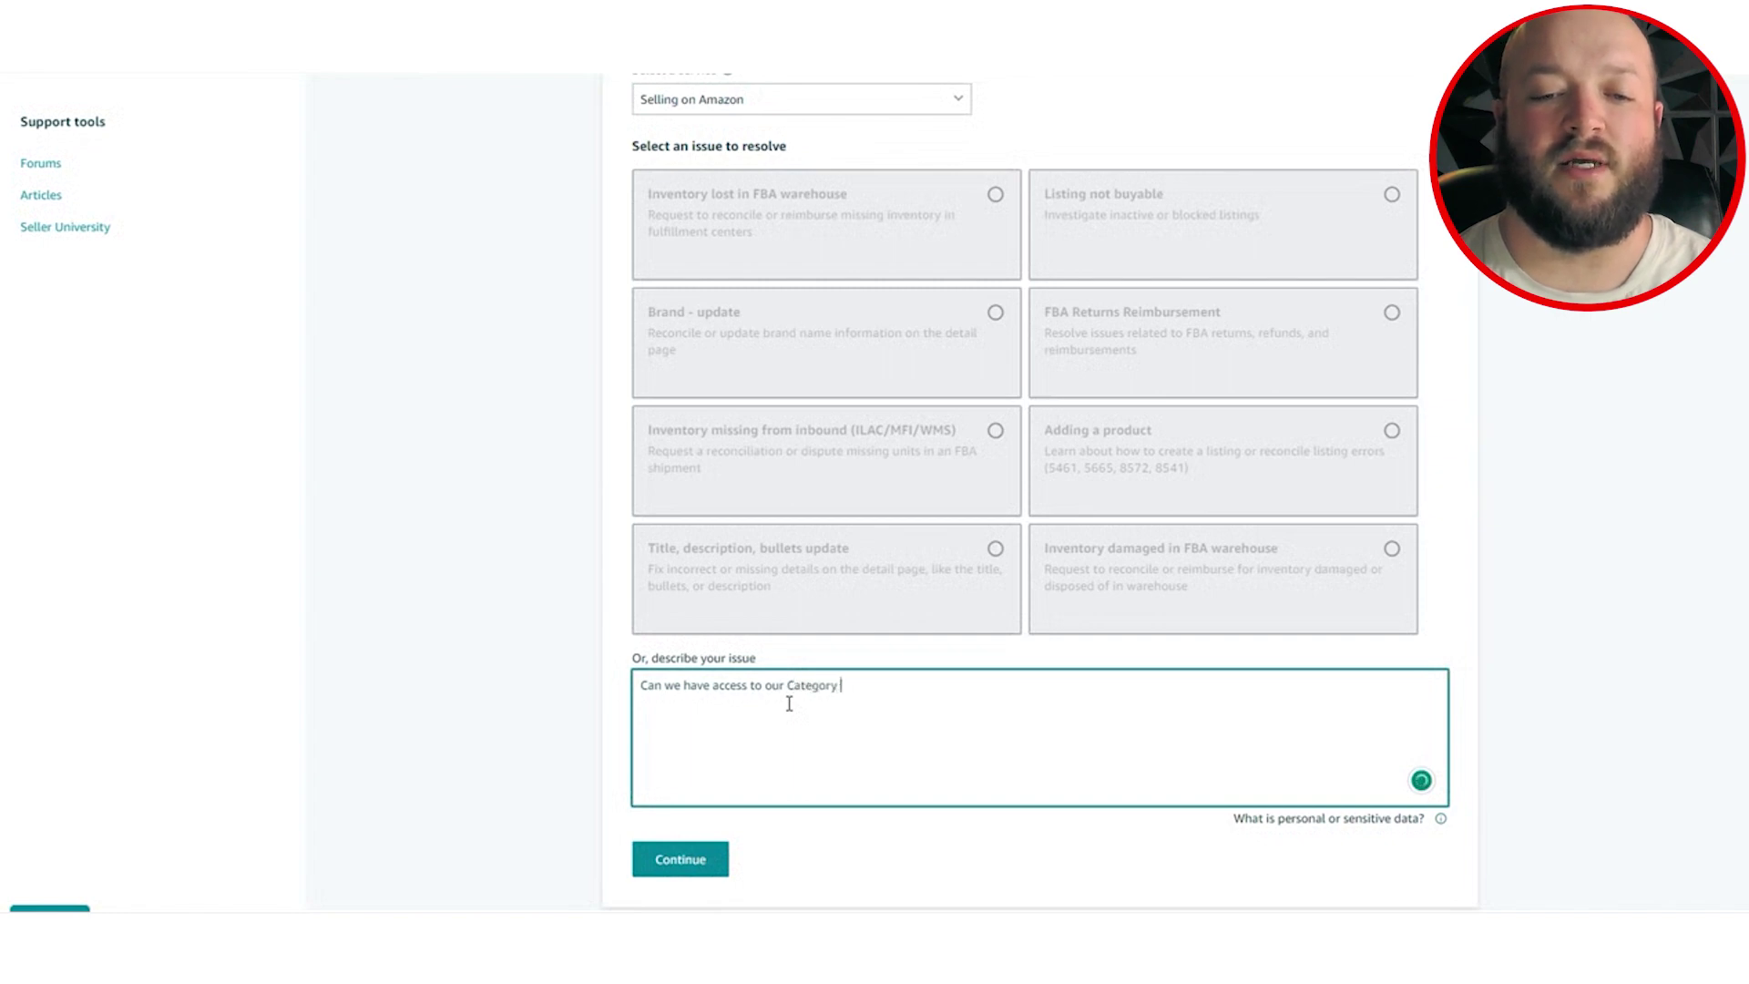
text( Listing Rep)
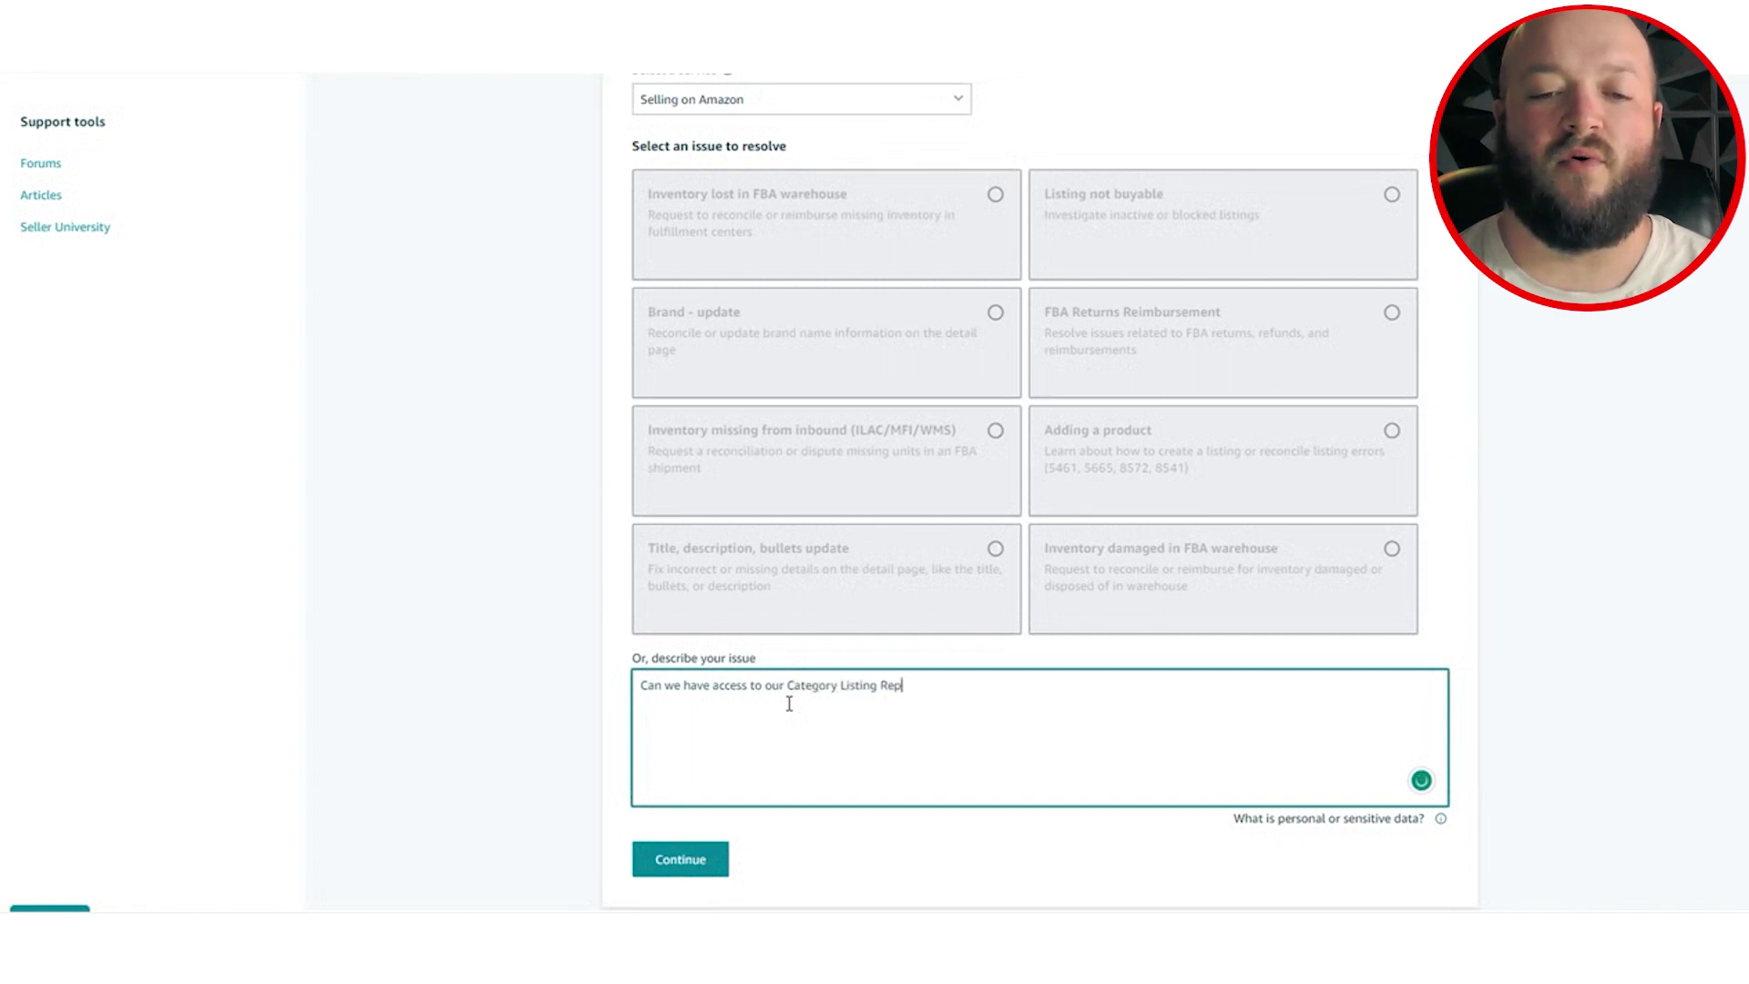
text(ort?)
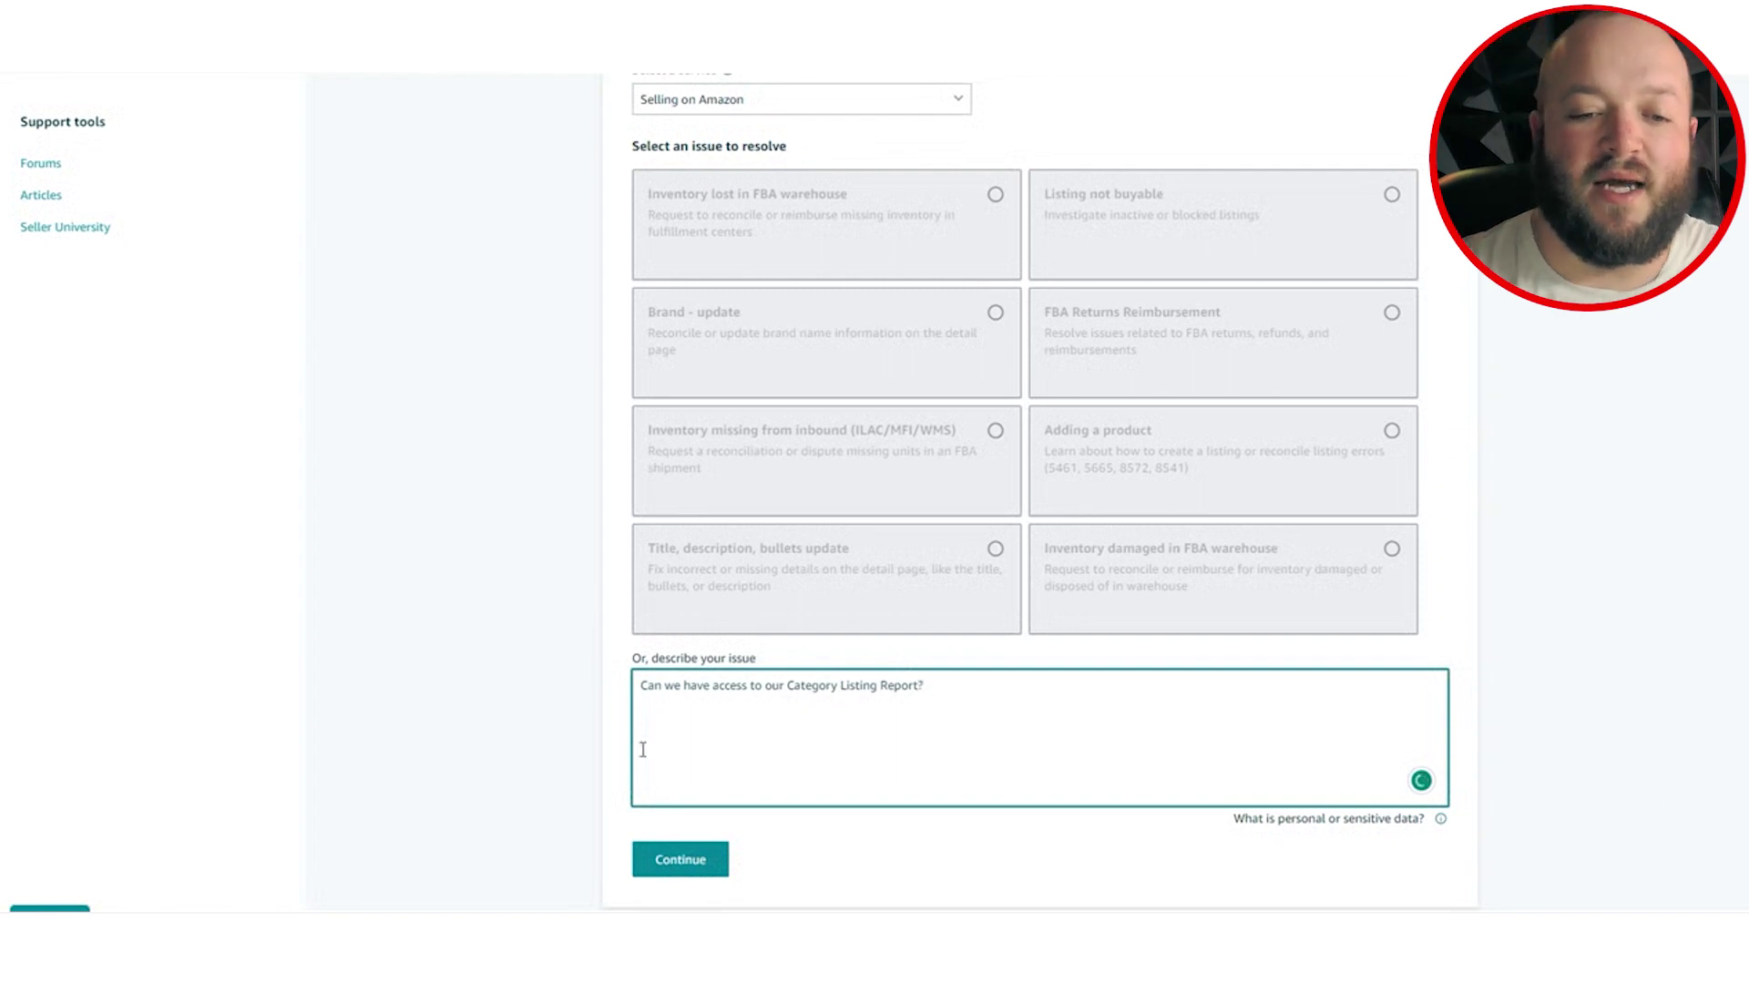
click(669, 867)
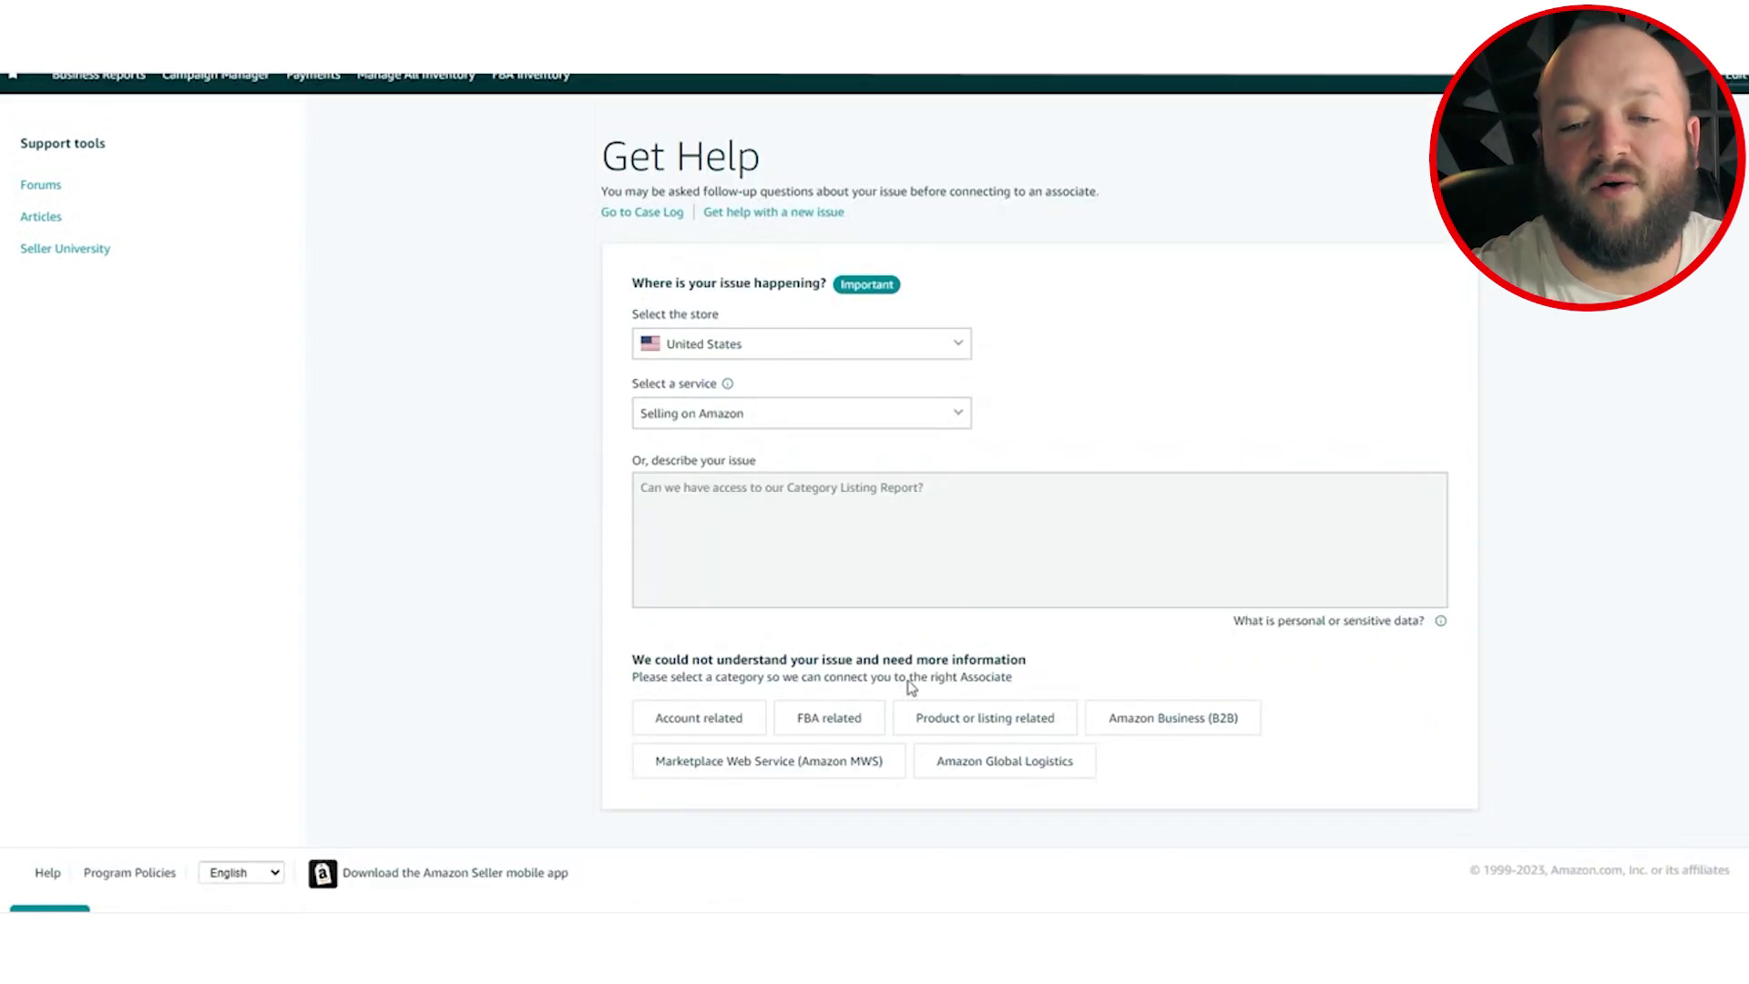
- Classify the issue as Product or listing related and send it via Email
click(995, 726)
scroll(613, 695, down, 4)
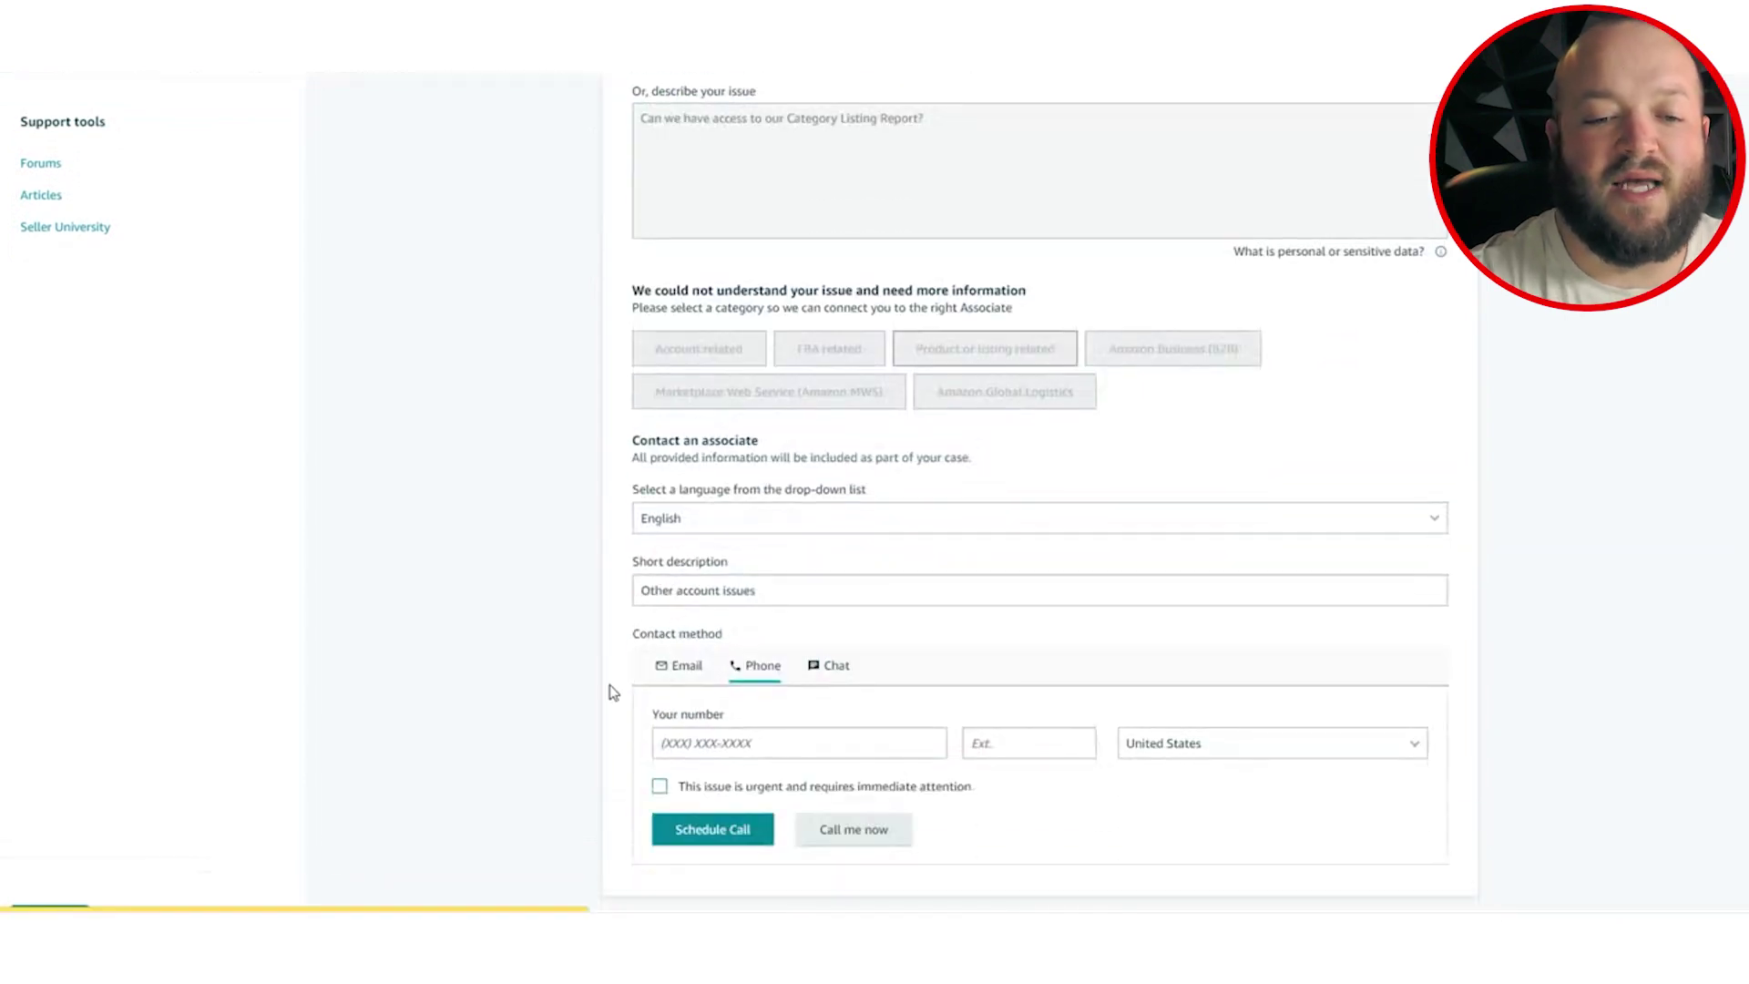
scroll(609, 690, down, 1)
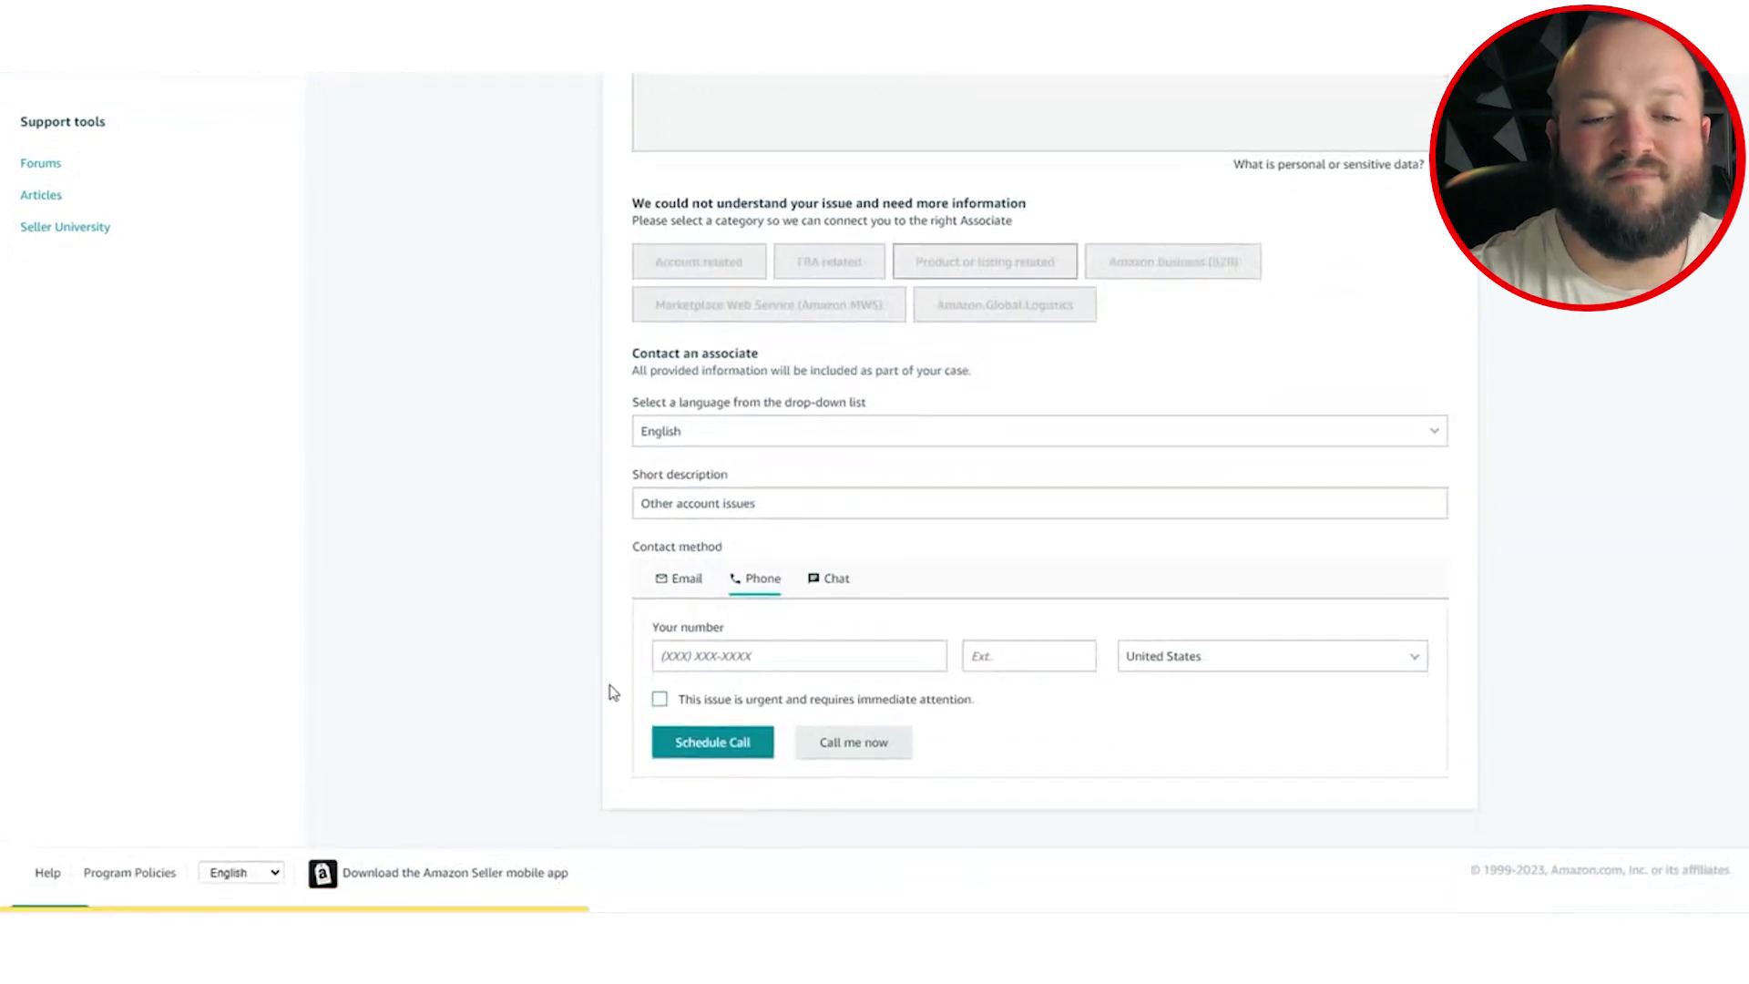
click(675, 583)
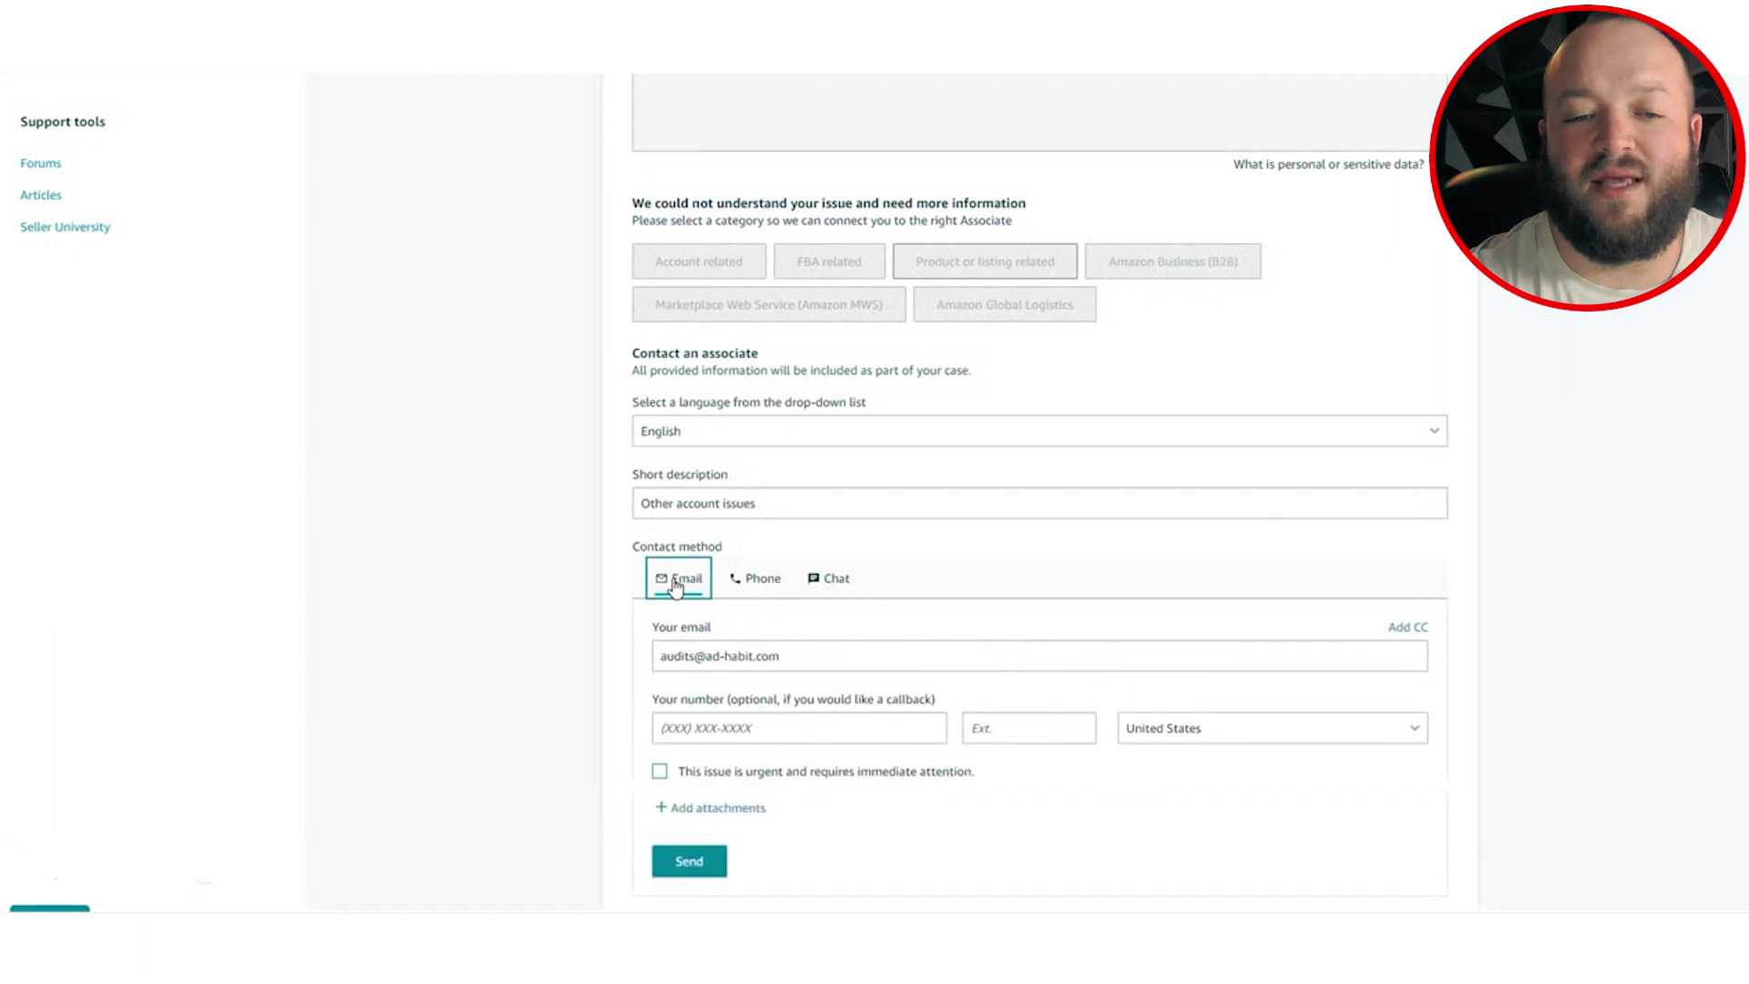
click(715, 865)
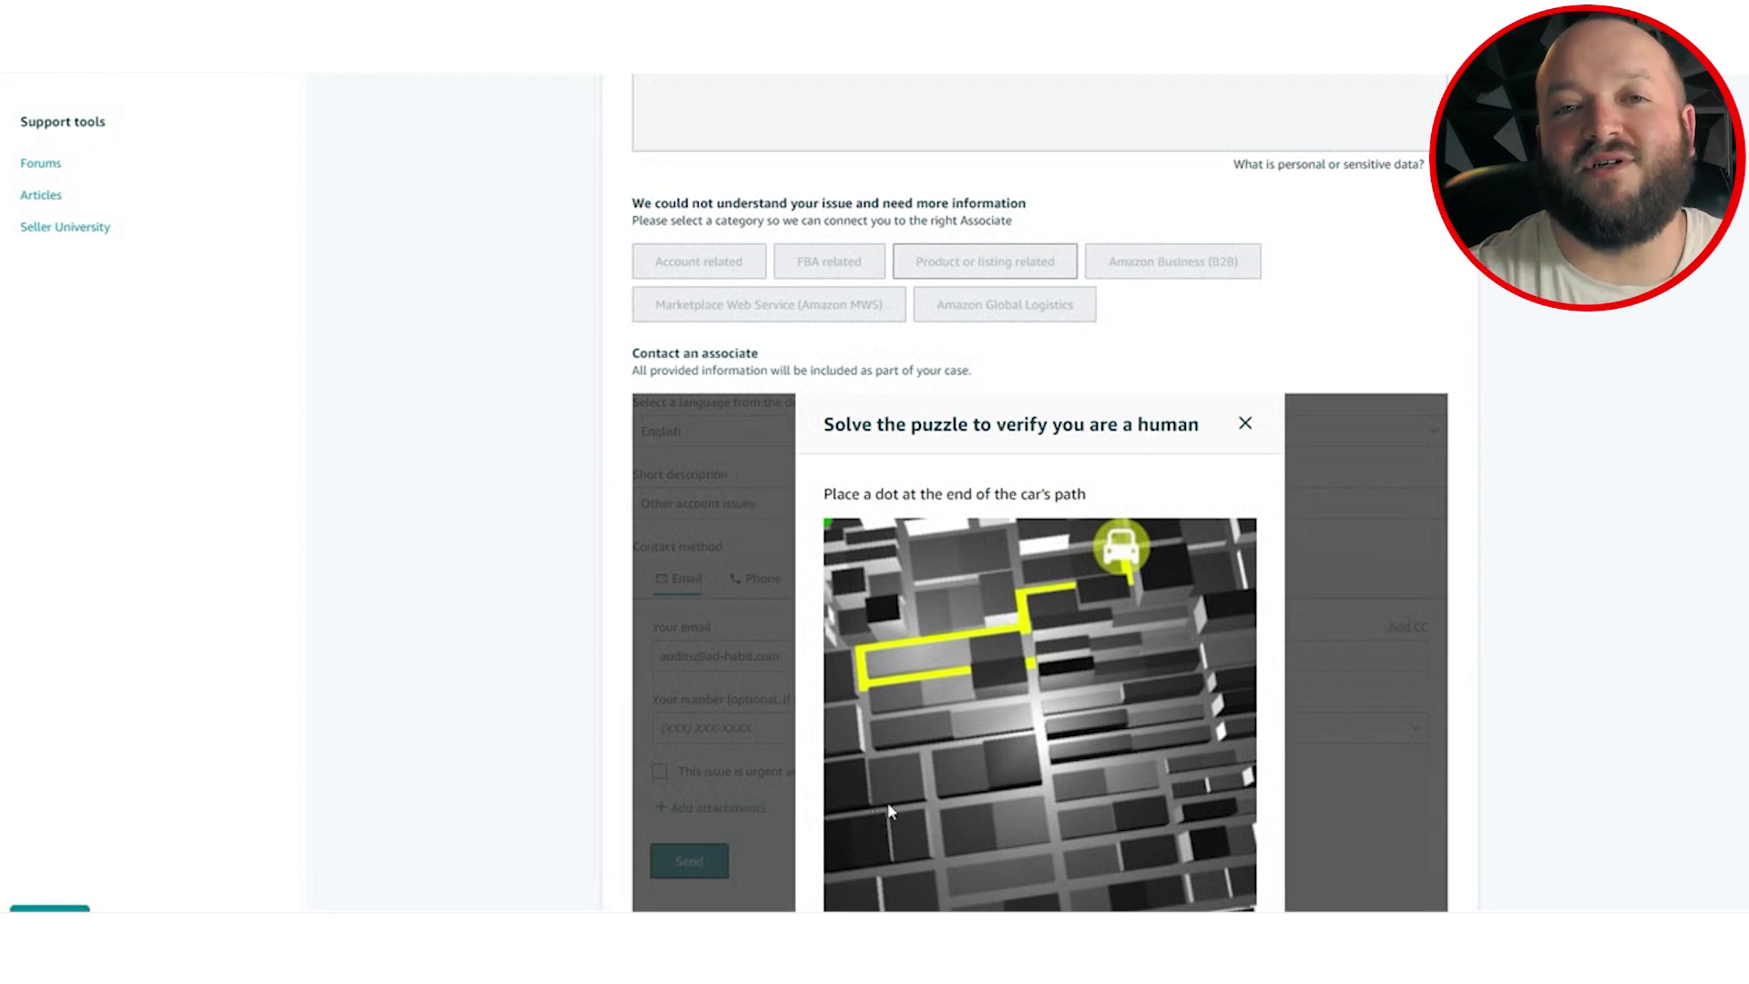
- Complete the verification puzzle, submit it, and open the newly created case via its Case ID
click(1036, 665)
scroll(1208, 801, down, 2)
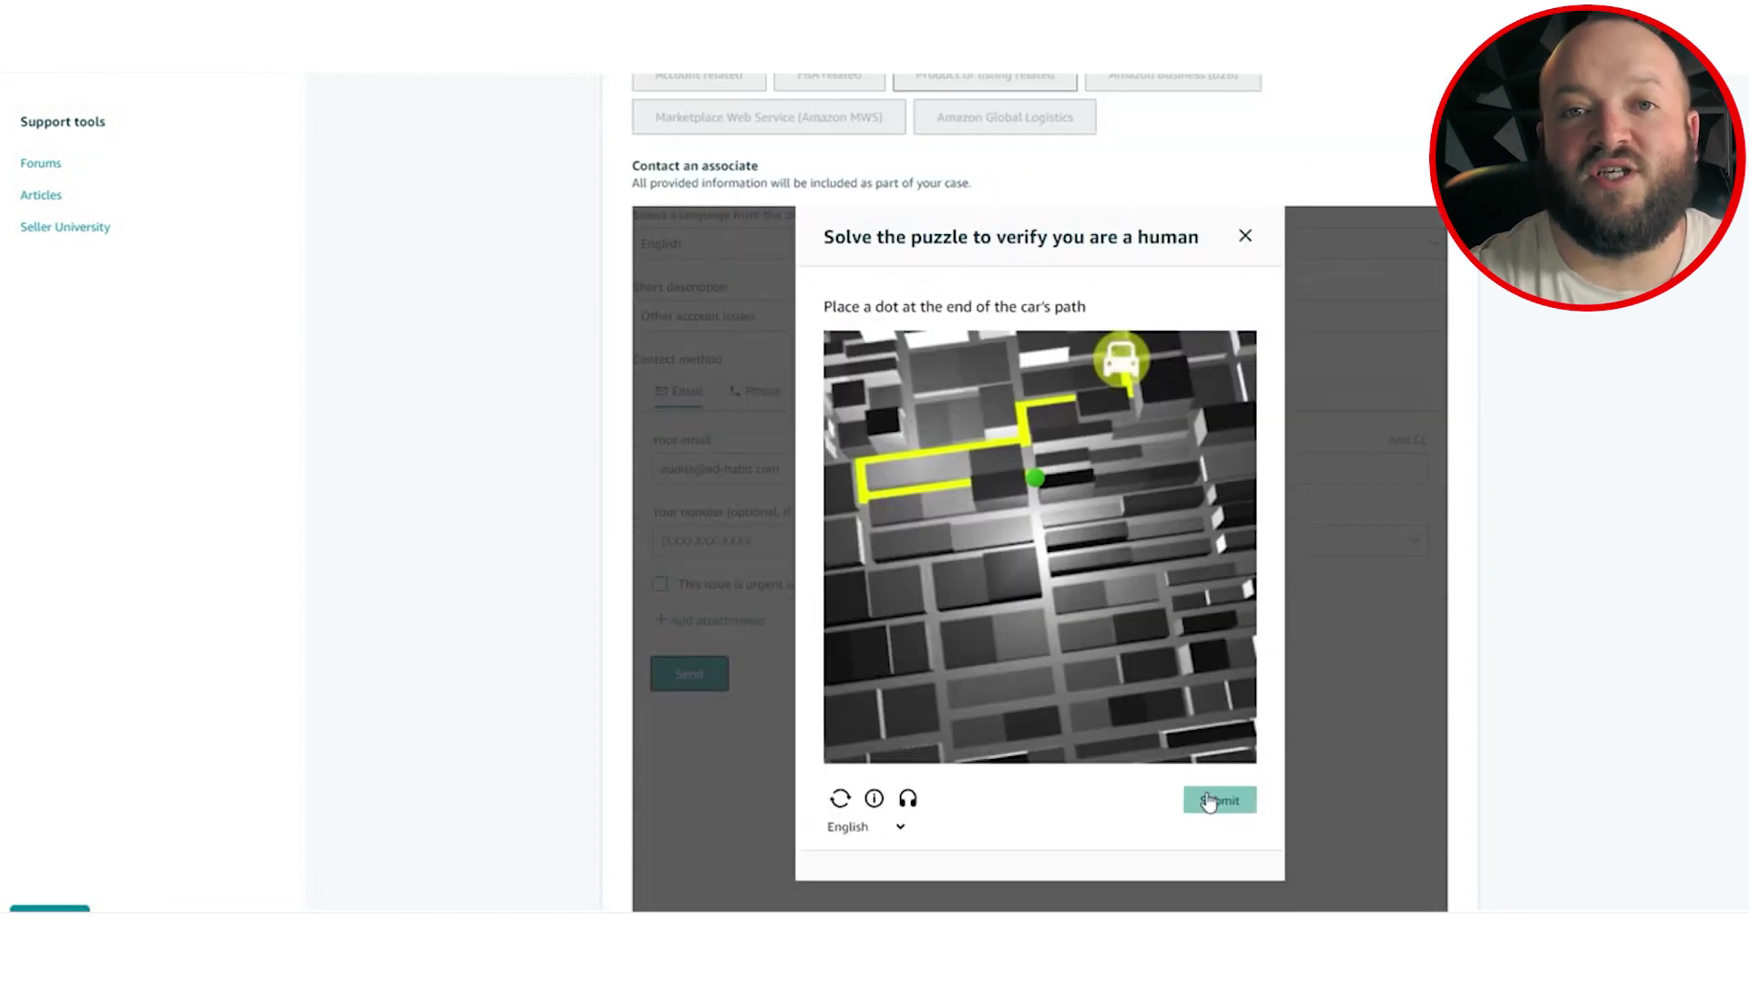
click(1209, 801)
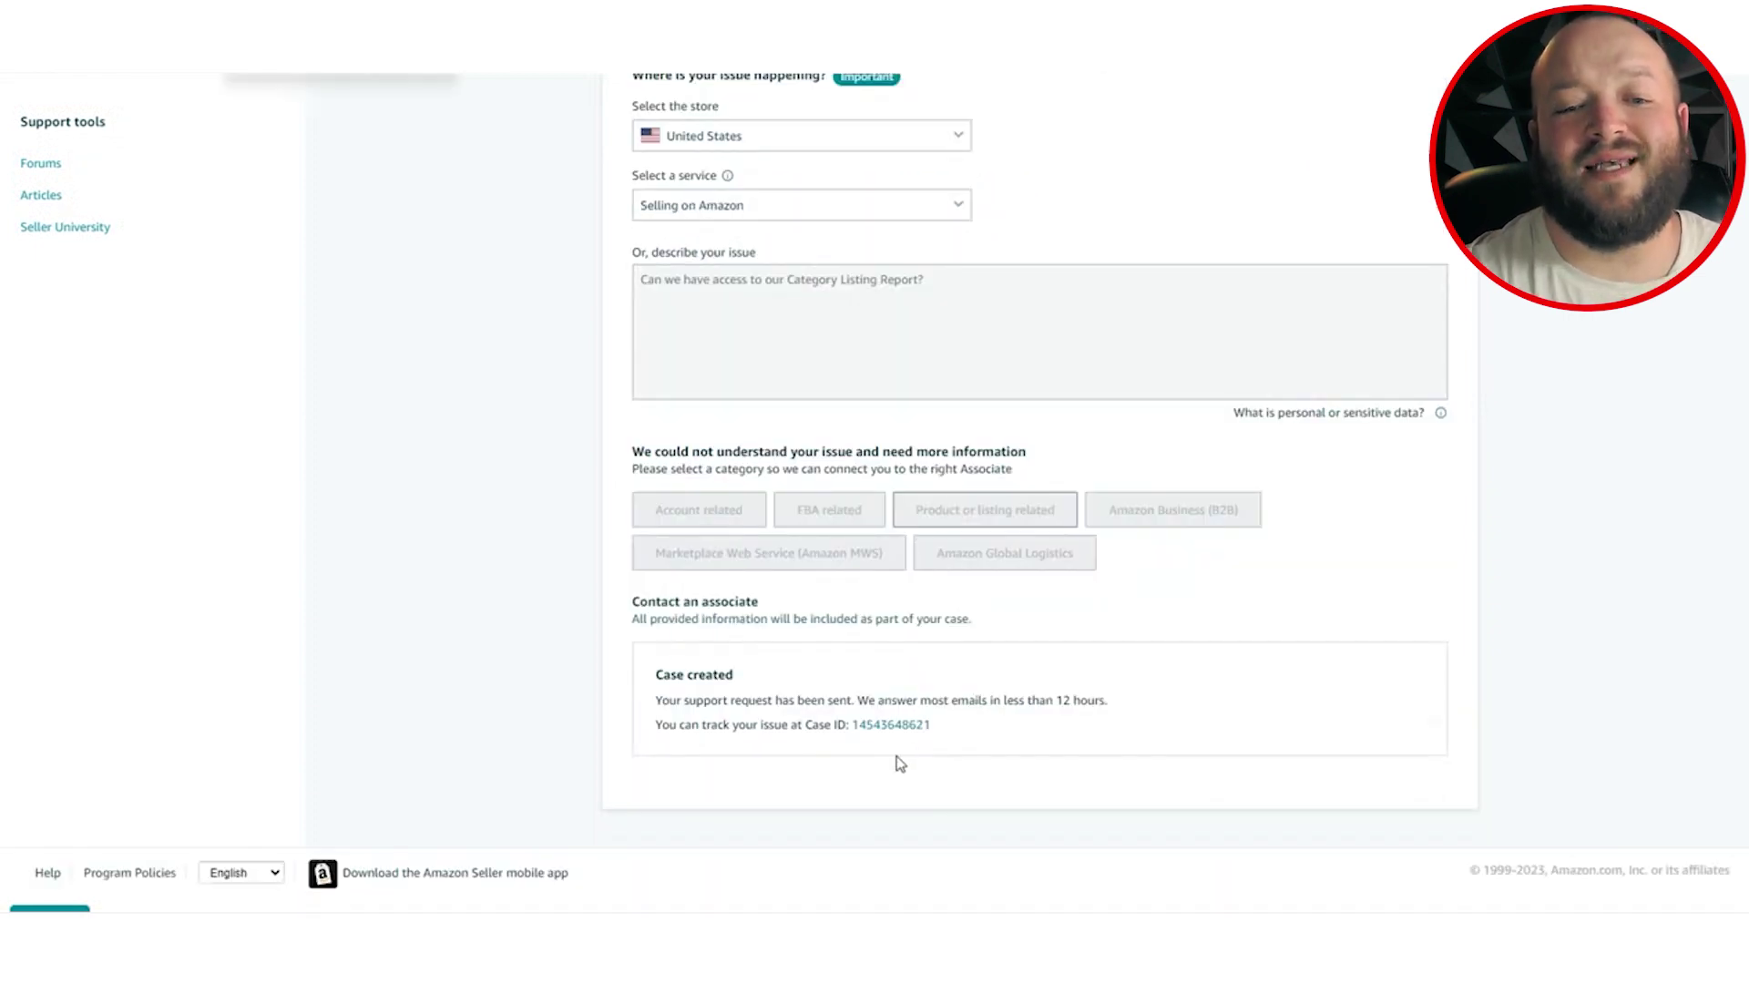
click(908, 729)
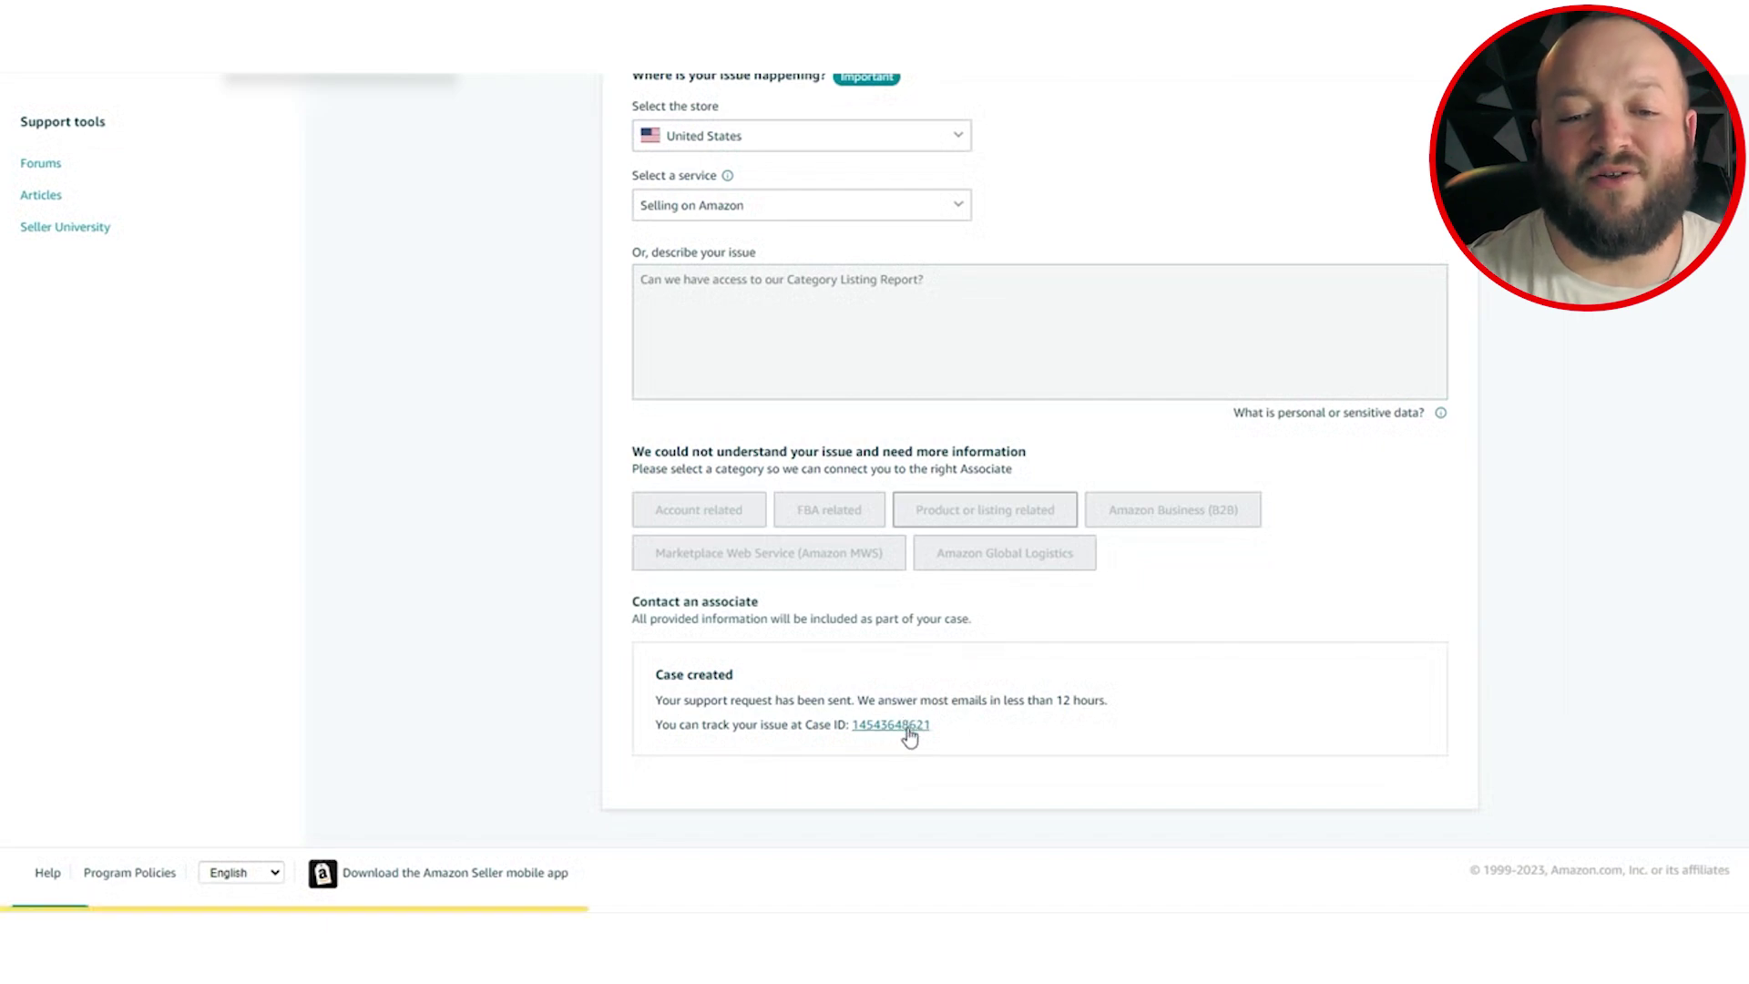
scroll(1230, 638, up, 3)
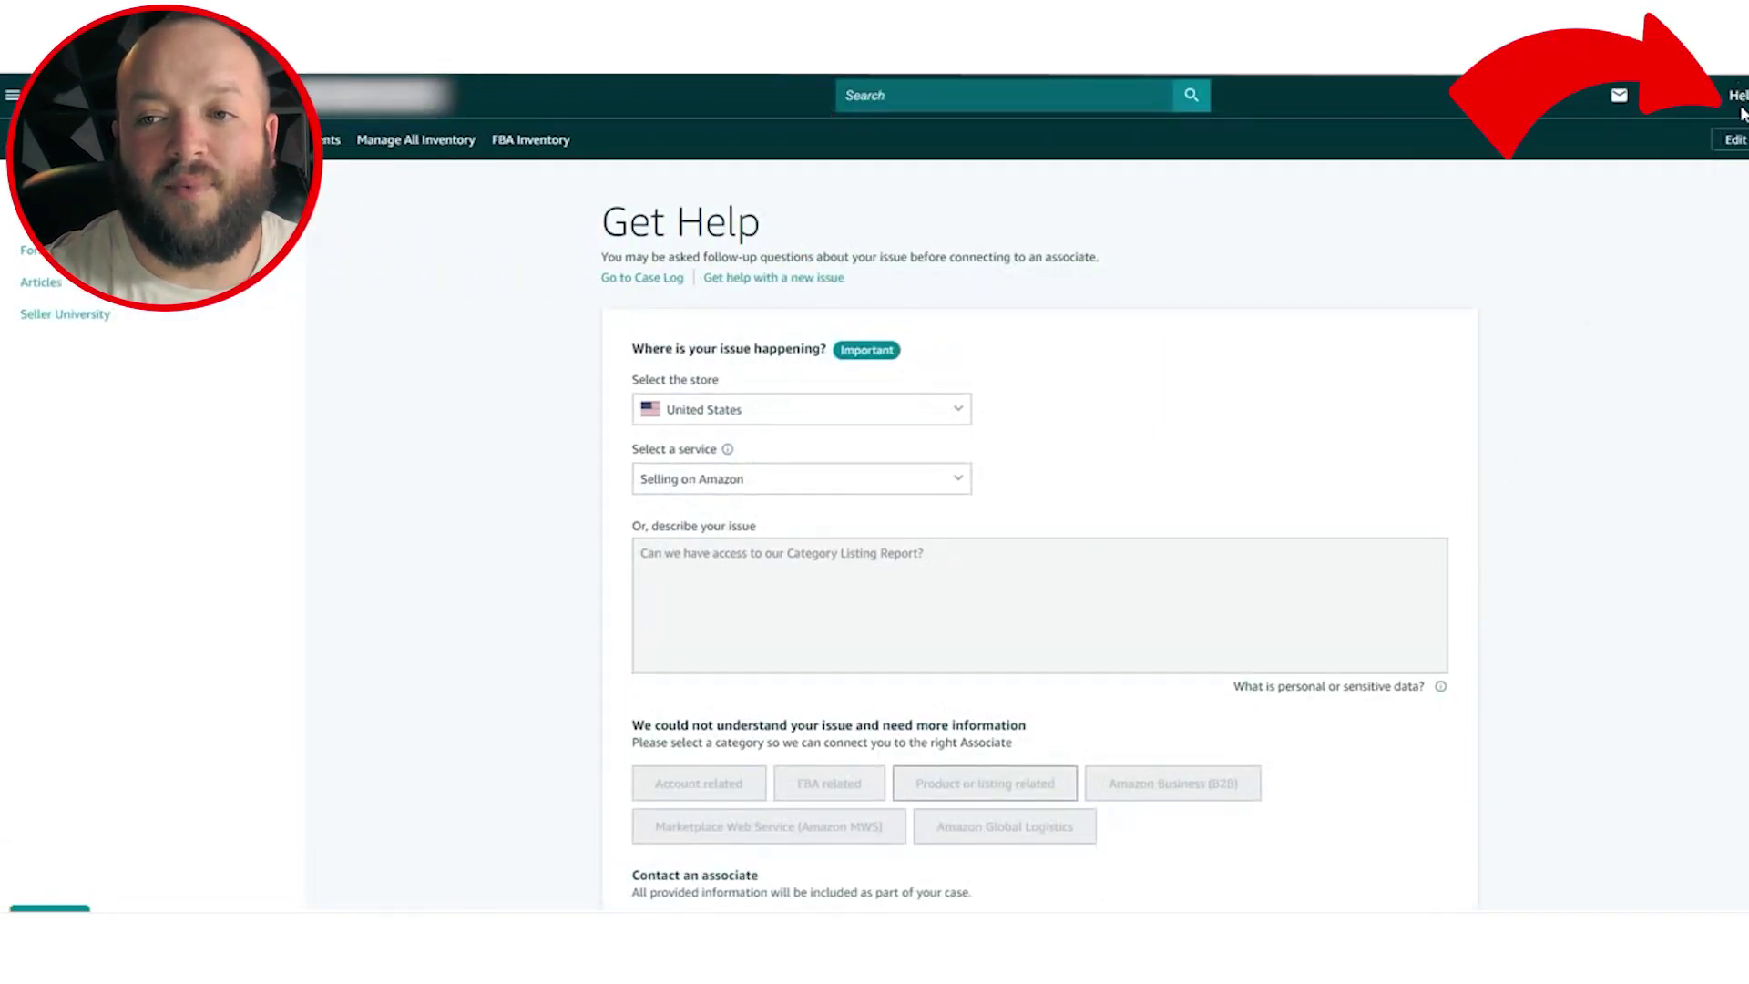
- Use Go to Case Log on the Get Help page to view Your Cases and Requests Log
click(635, 278)
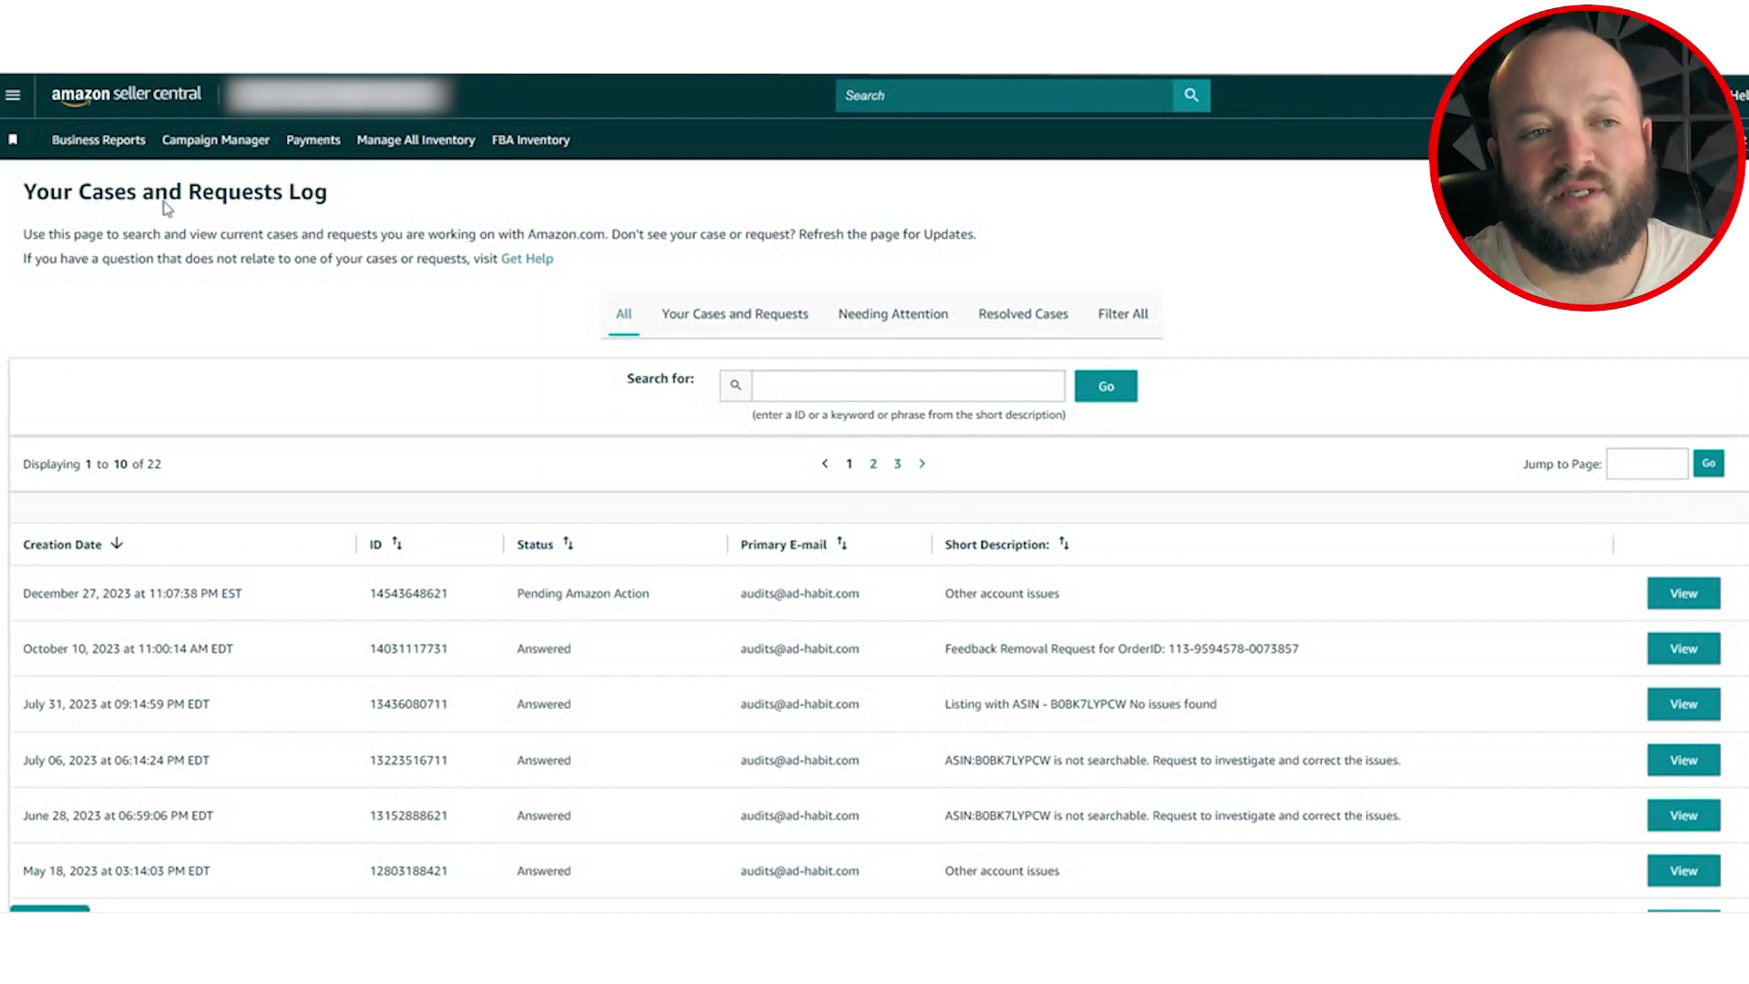
- Return to Inventory Reports and pick Category Listings Report from the report type list
click(14, 95)
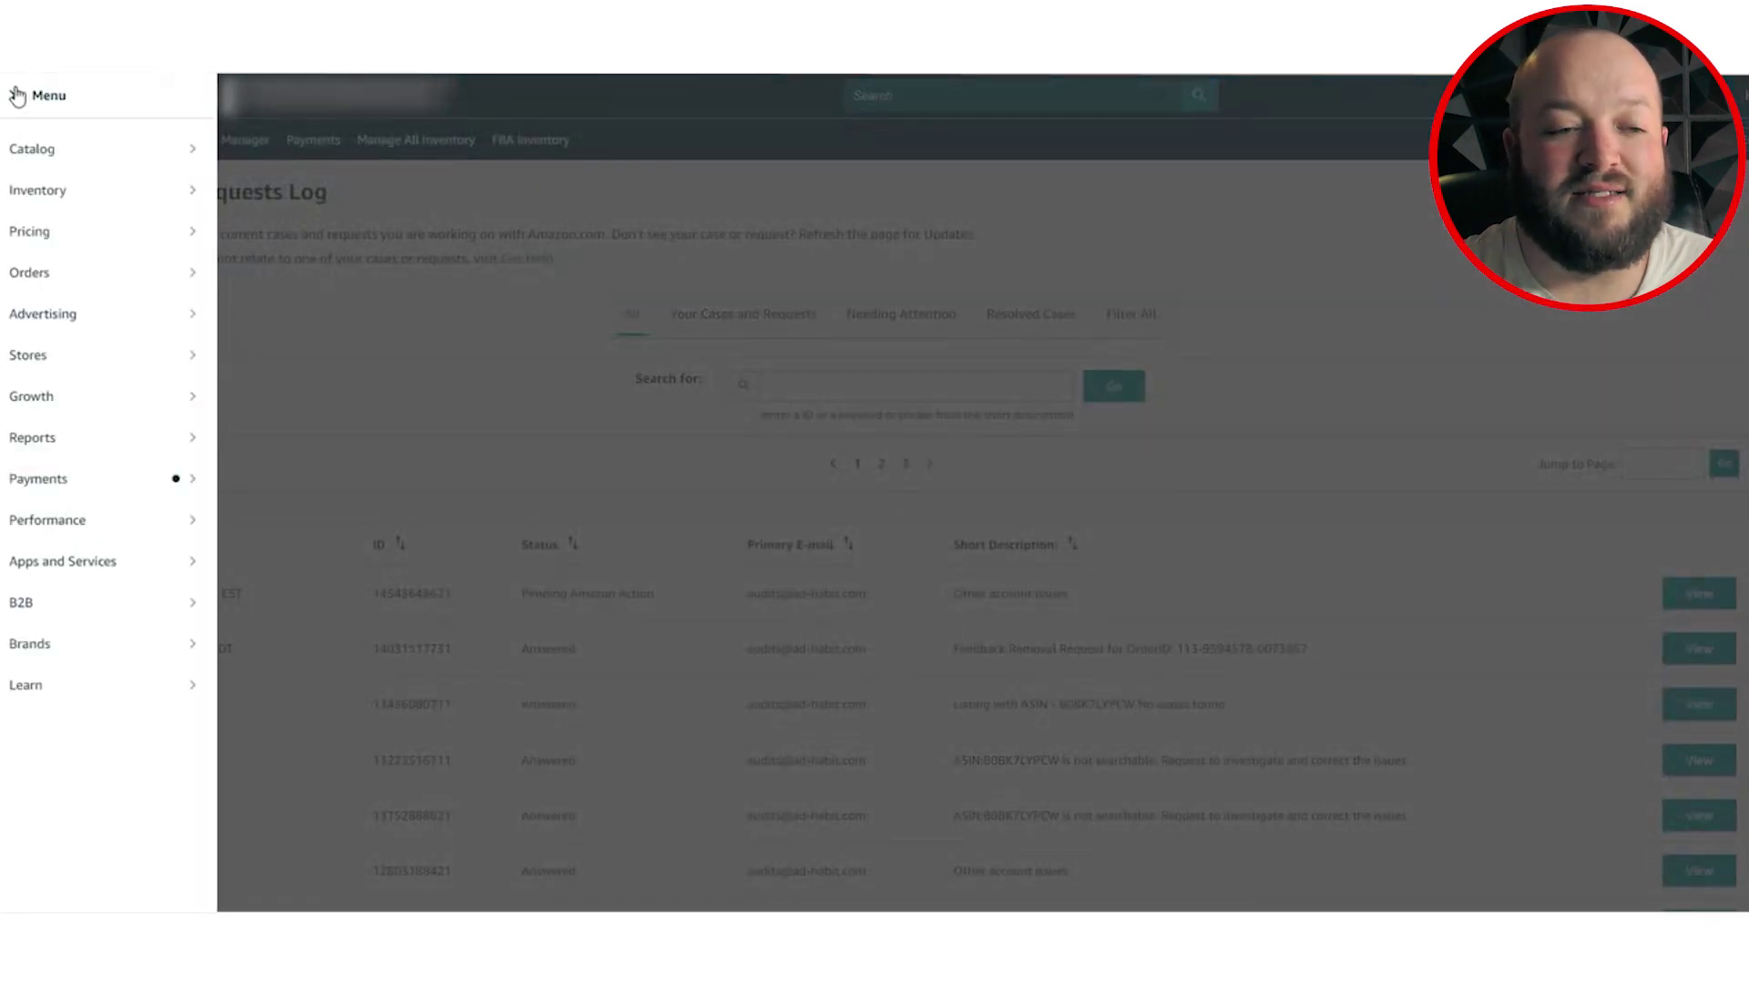
mouse_move(113, 445)
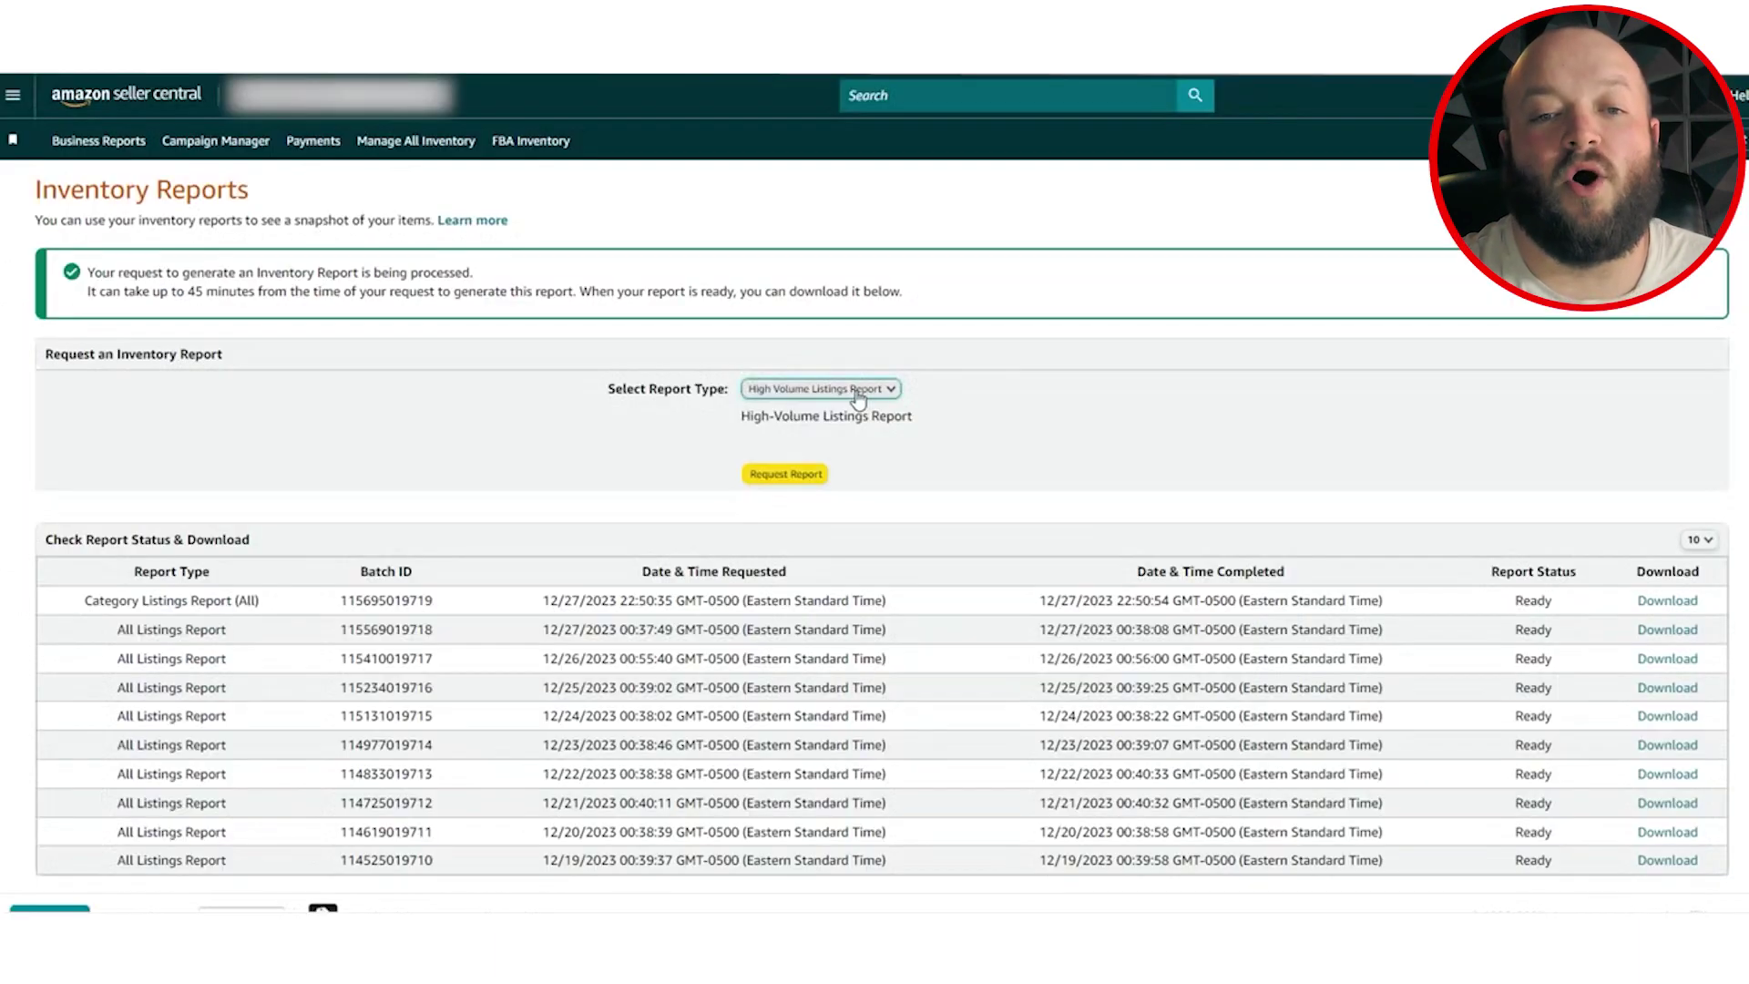
click(857, 391)
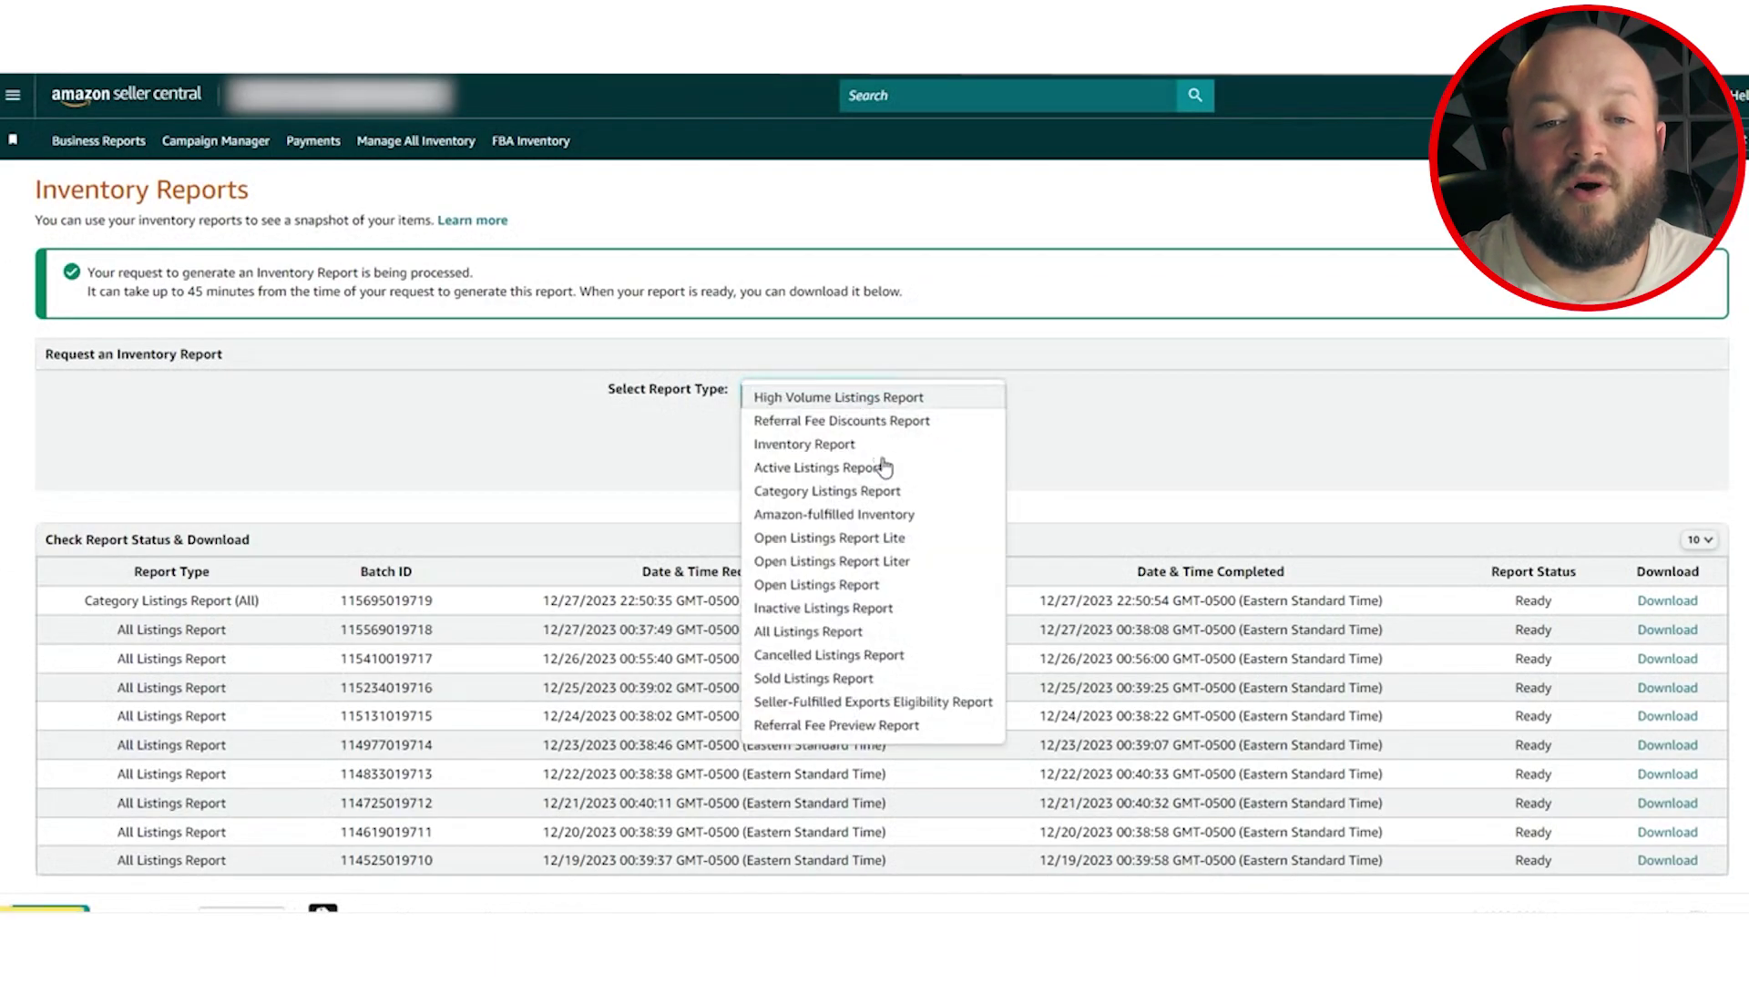
click(883, 493)
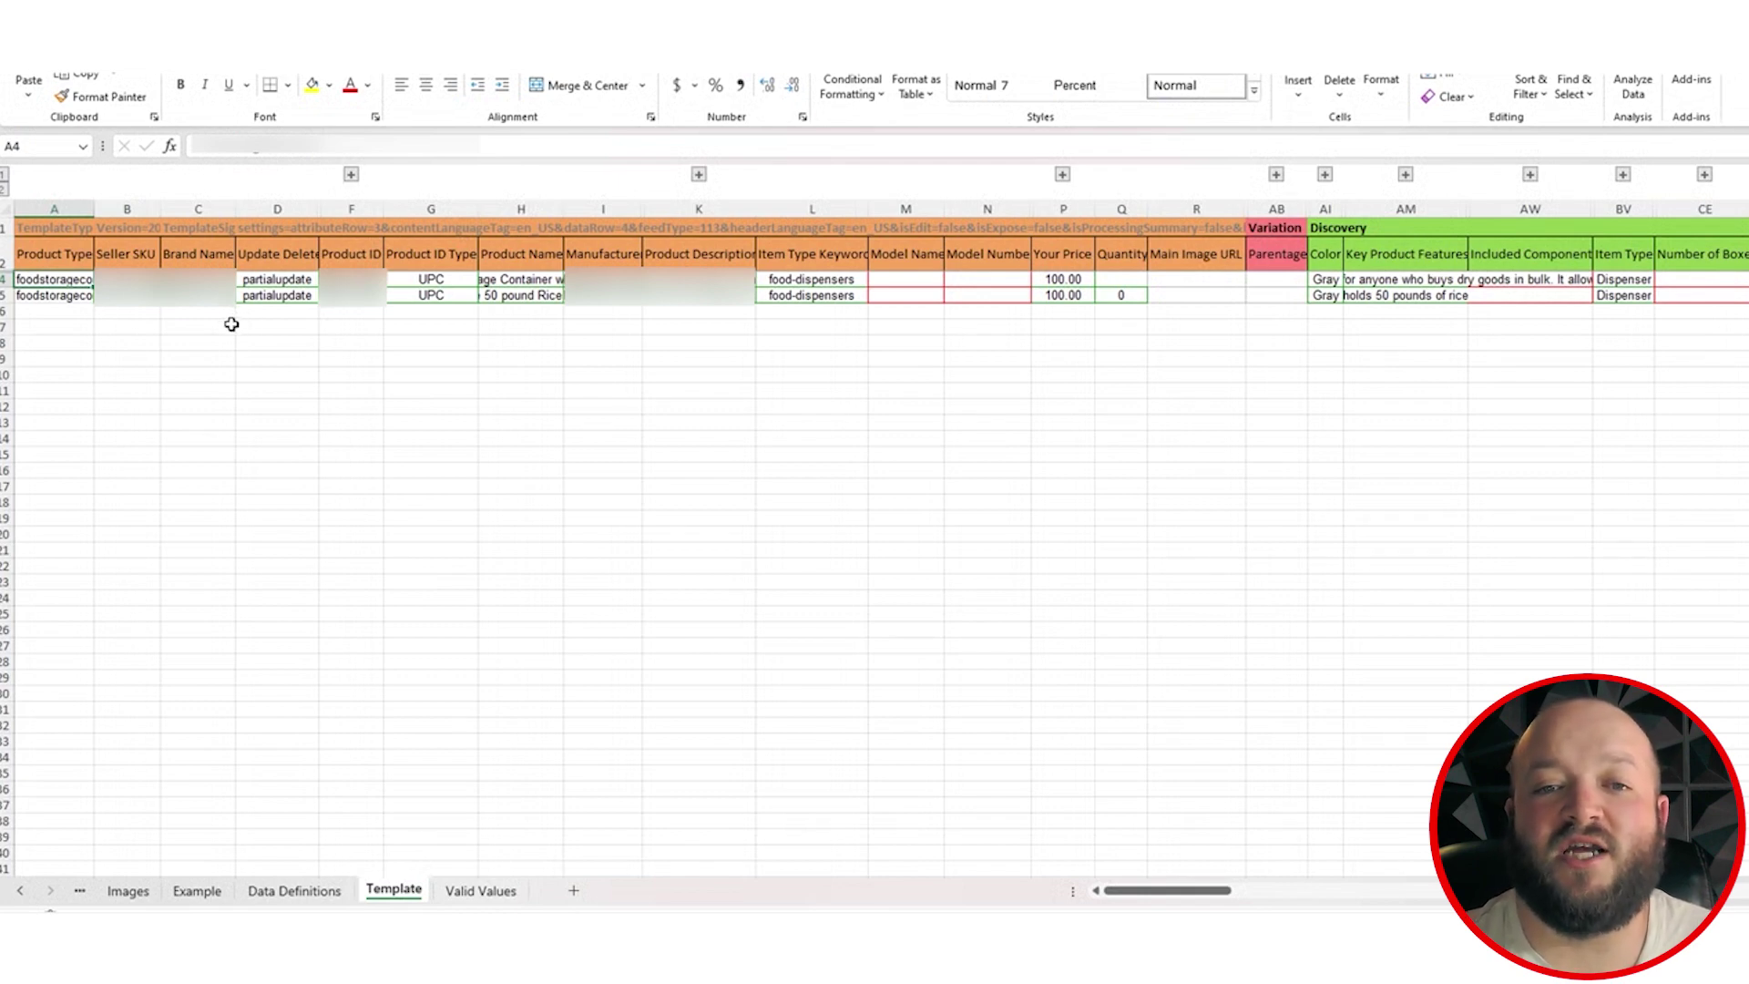
- Expand the collapsed column groups near F, J, Your Price, images/swatches, Variation and Discovery
click(521, 295)
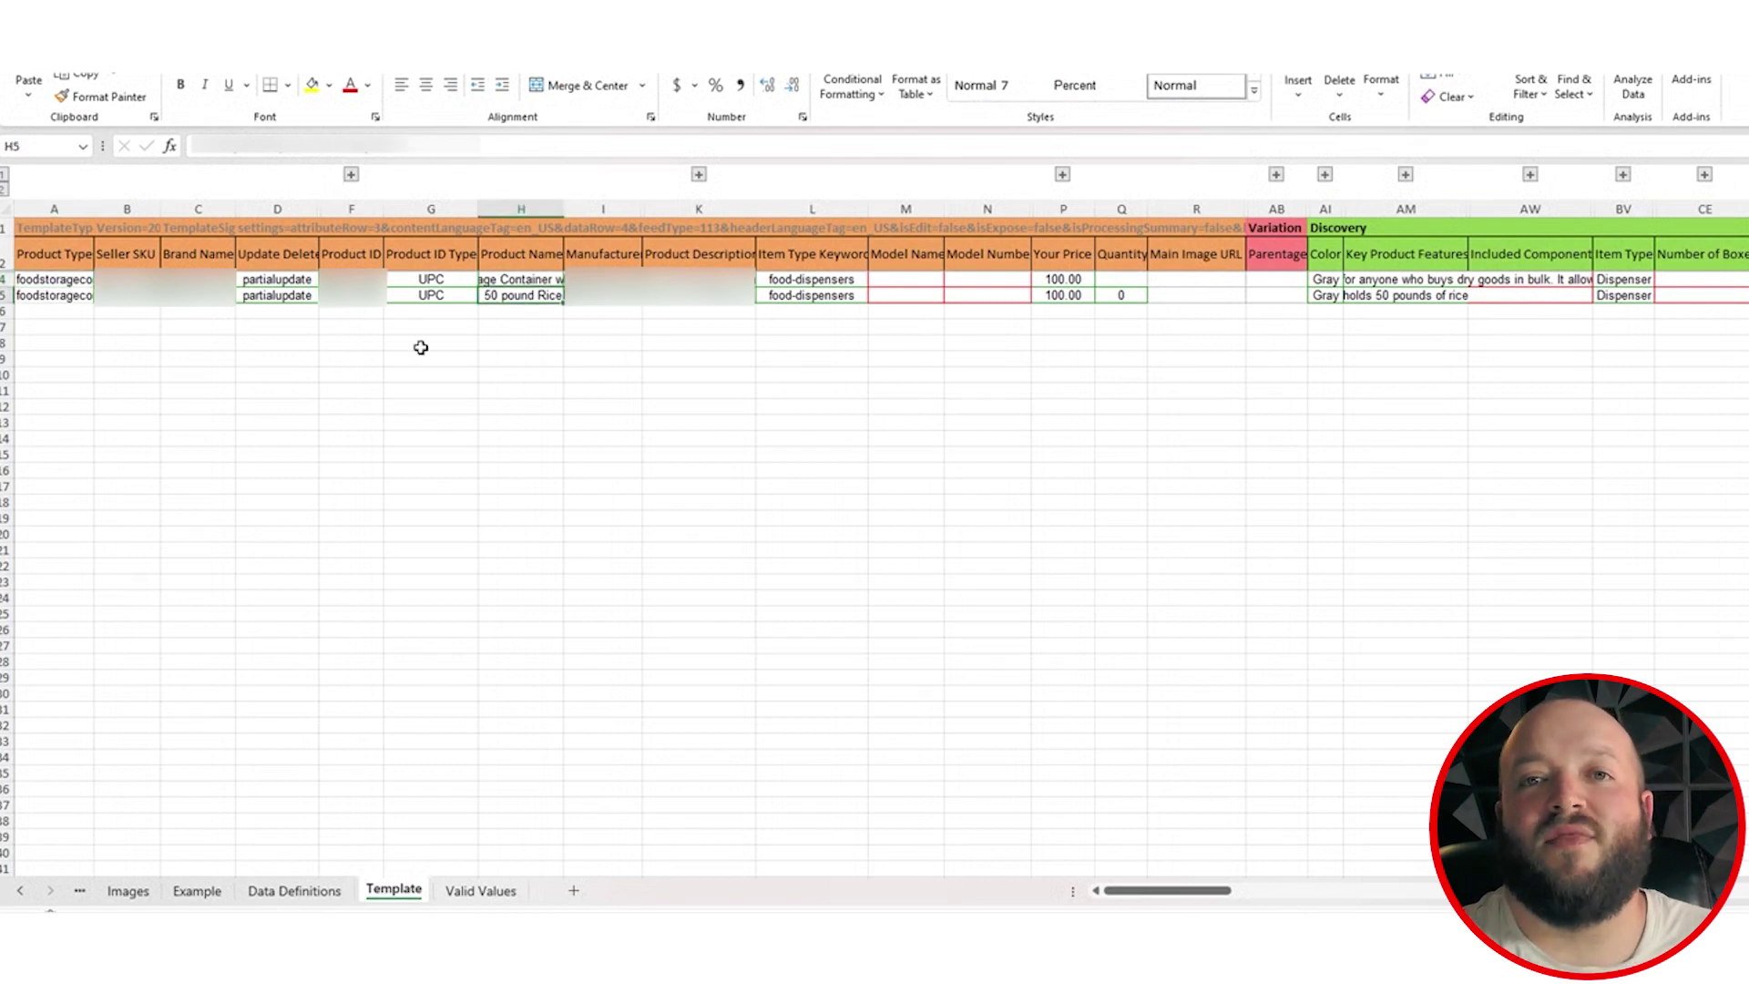
click(352, 175)
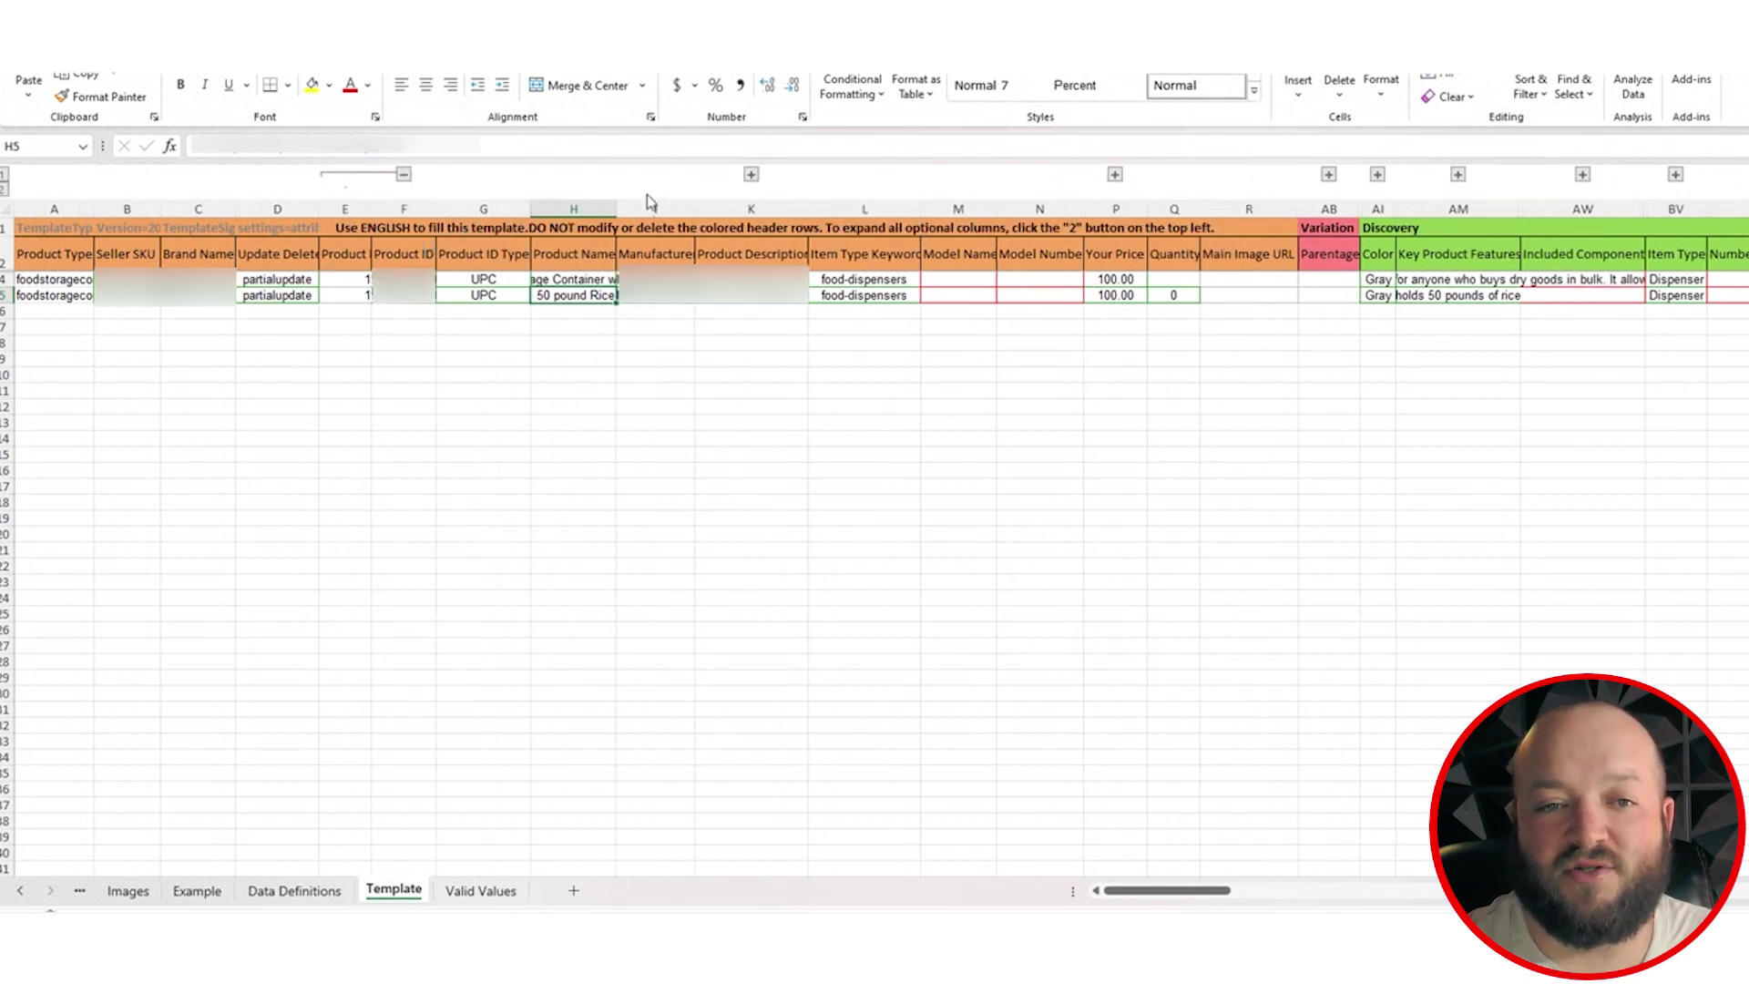
click(752, 176)
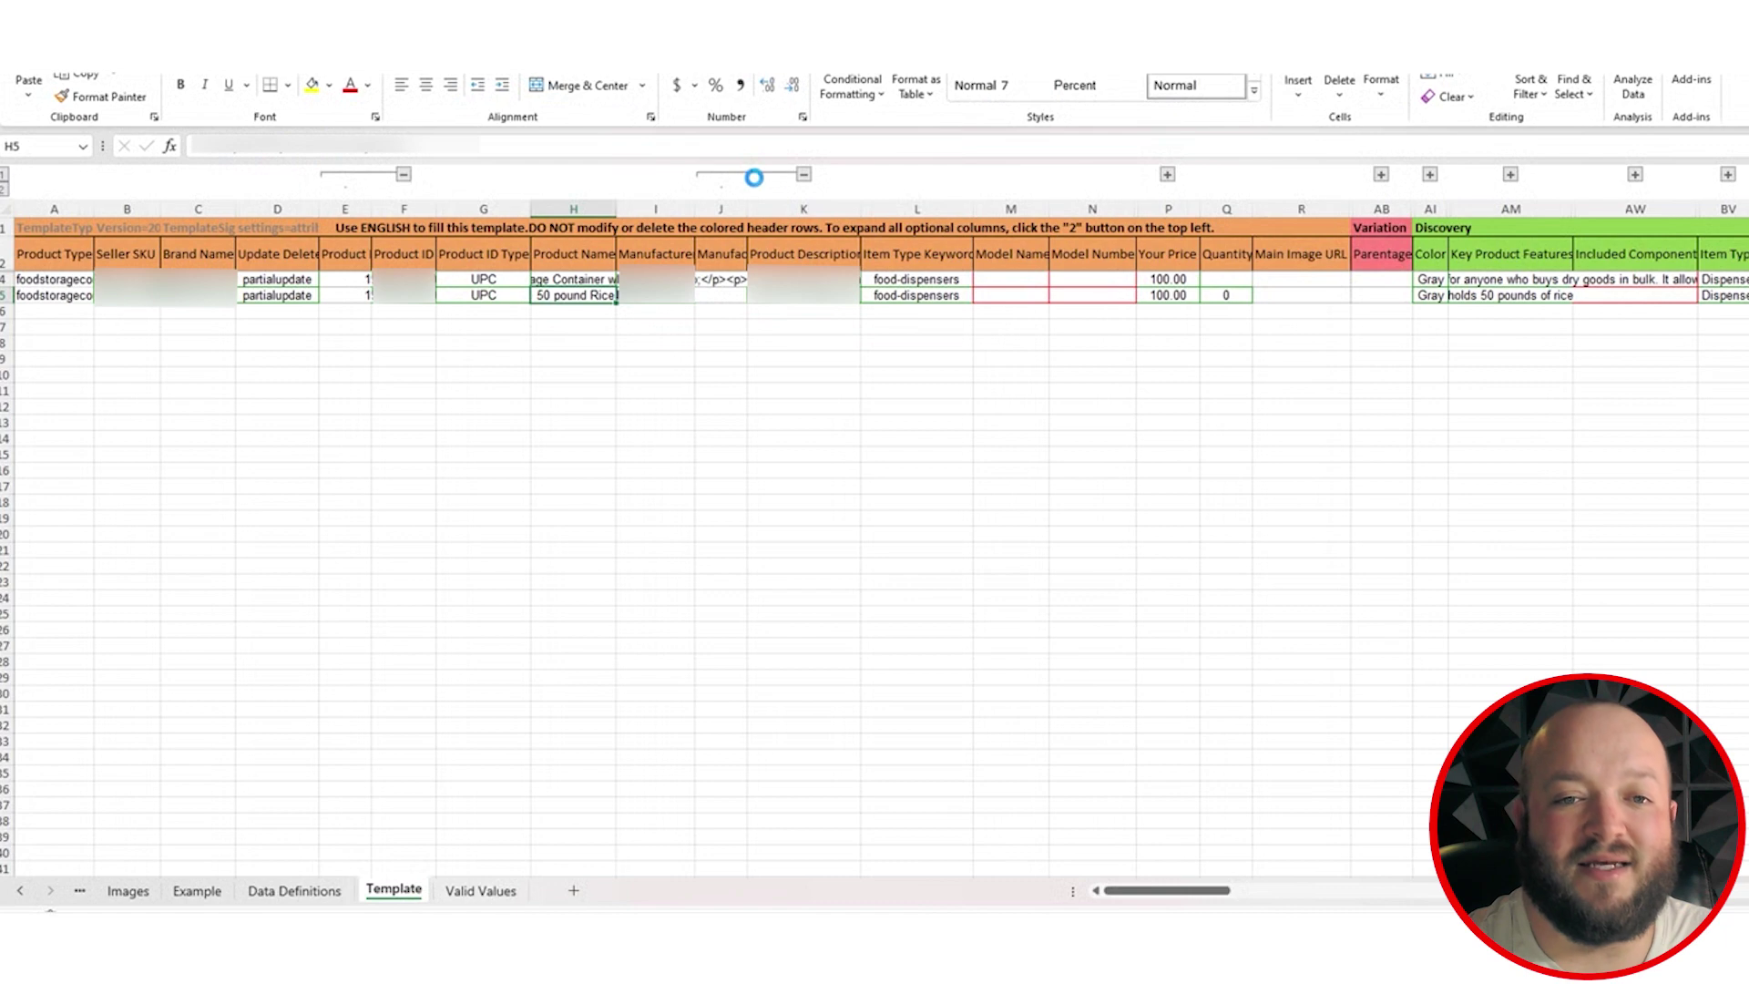
click(1168, 174)
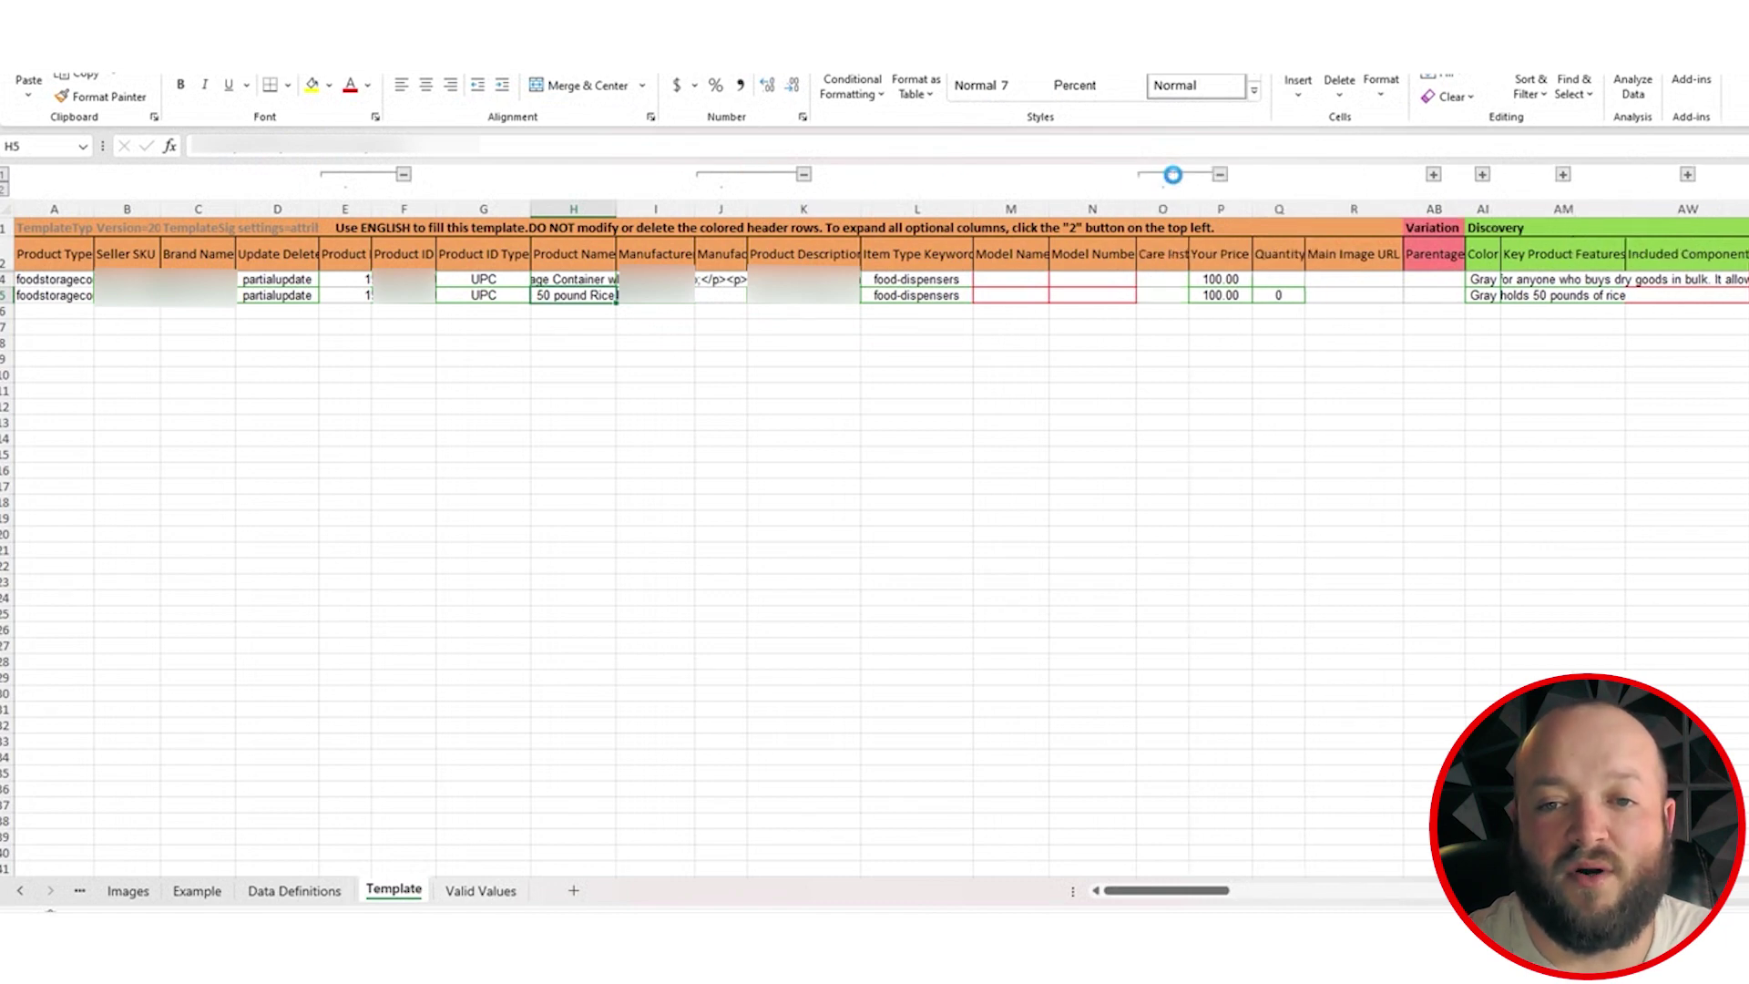
click(1434, 175)
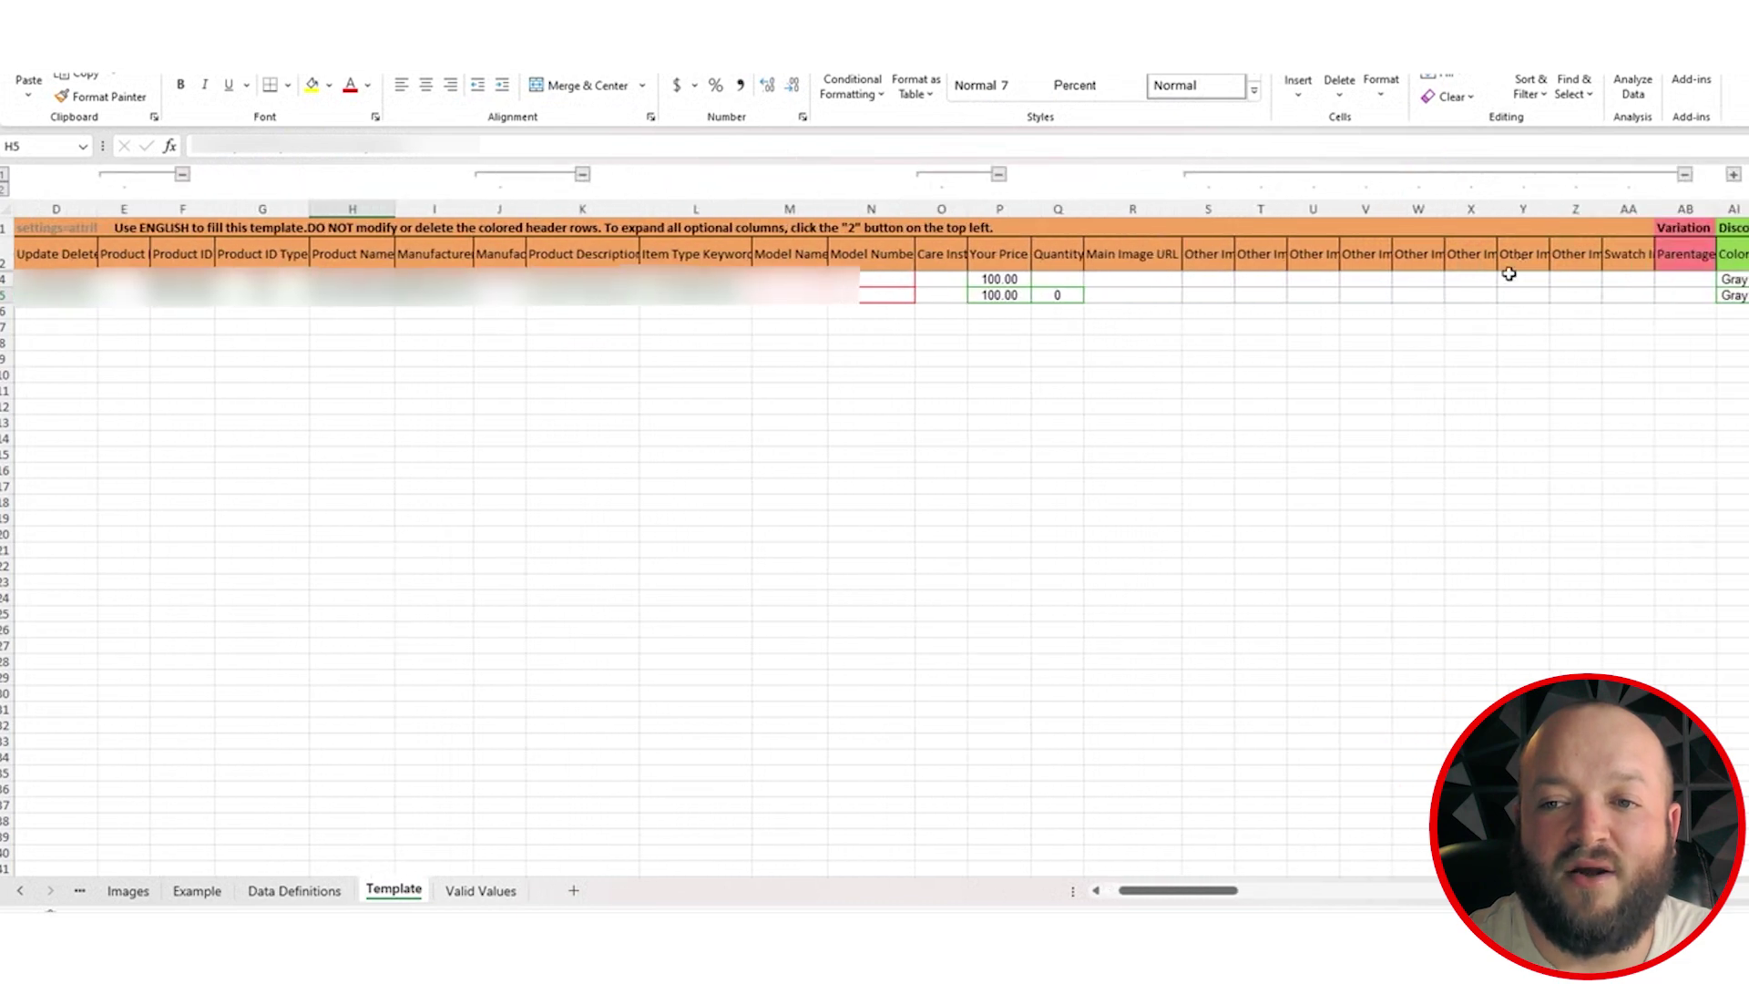
click(1734, 175)
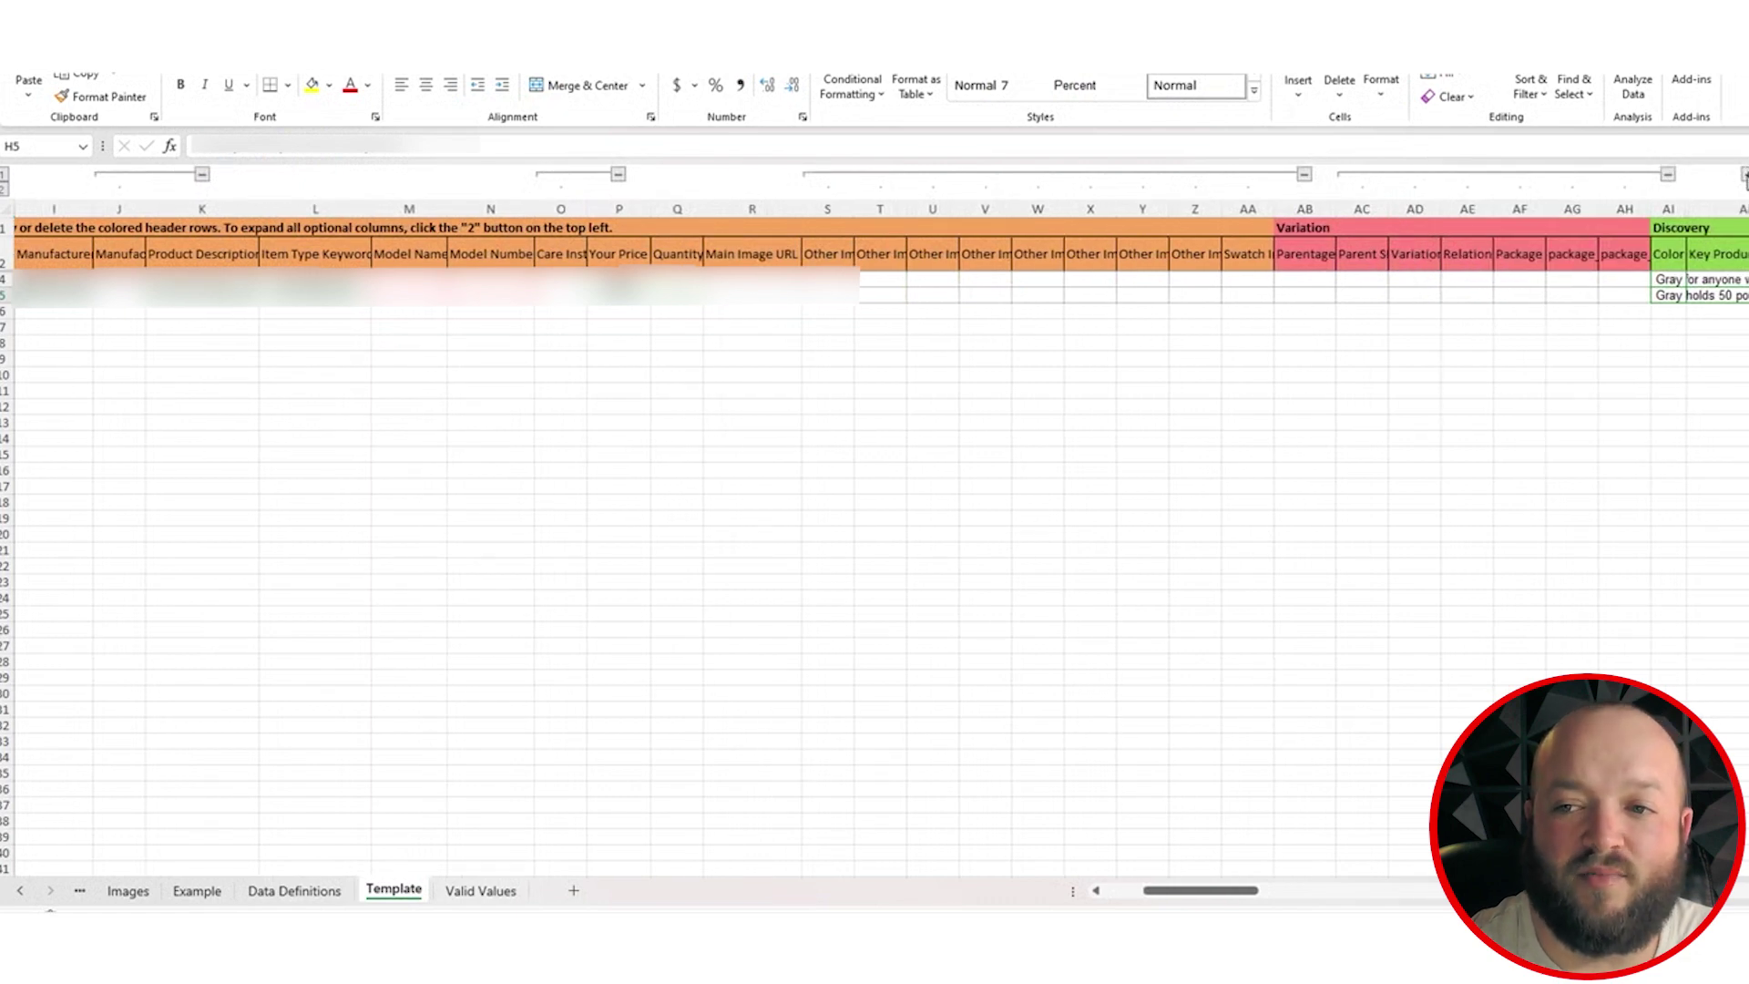
click(1740, 175)
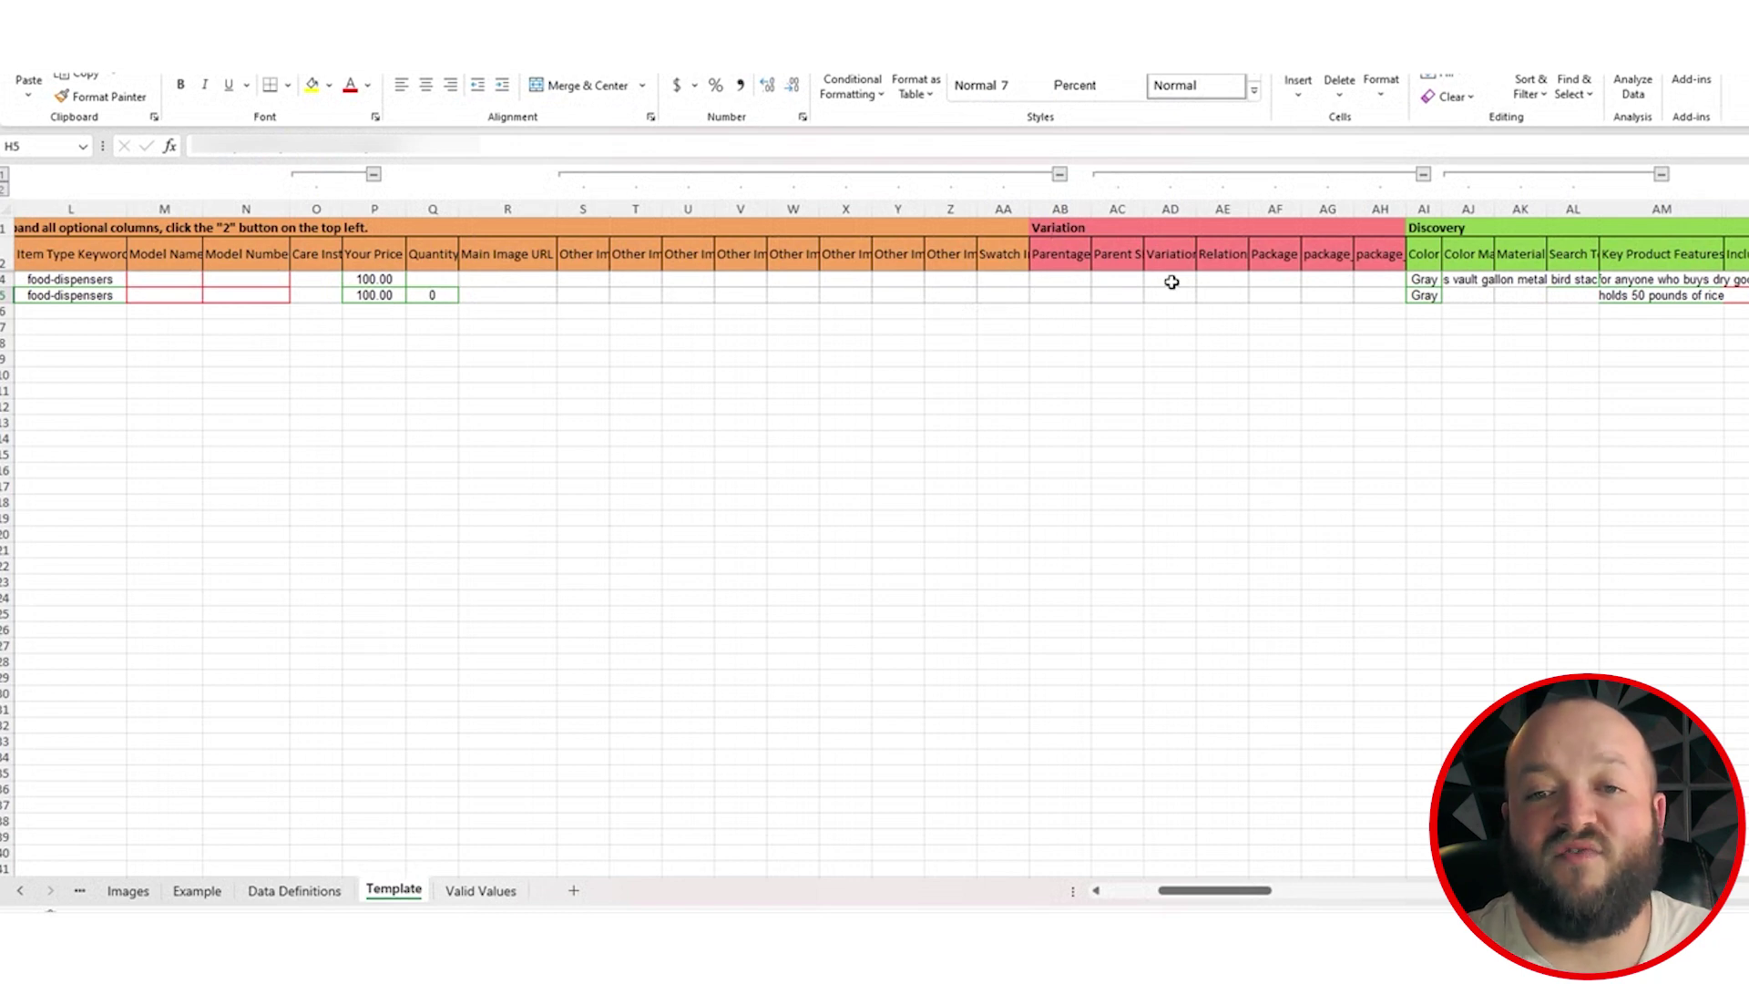
- View the Parentage choices in AB4 and variation theme options in AD4, leaving both unchanged
click(1073, 281)
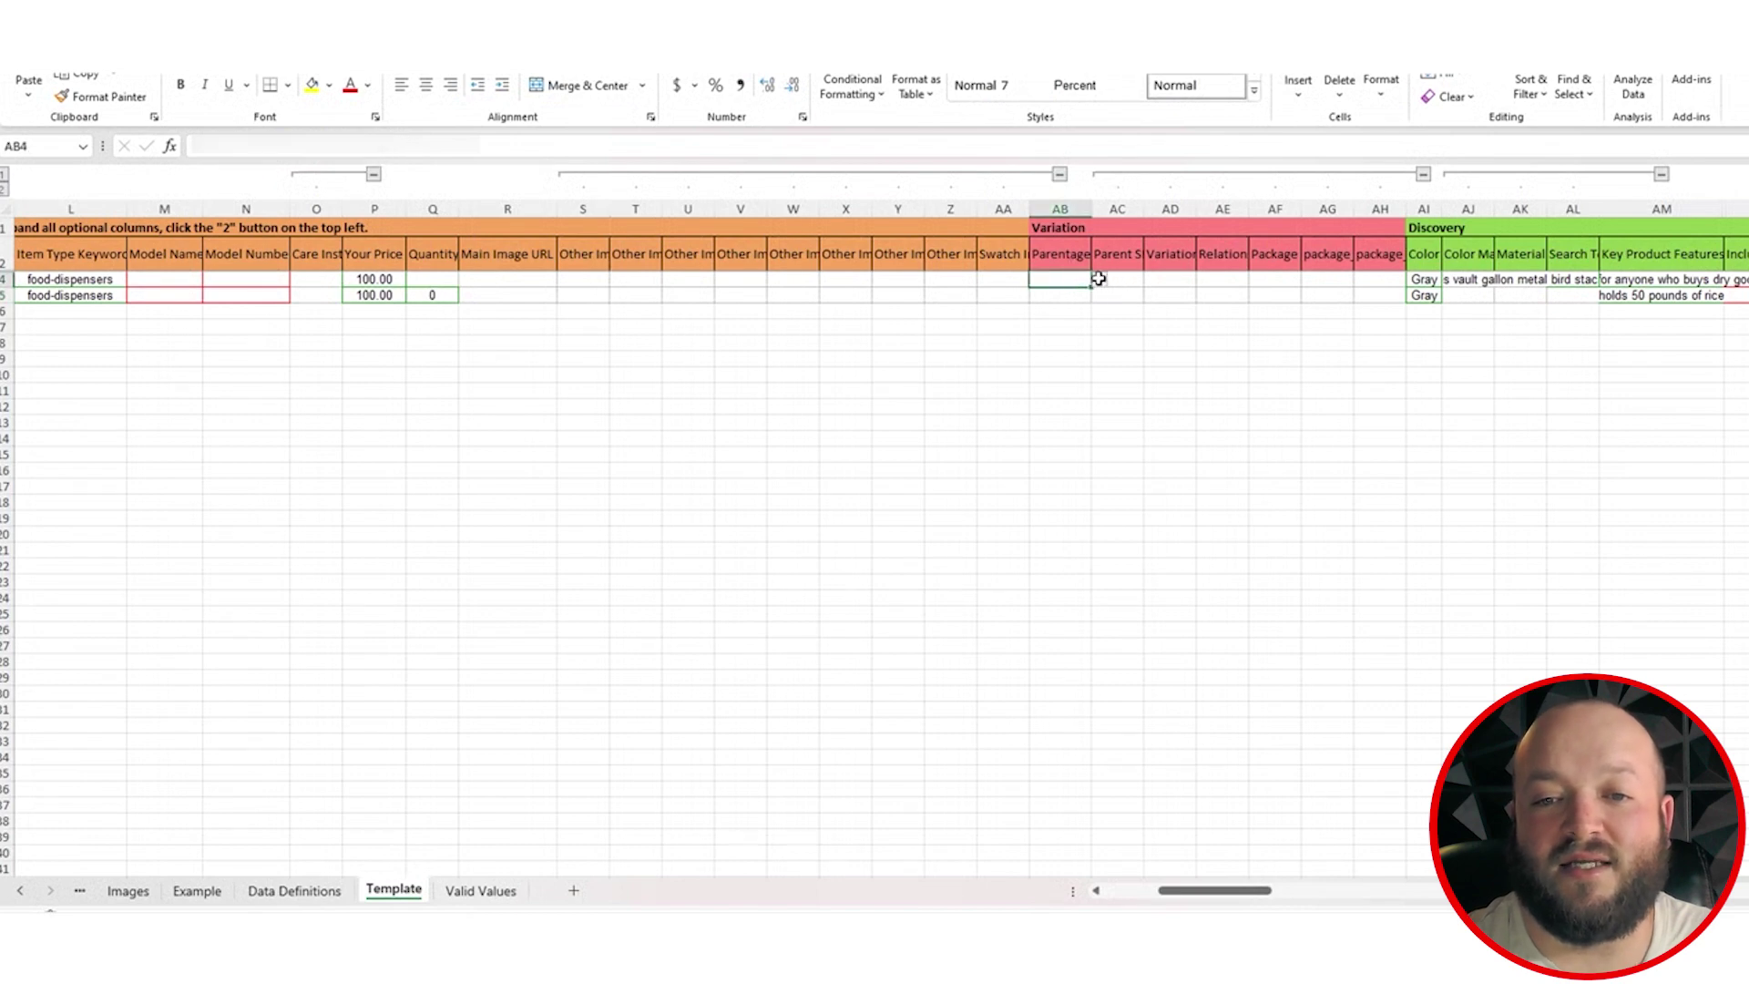
click(1101, 282)
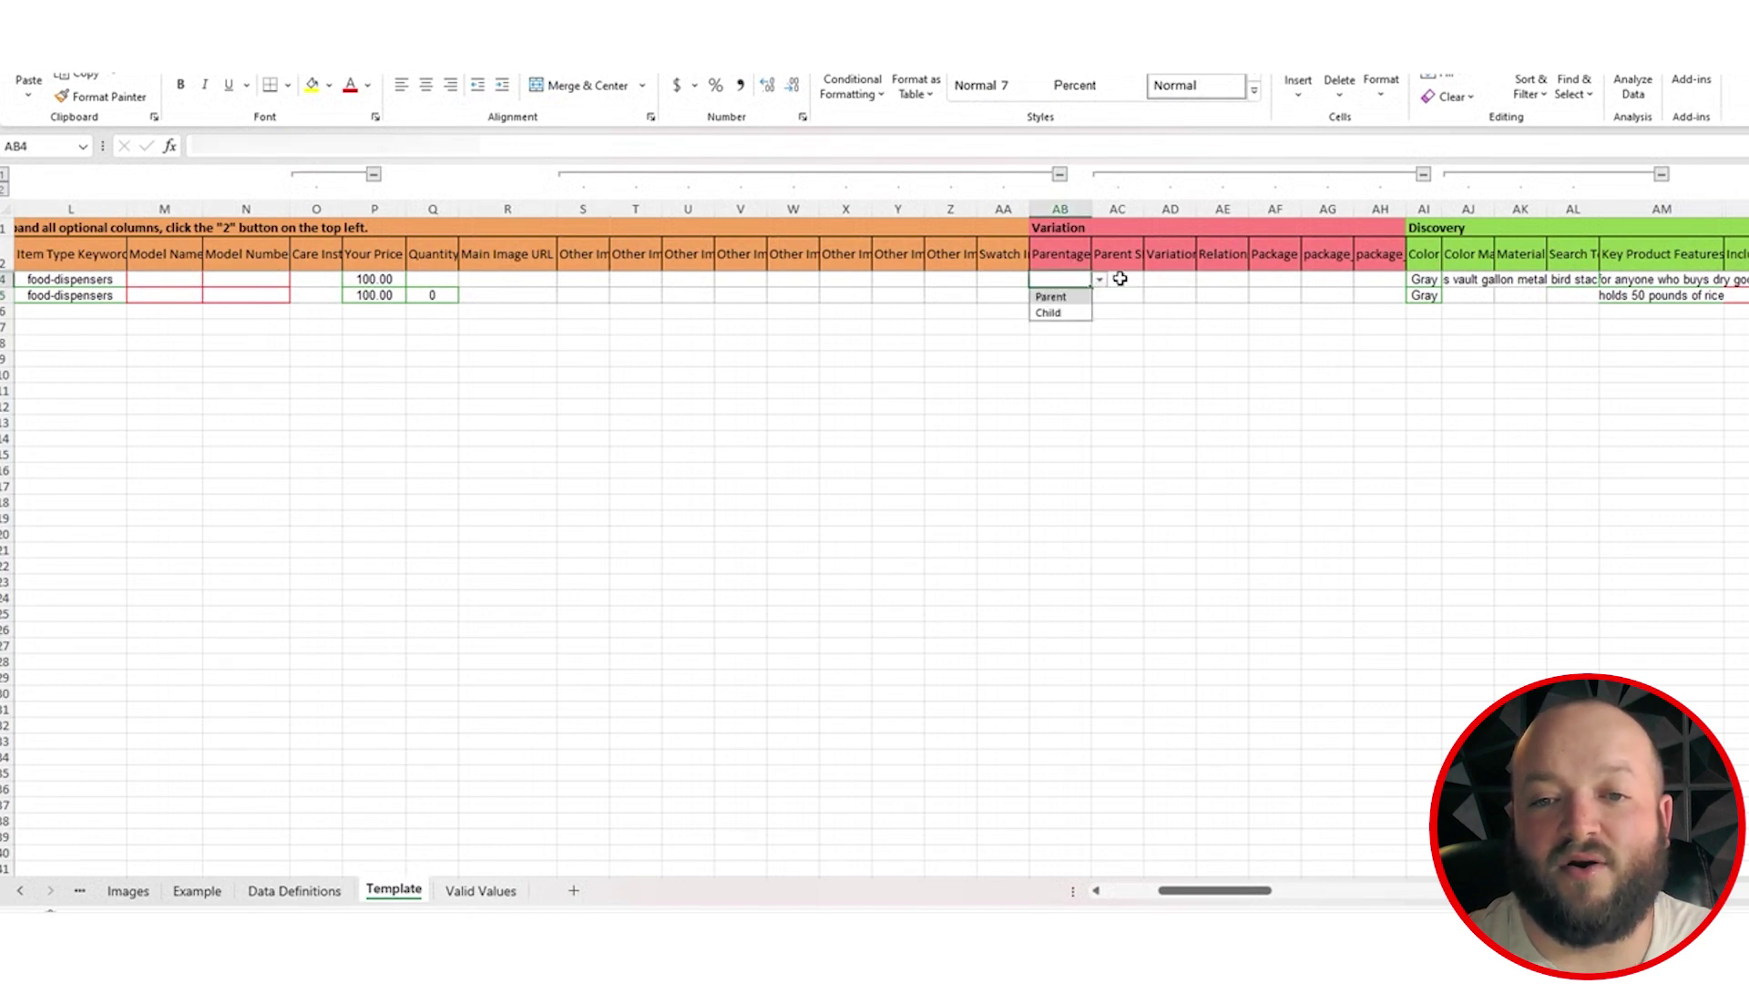
click(1119, 279)
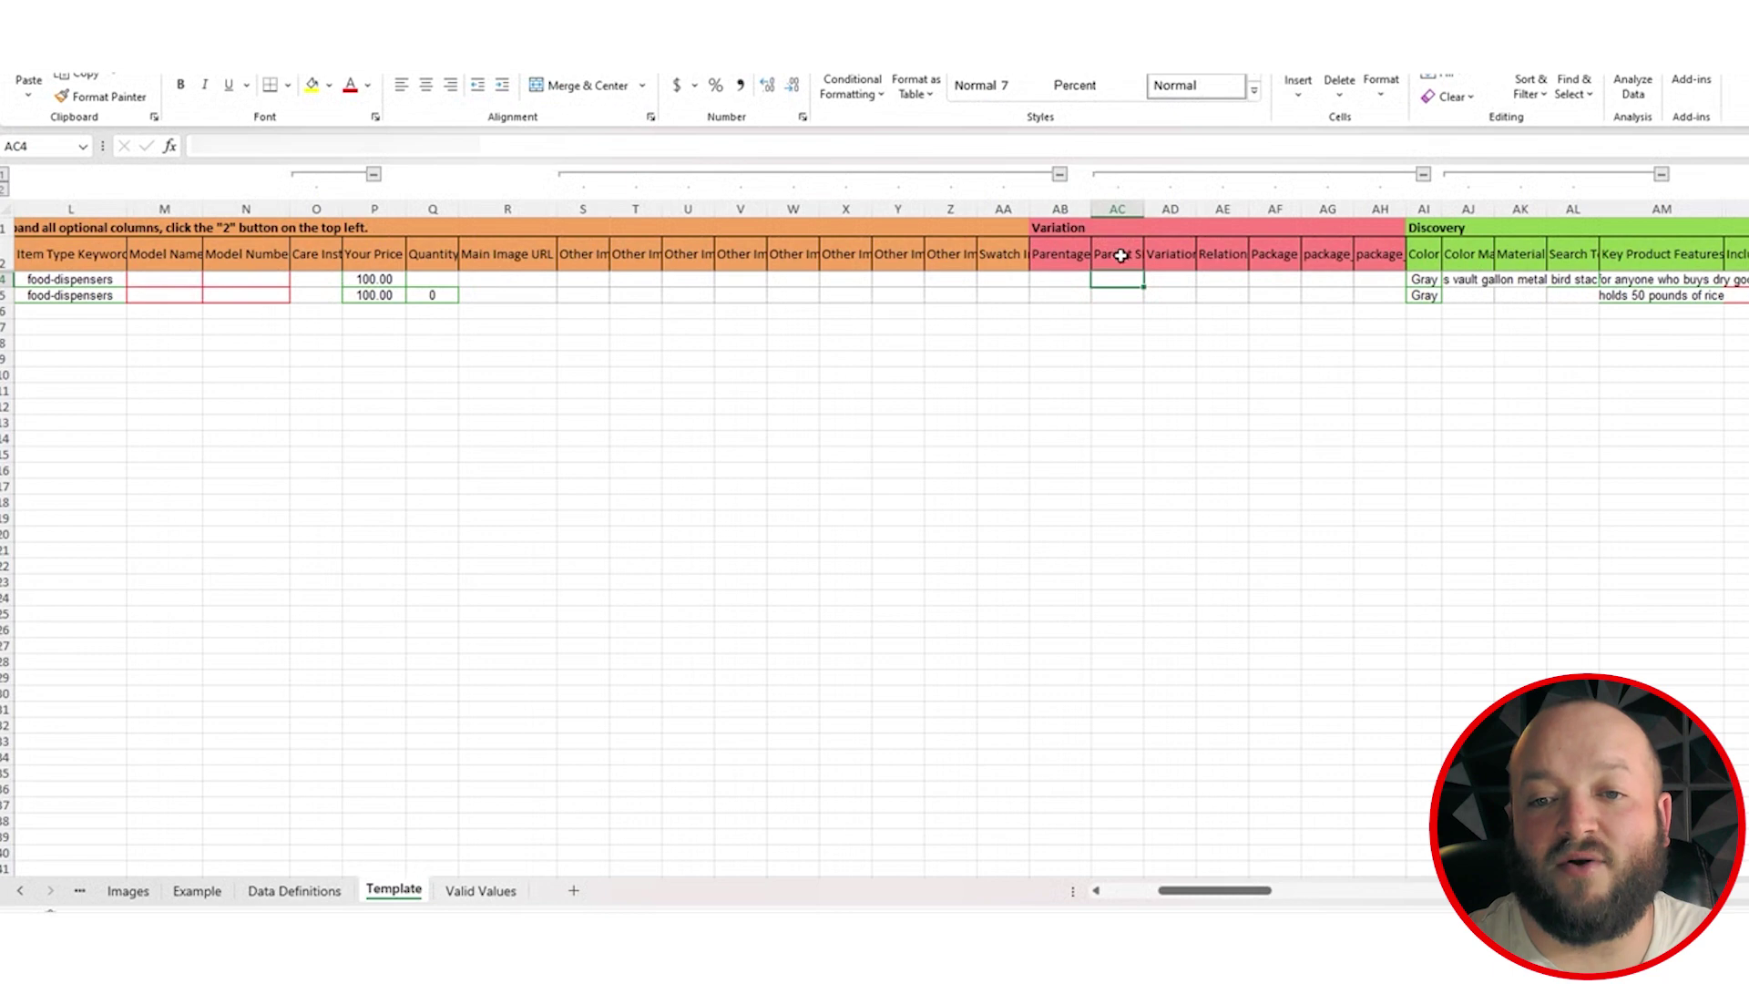
click(1180, 284)
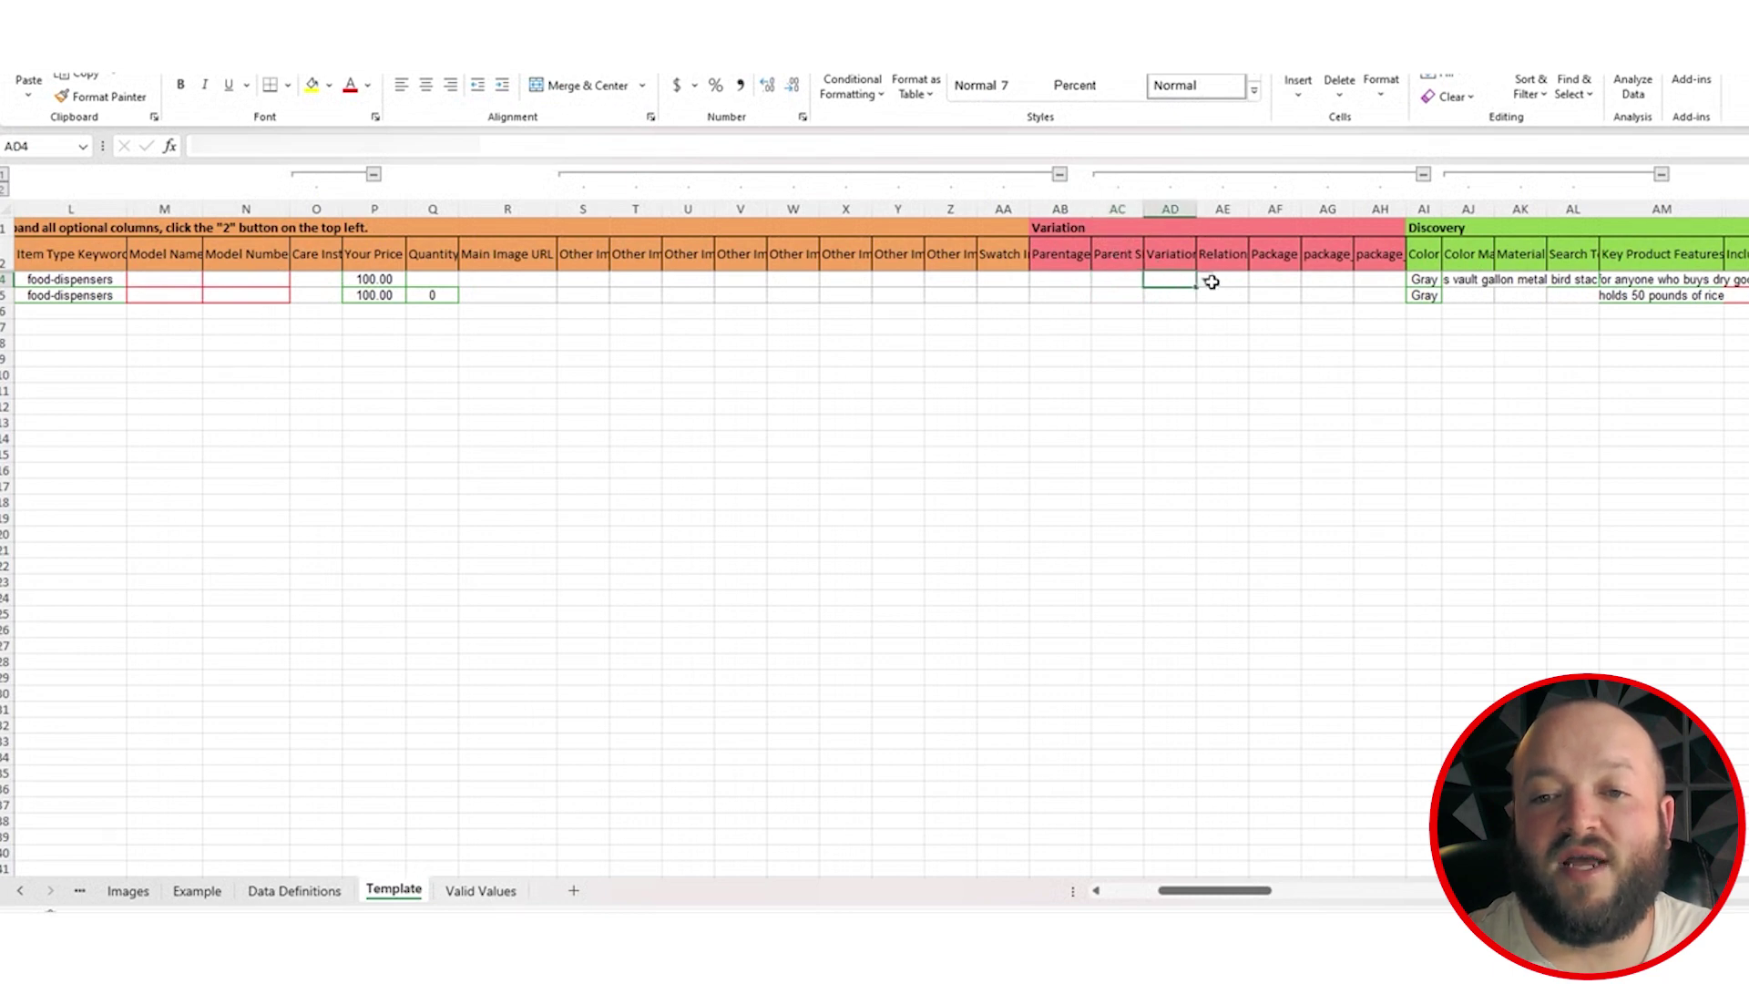
click(1205, 281)
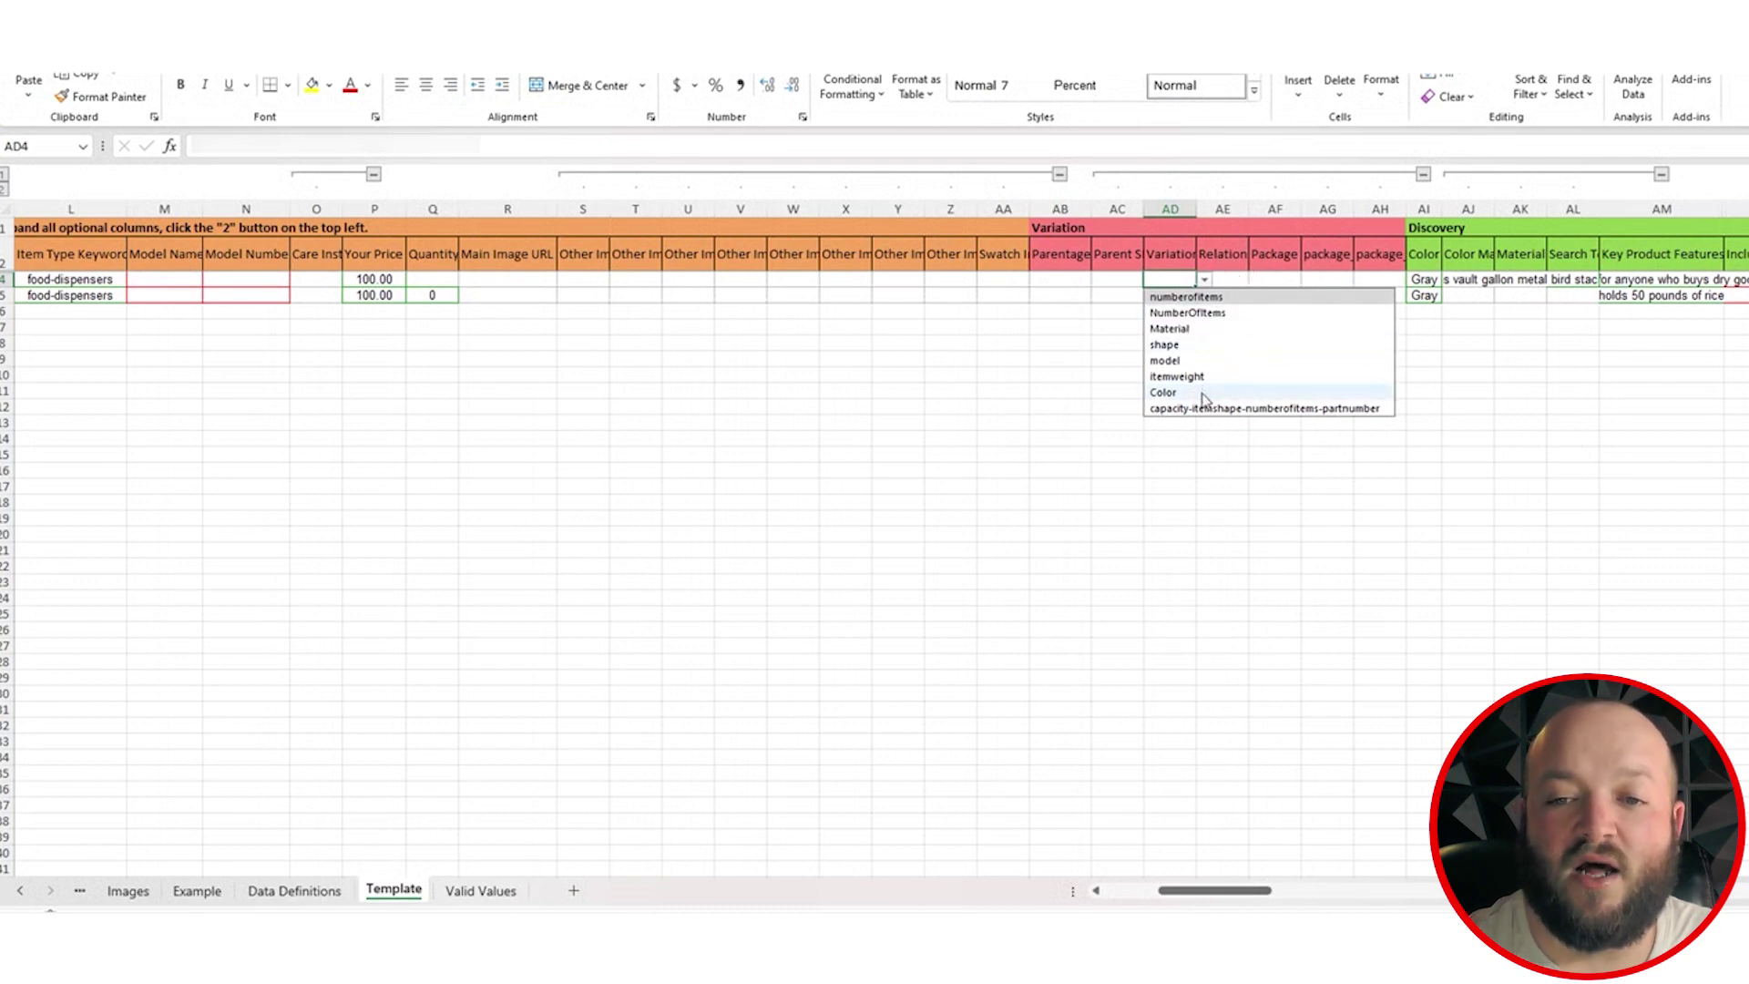
click(1432, 288)
click(1427, 309)
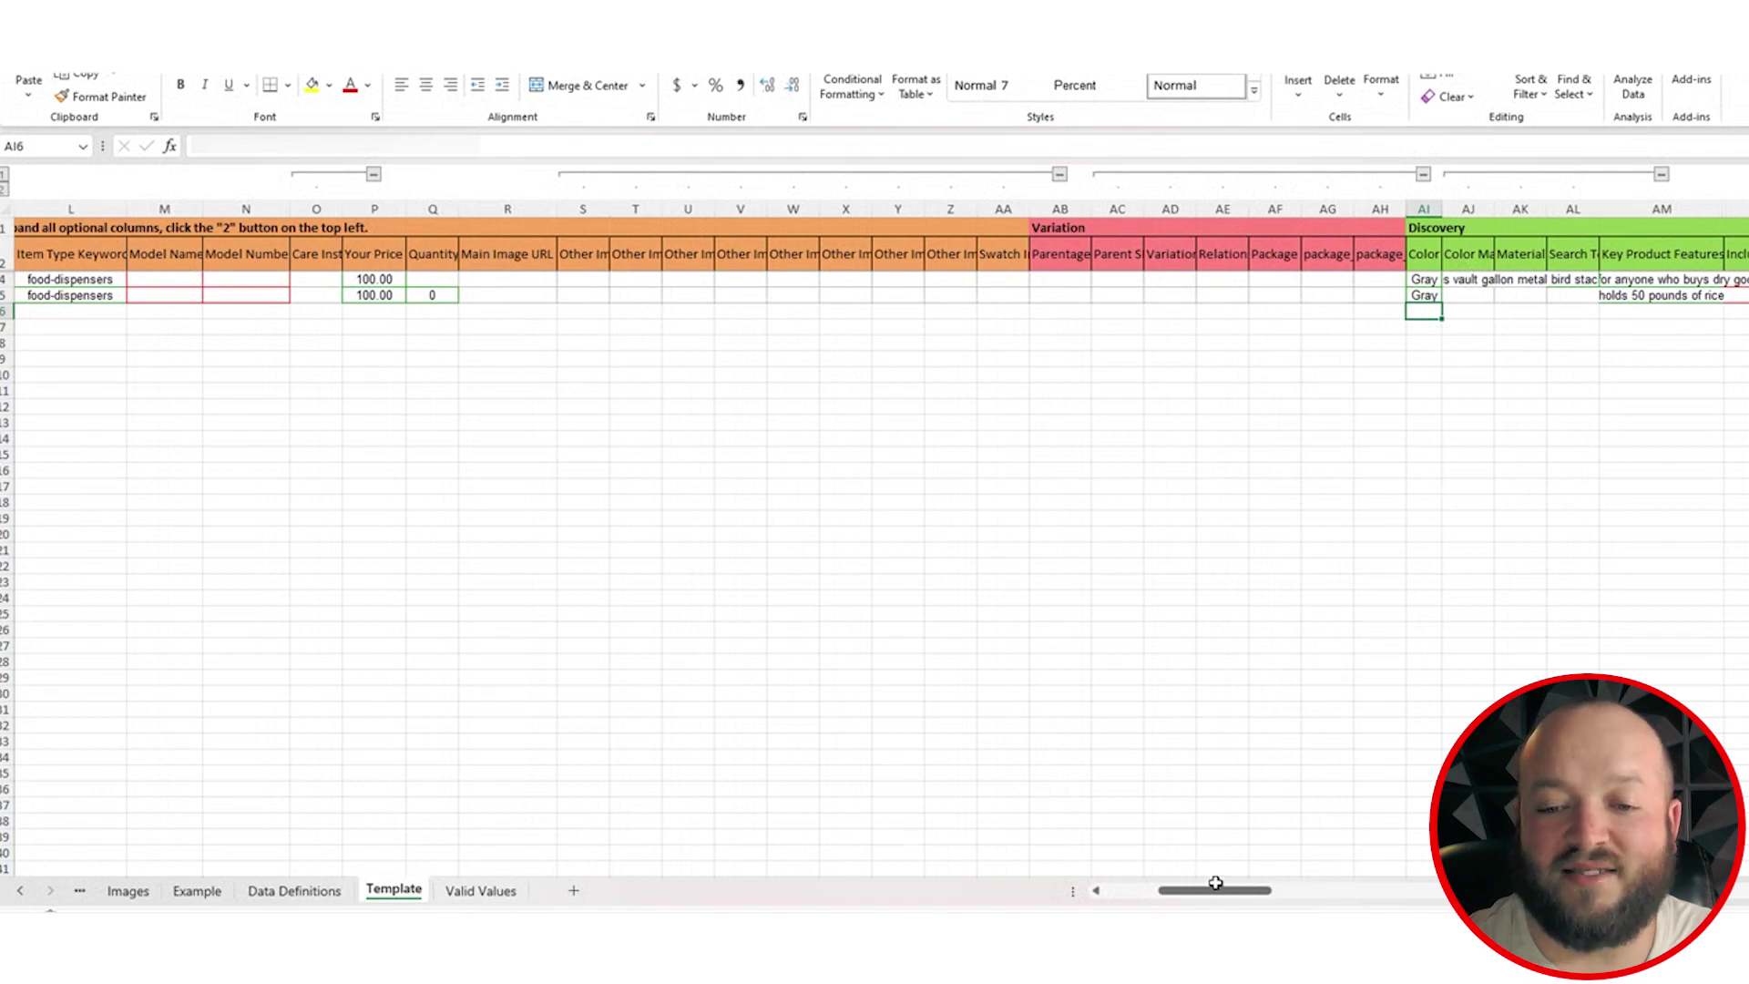
drag(1215, 883, 1248, 896)
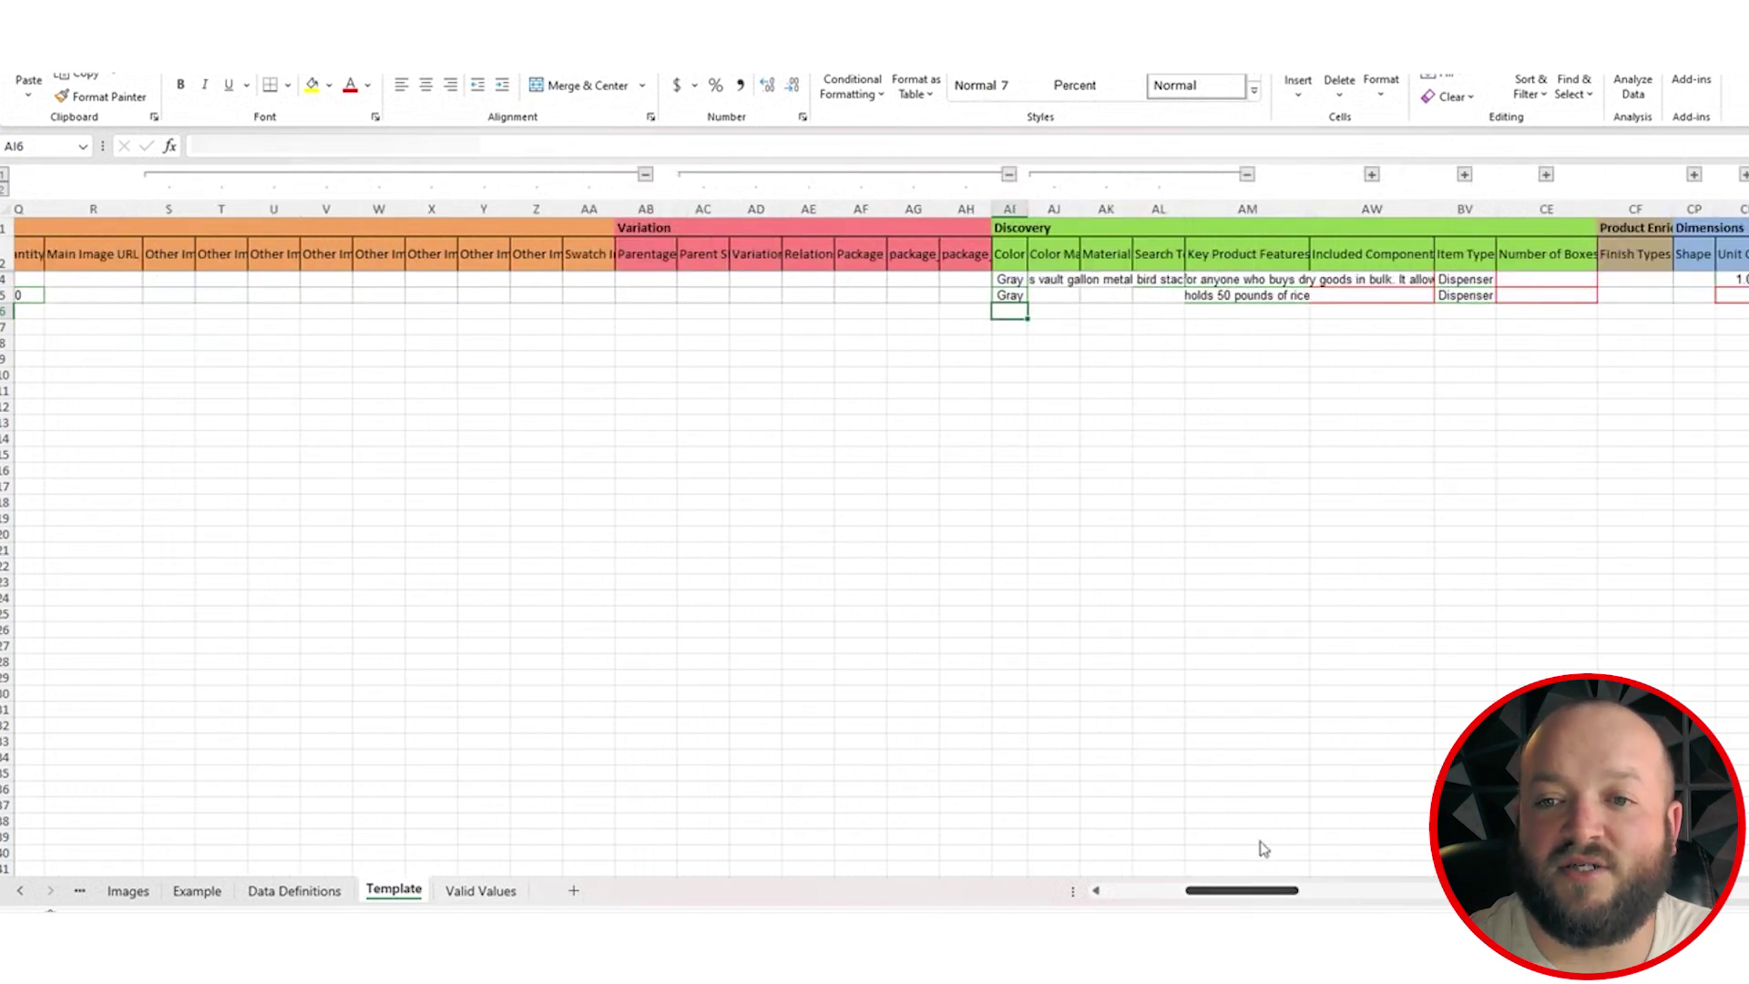
- Expand the Key Product Features columns, recheck AD4's theme options, and unhide columns before Item Type
click(1371, 173)
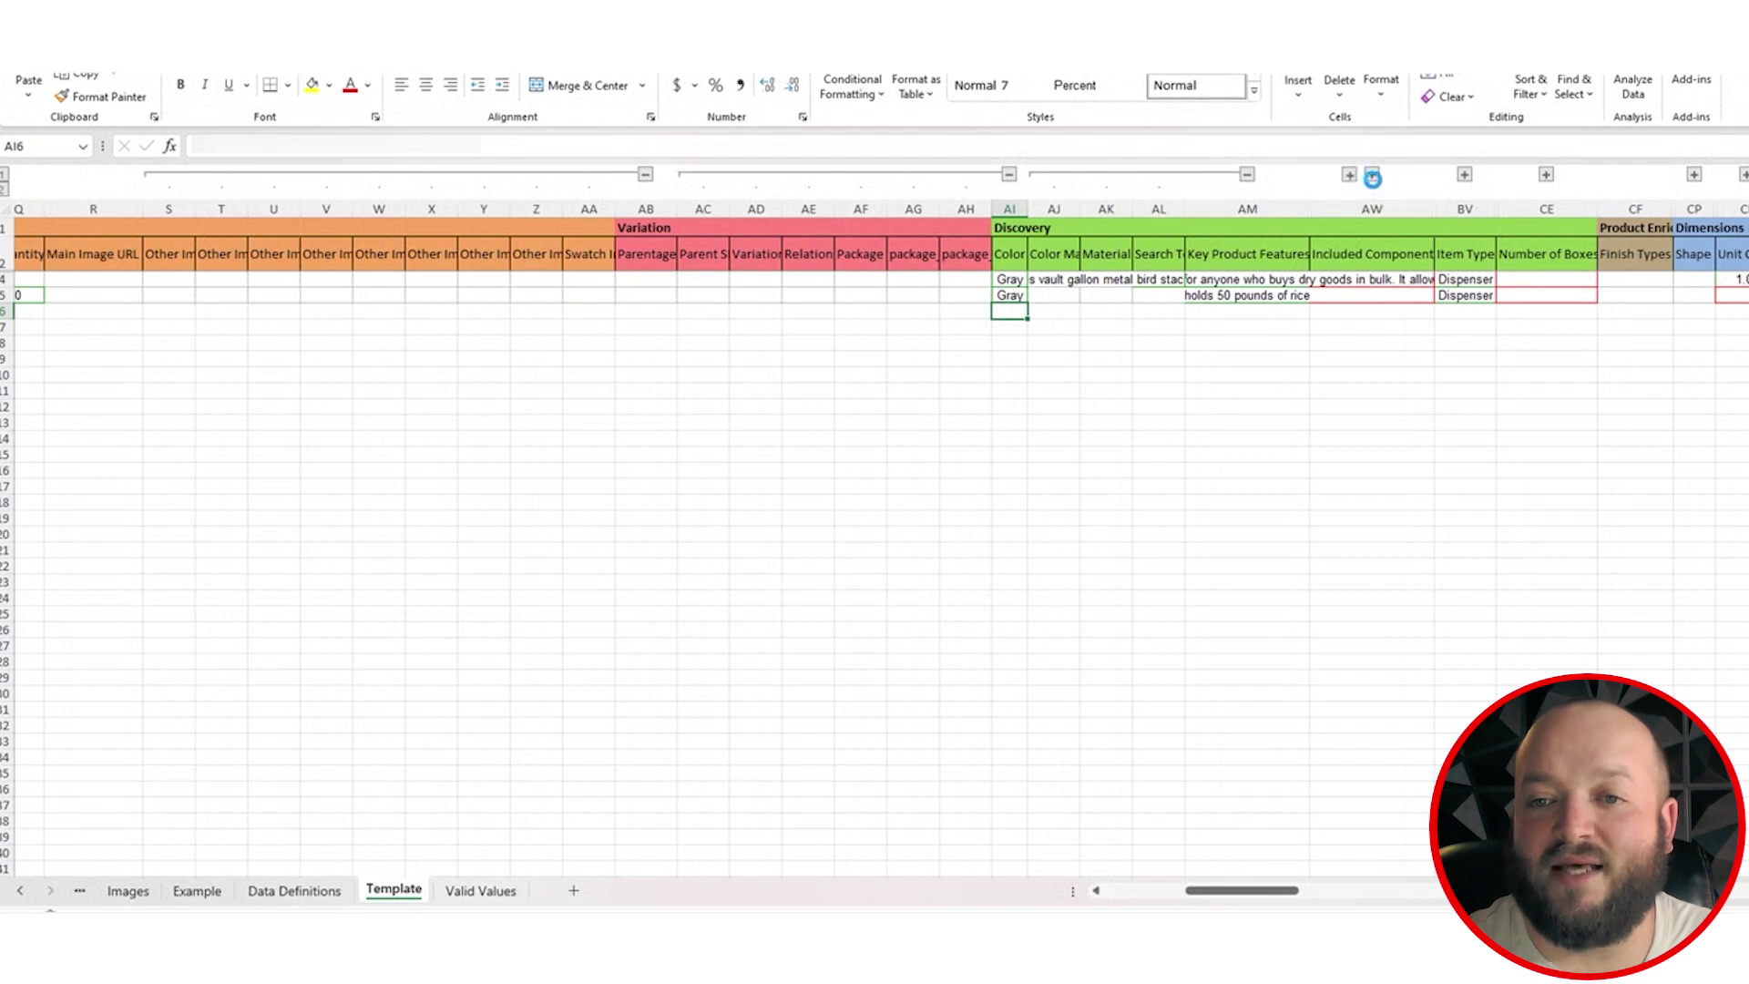
scroll(1157, 244, right, 1)
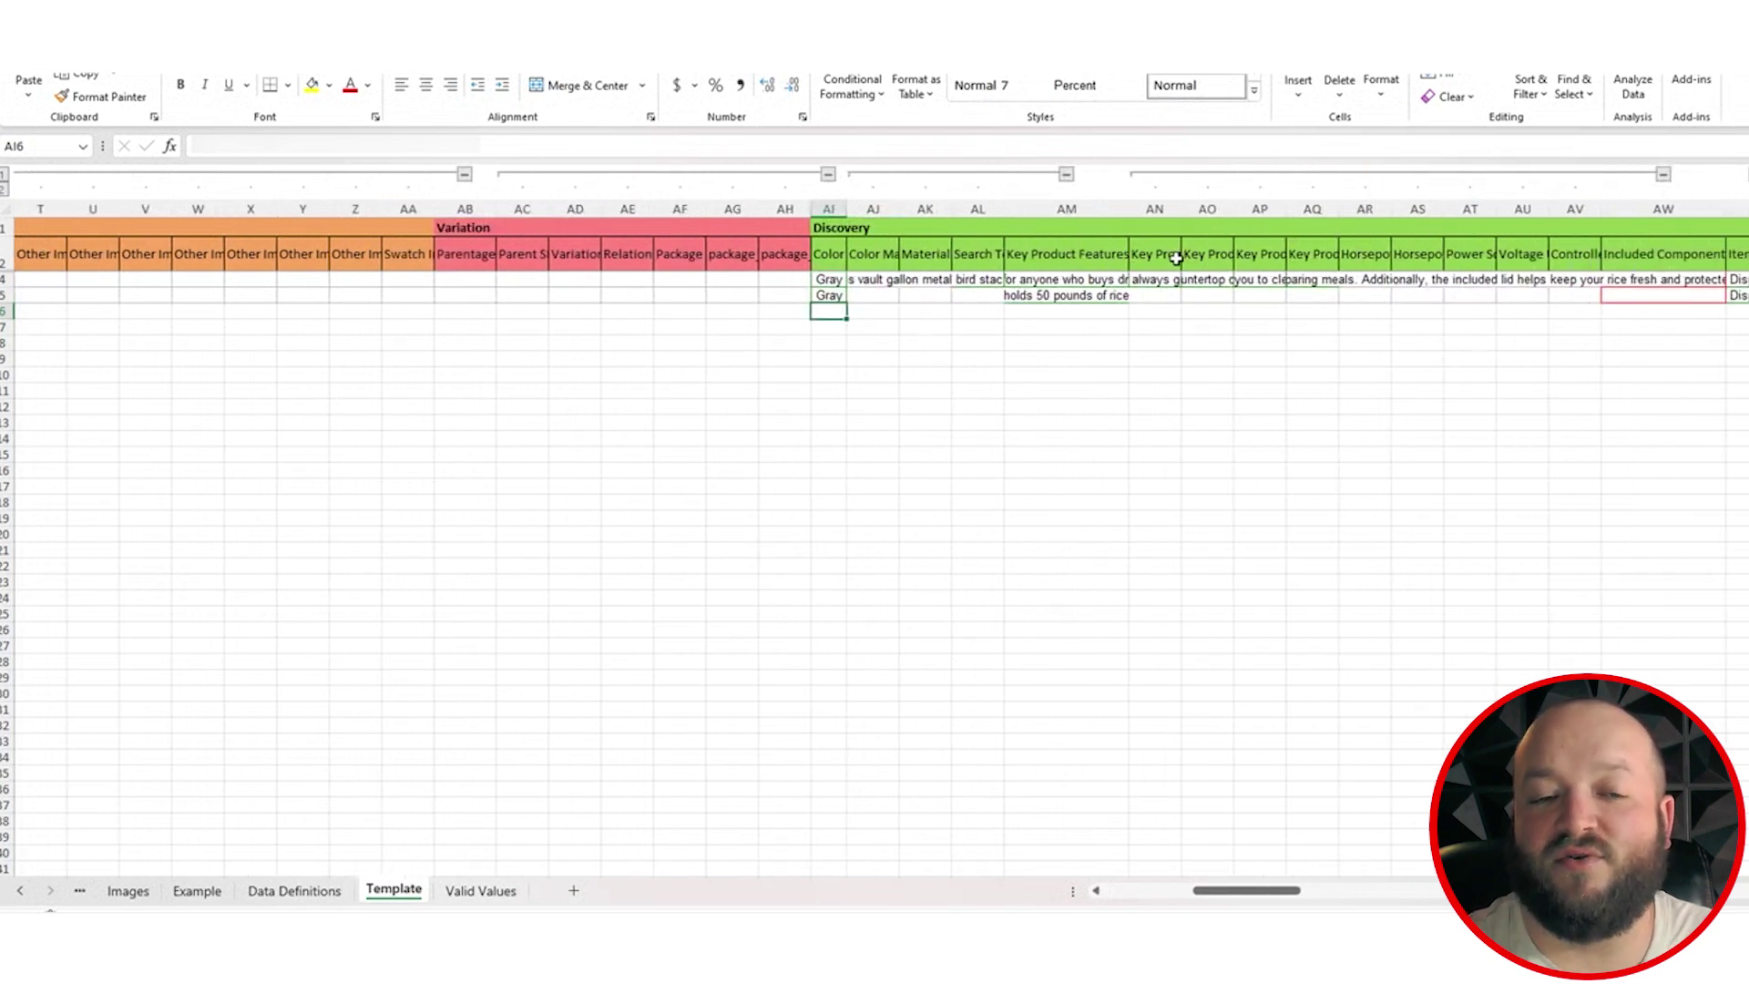
click(587, 279)
click(610, 280)
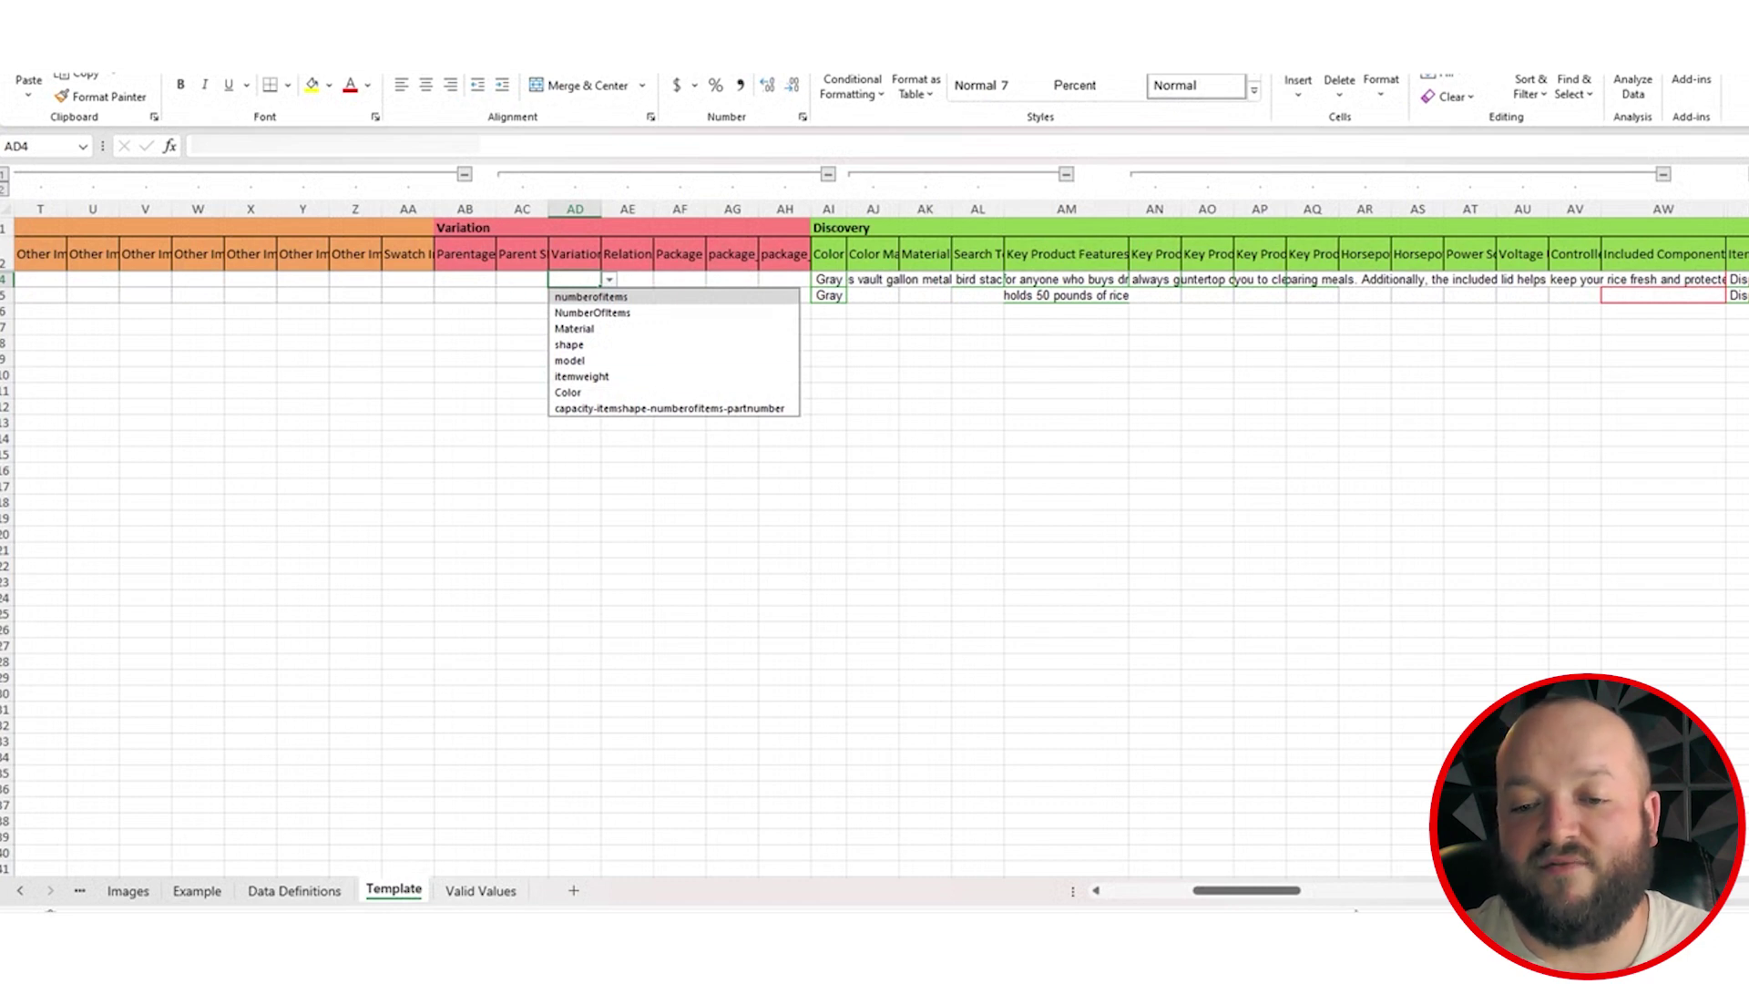
drag(1299, 892, 1325, 894)
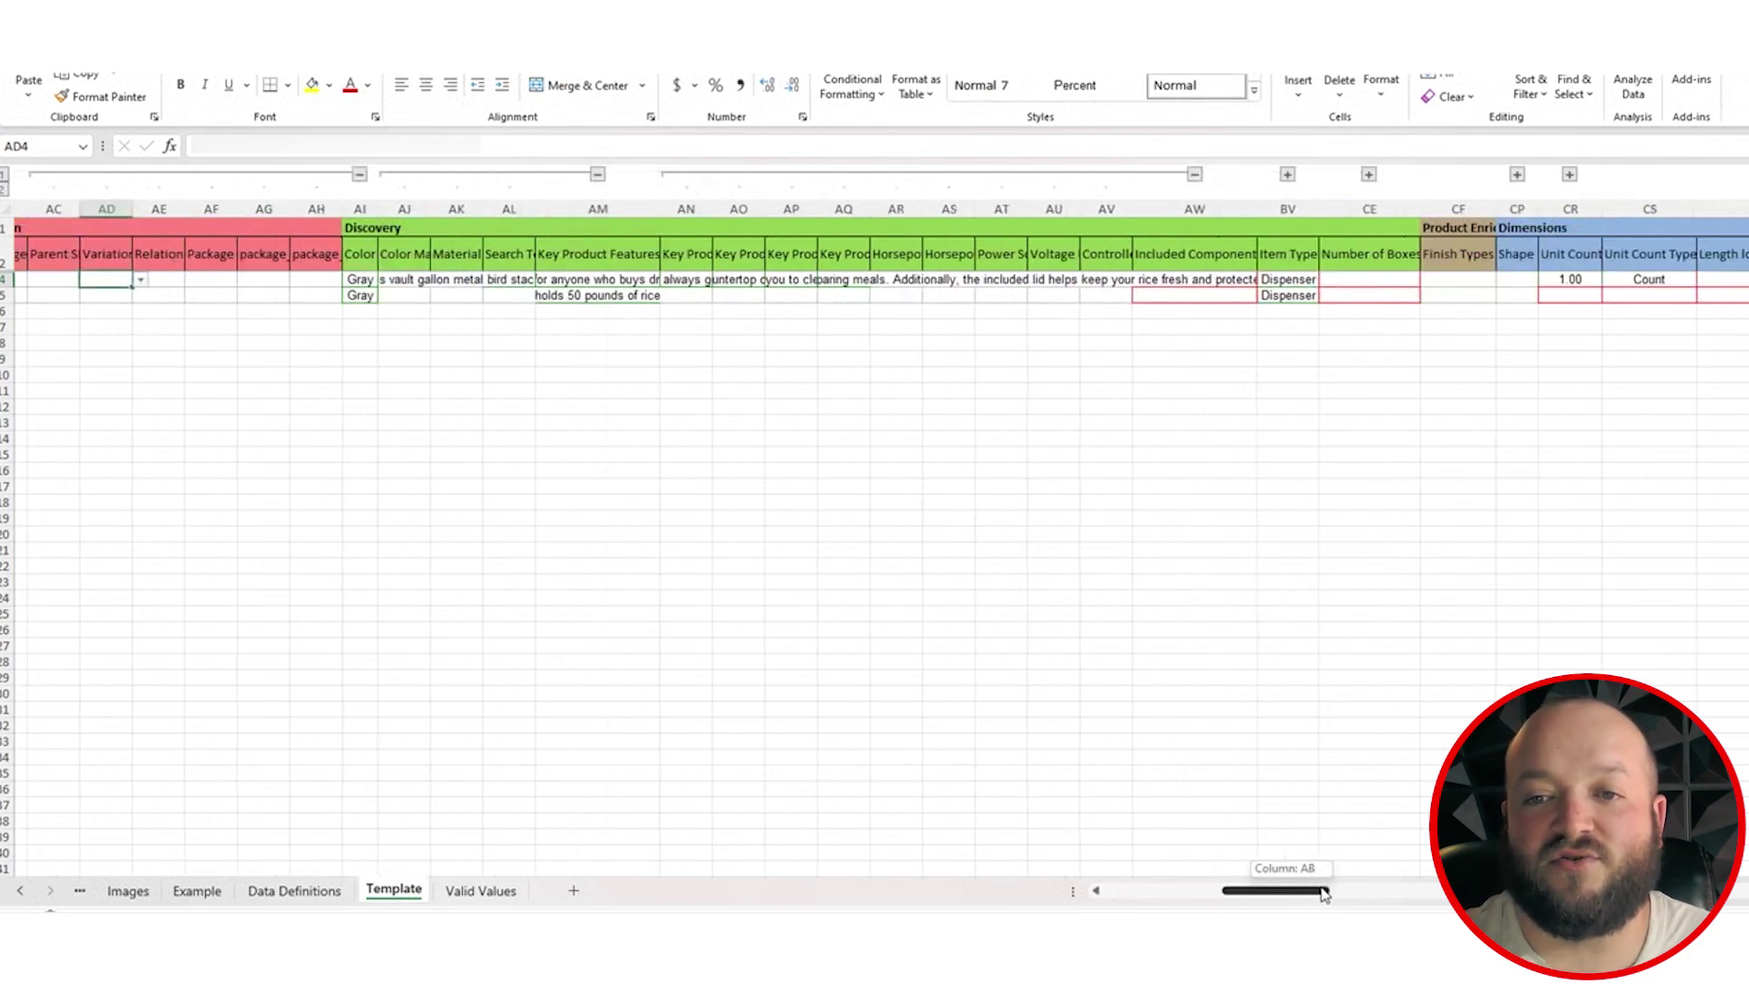
click(1287, 174)
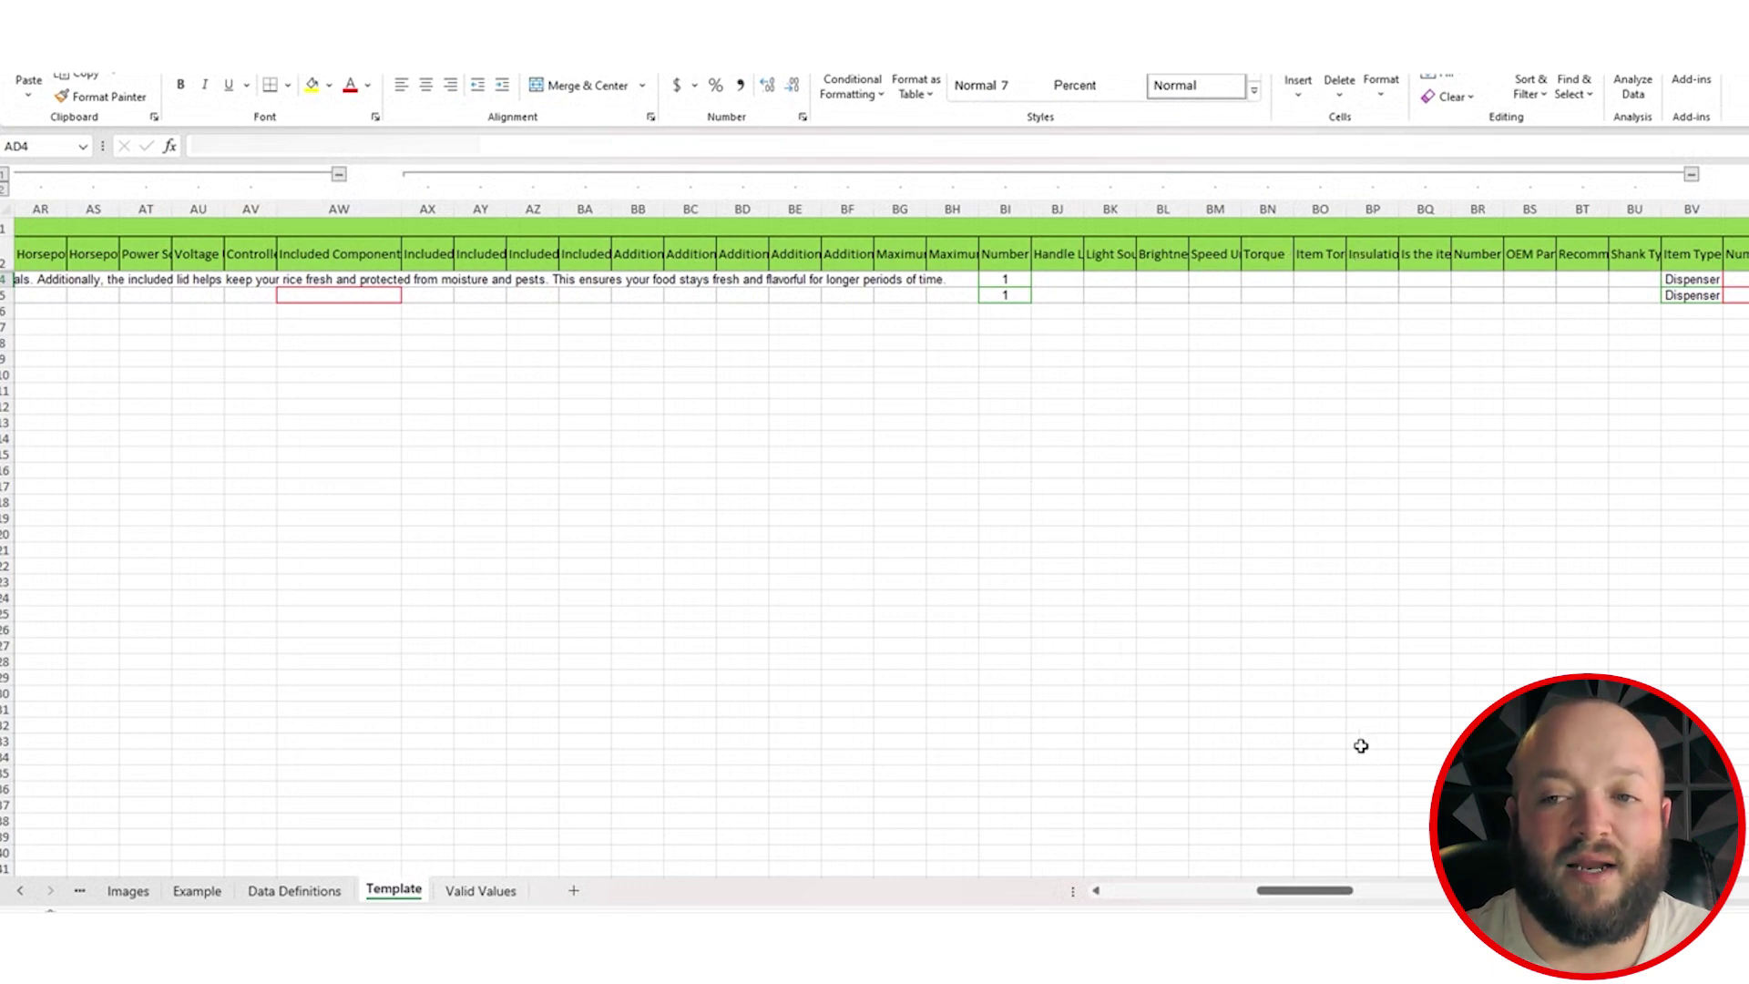
- Expand hidden Dimensions CT–DC, the column beside Shape, Product Enrichment, and Fulfillment DK–DR groups
drag(1295, 890, 1342, 890)
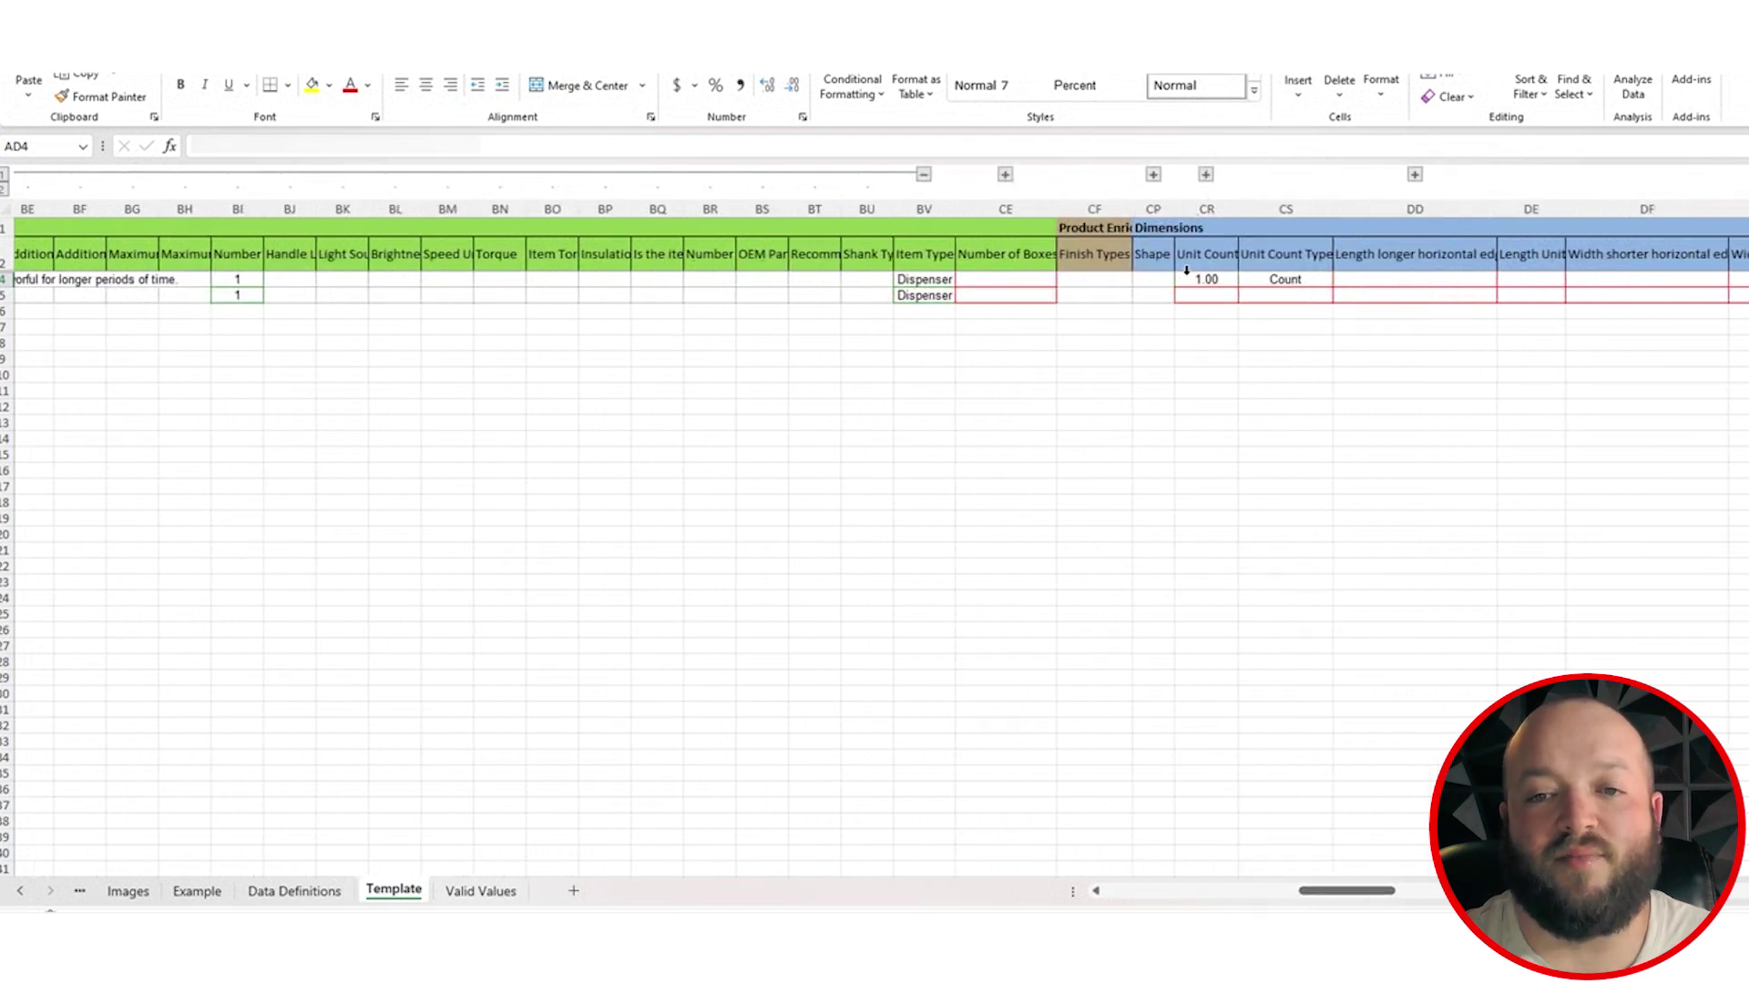
drag(1350, 896, 1400, 897)
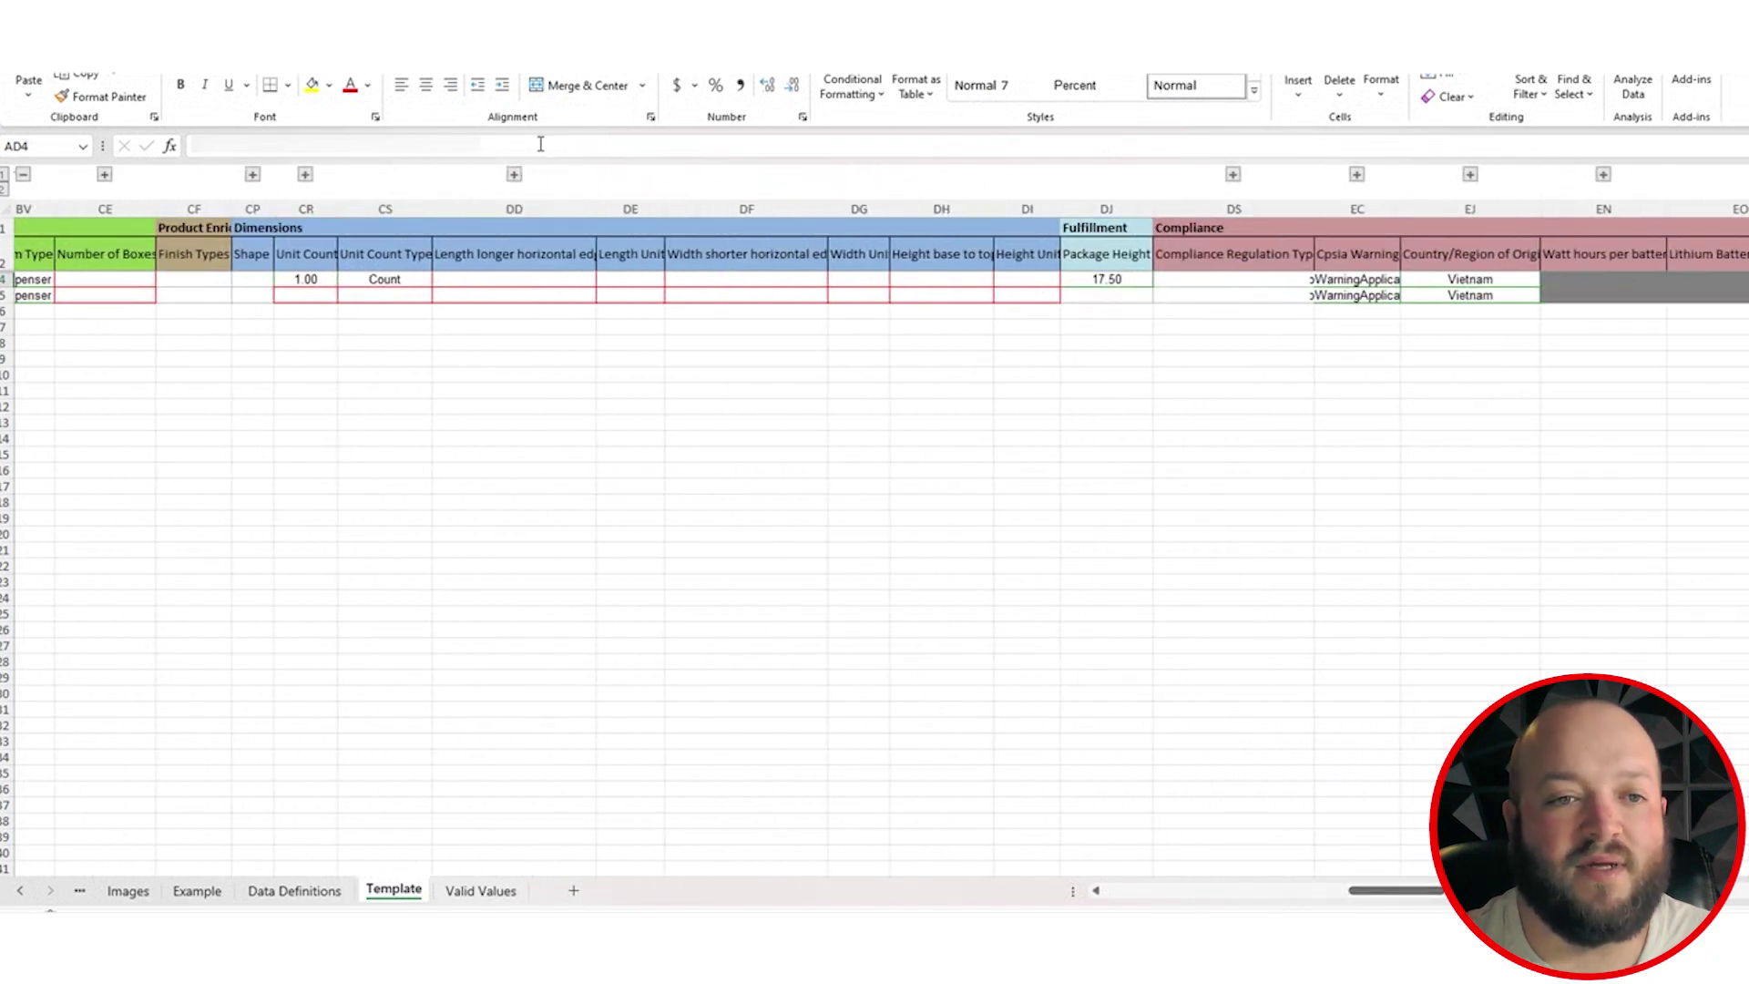
click(514, 174)
click(305, 174)
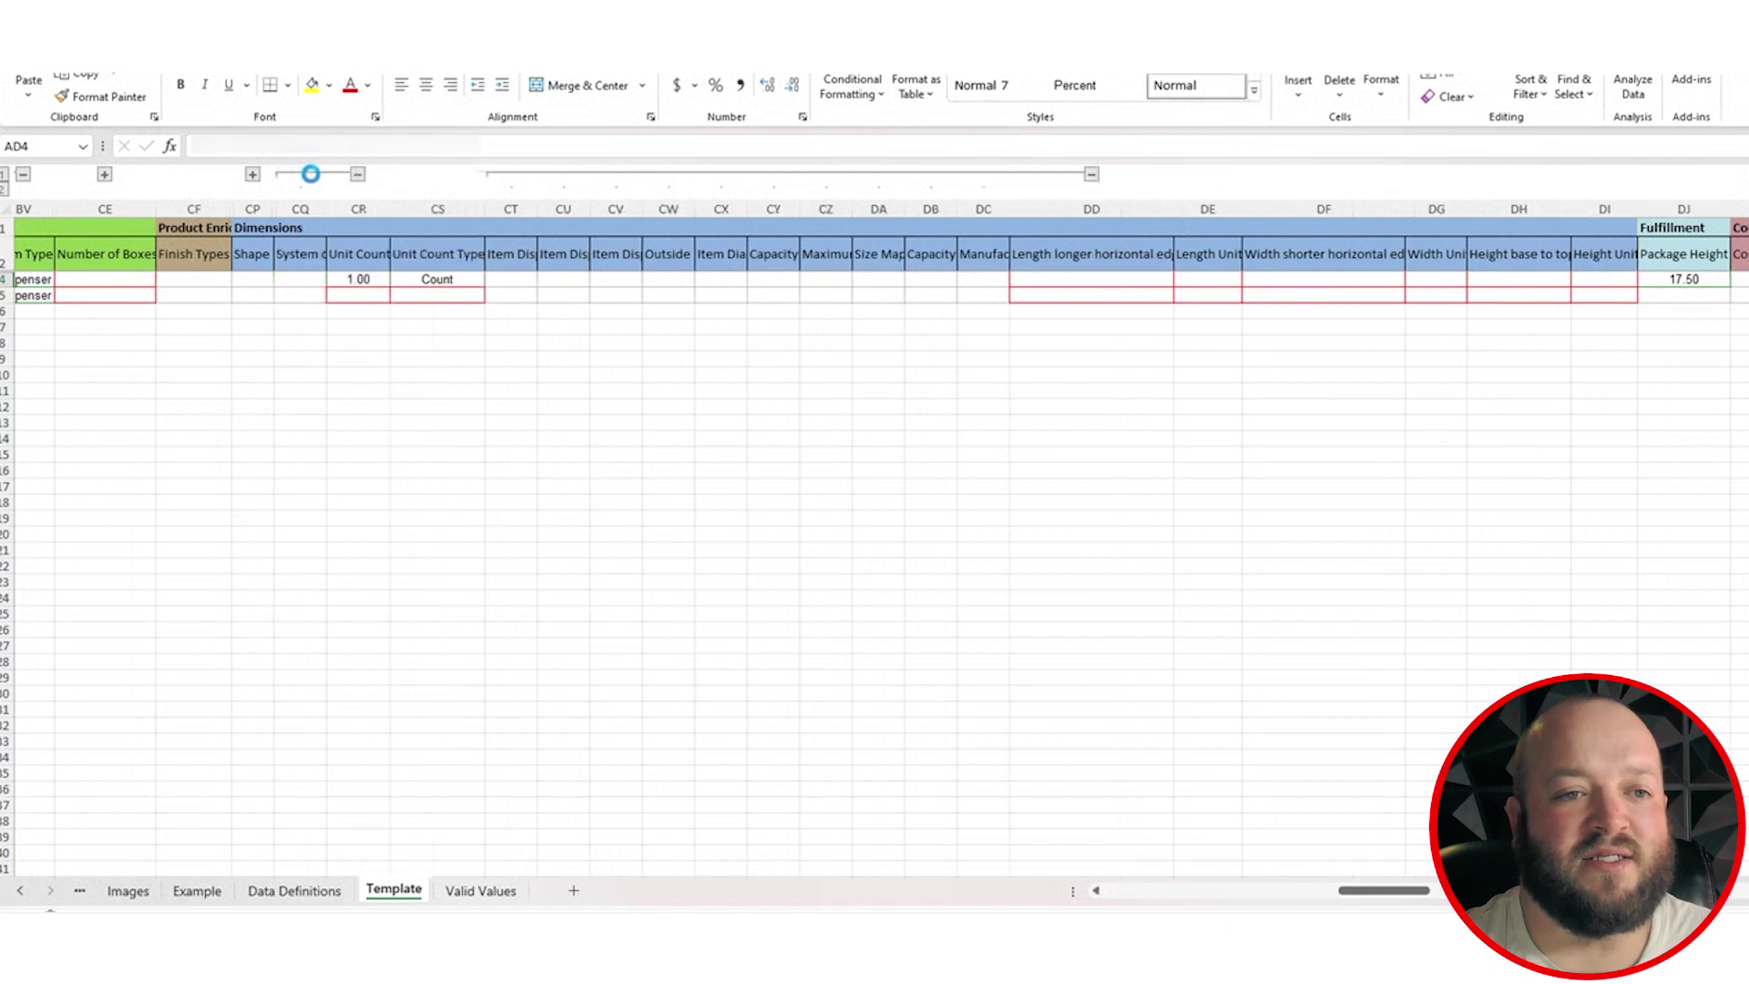
click(251, 173)
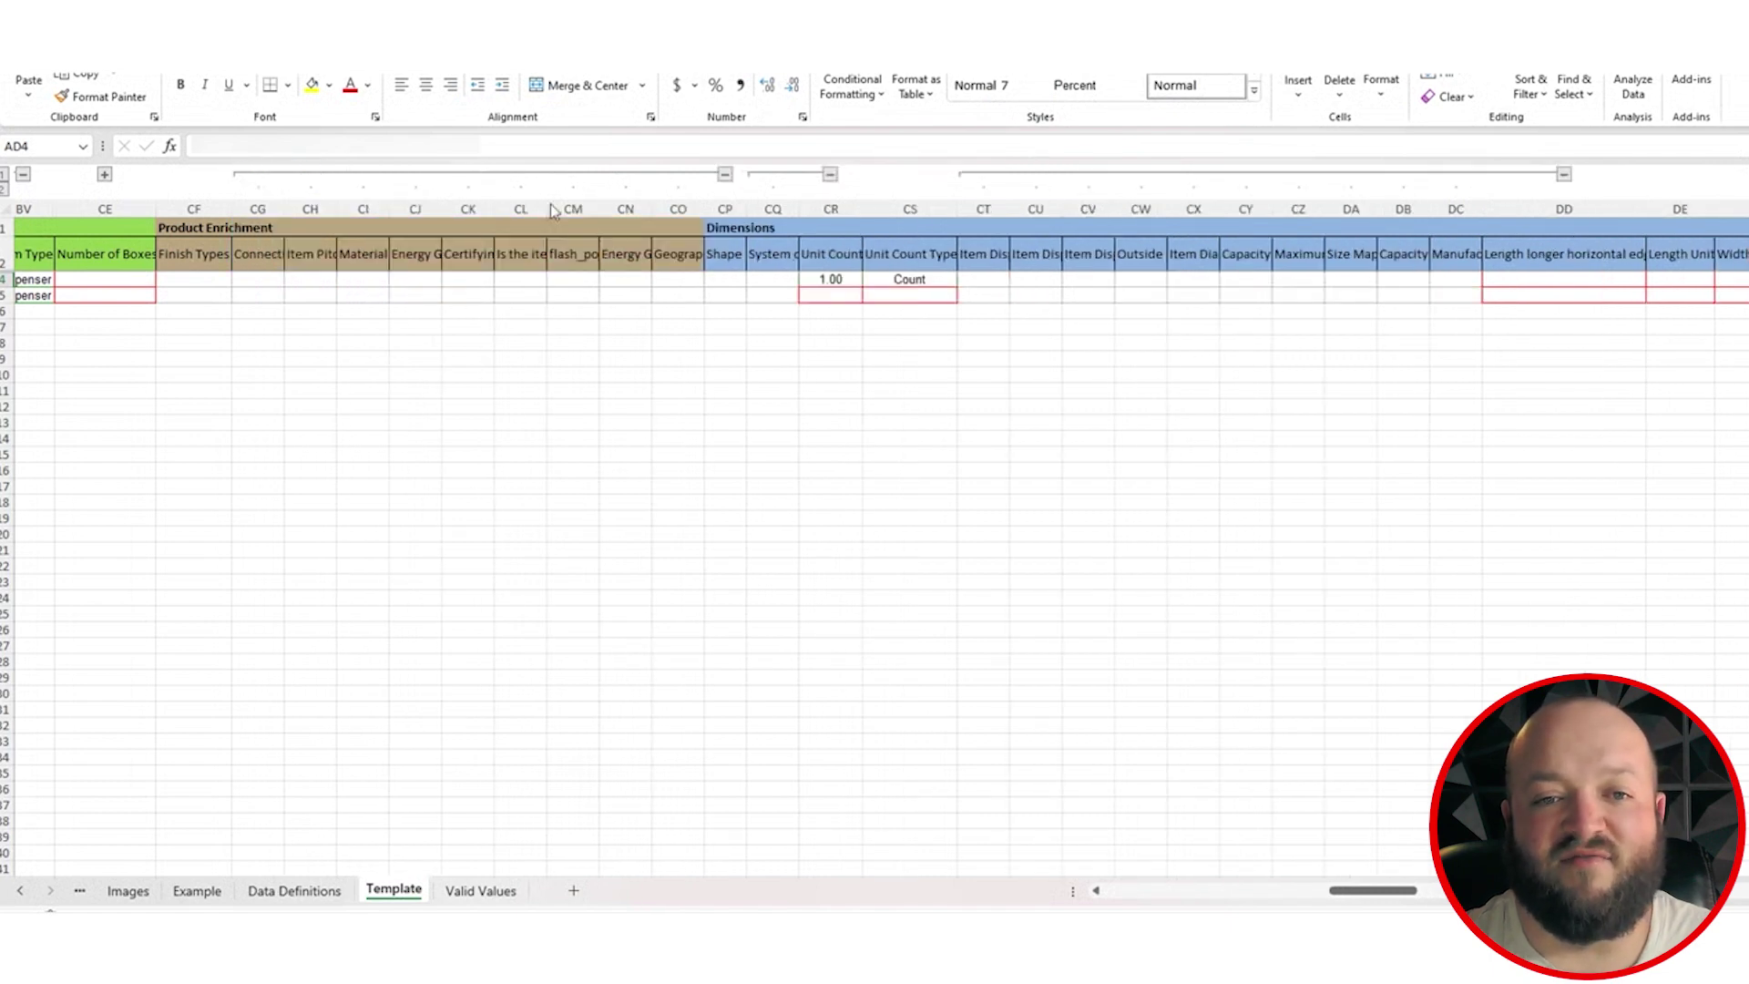
scroll(1458, 375, right, 5)
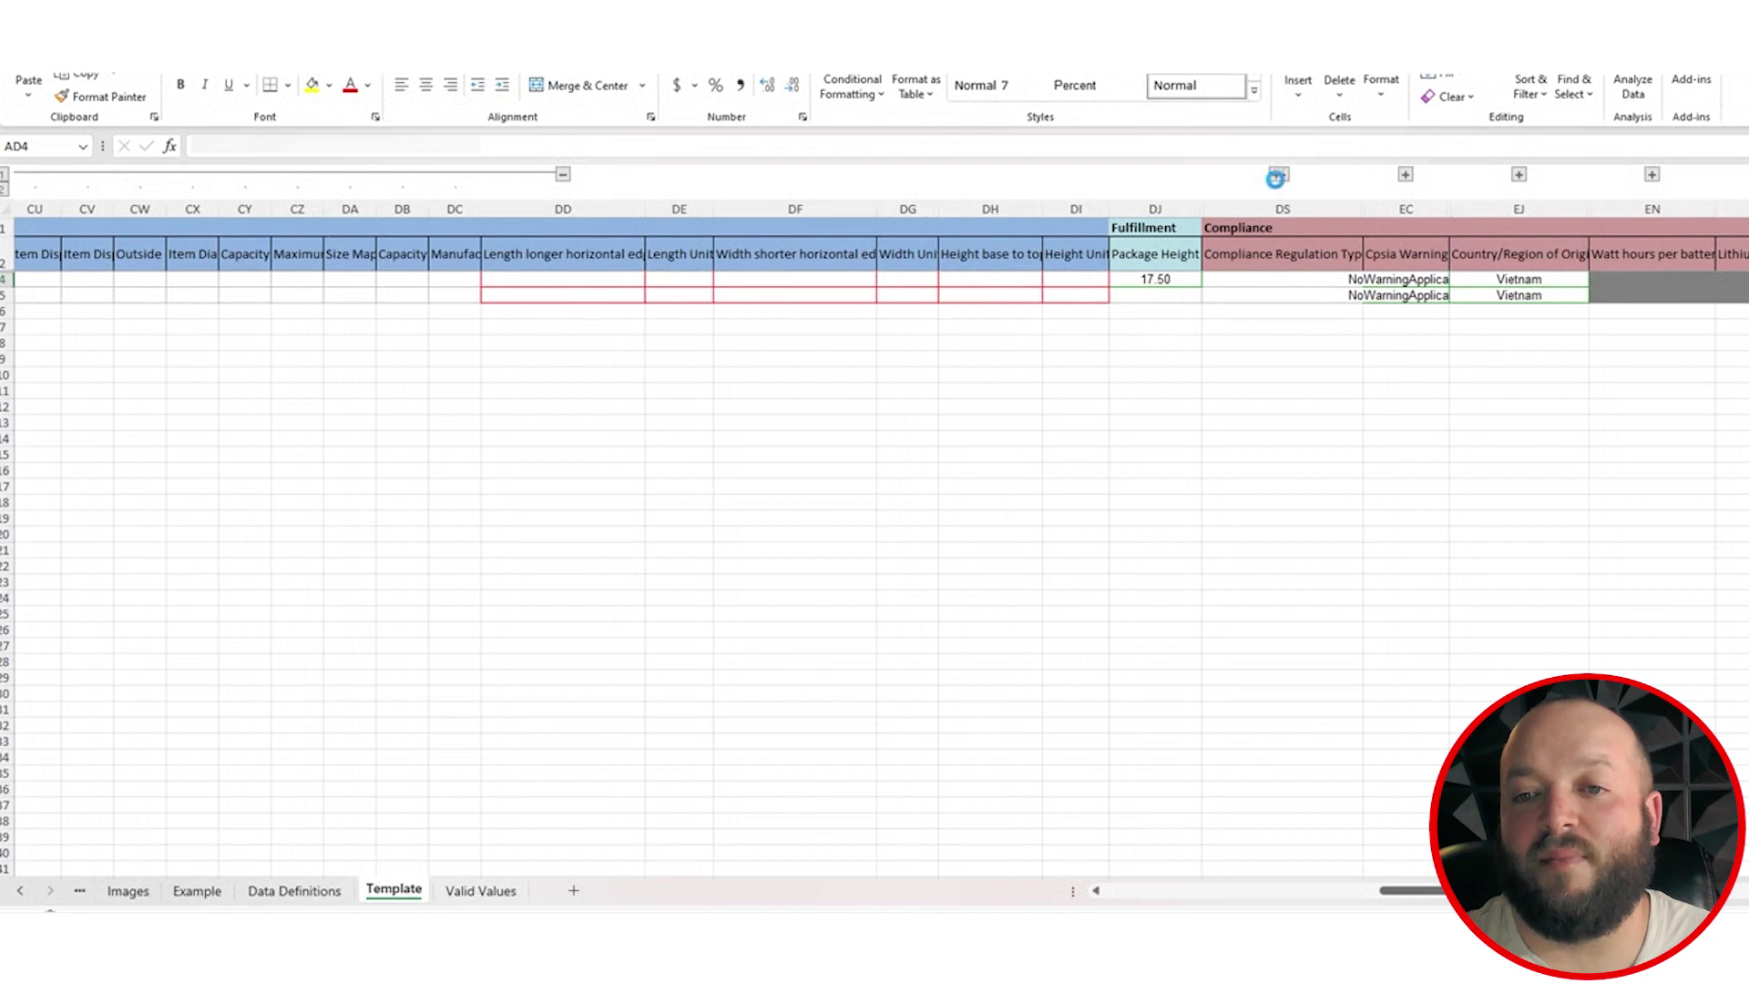
click(1281, 174)
- Check the fulfillment cells DR4–DR5, viewing AMAZON_NA/DEFAULT choices and leaving DR5 as DEFAULT
click(1546, 283)
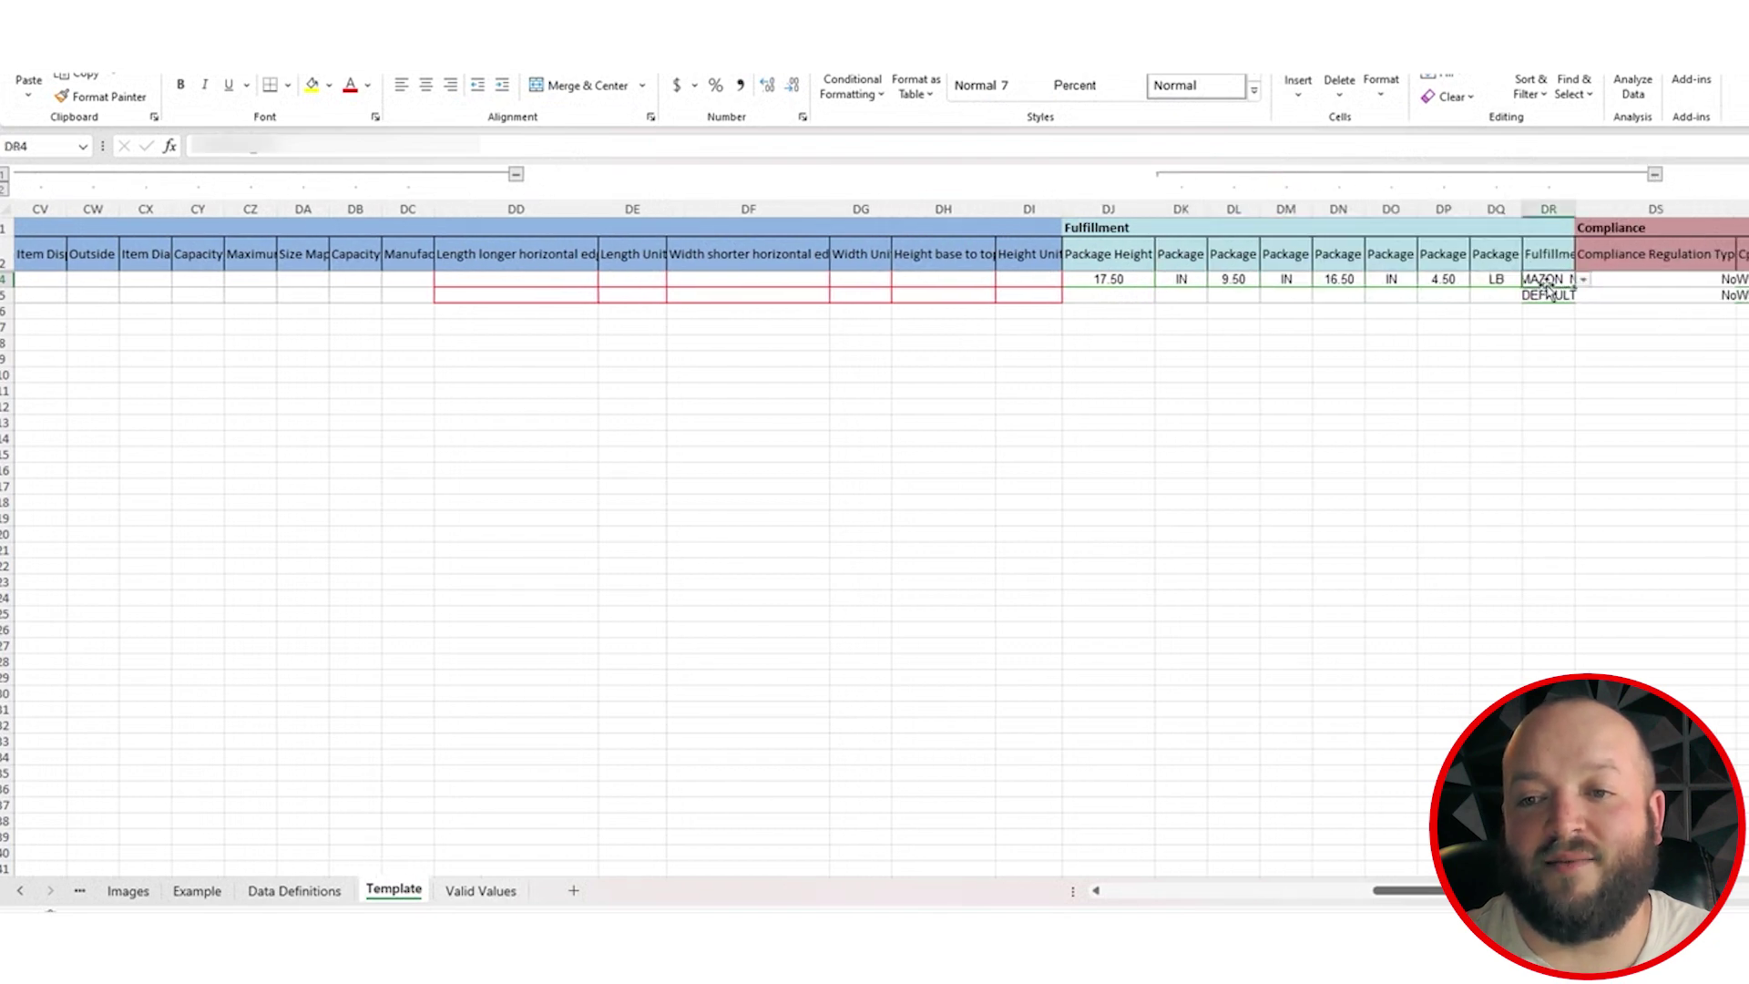
click(1542, 294)
key(Return)
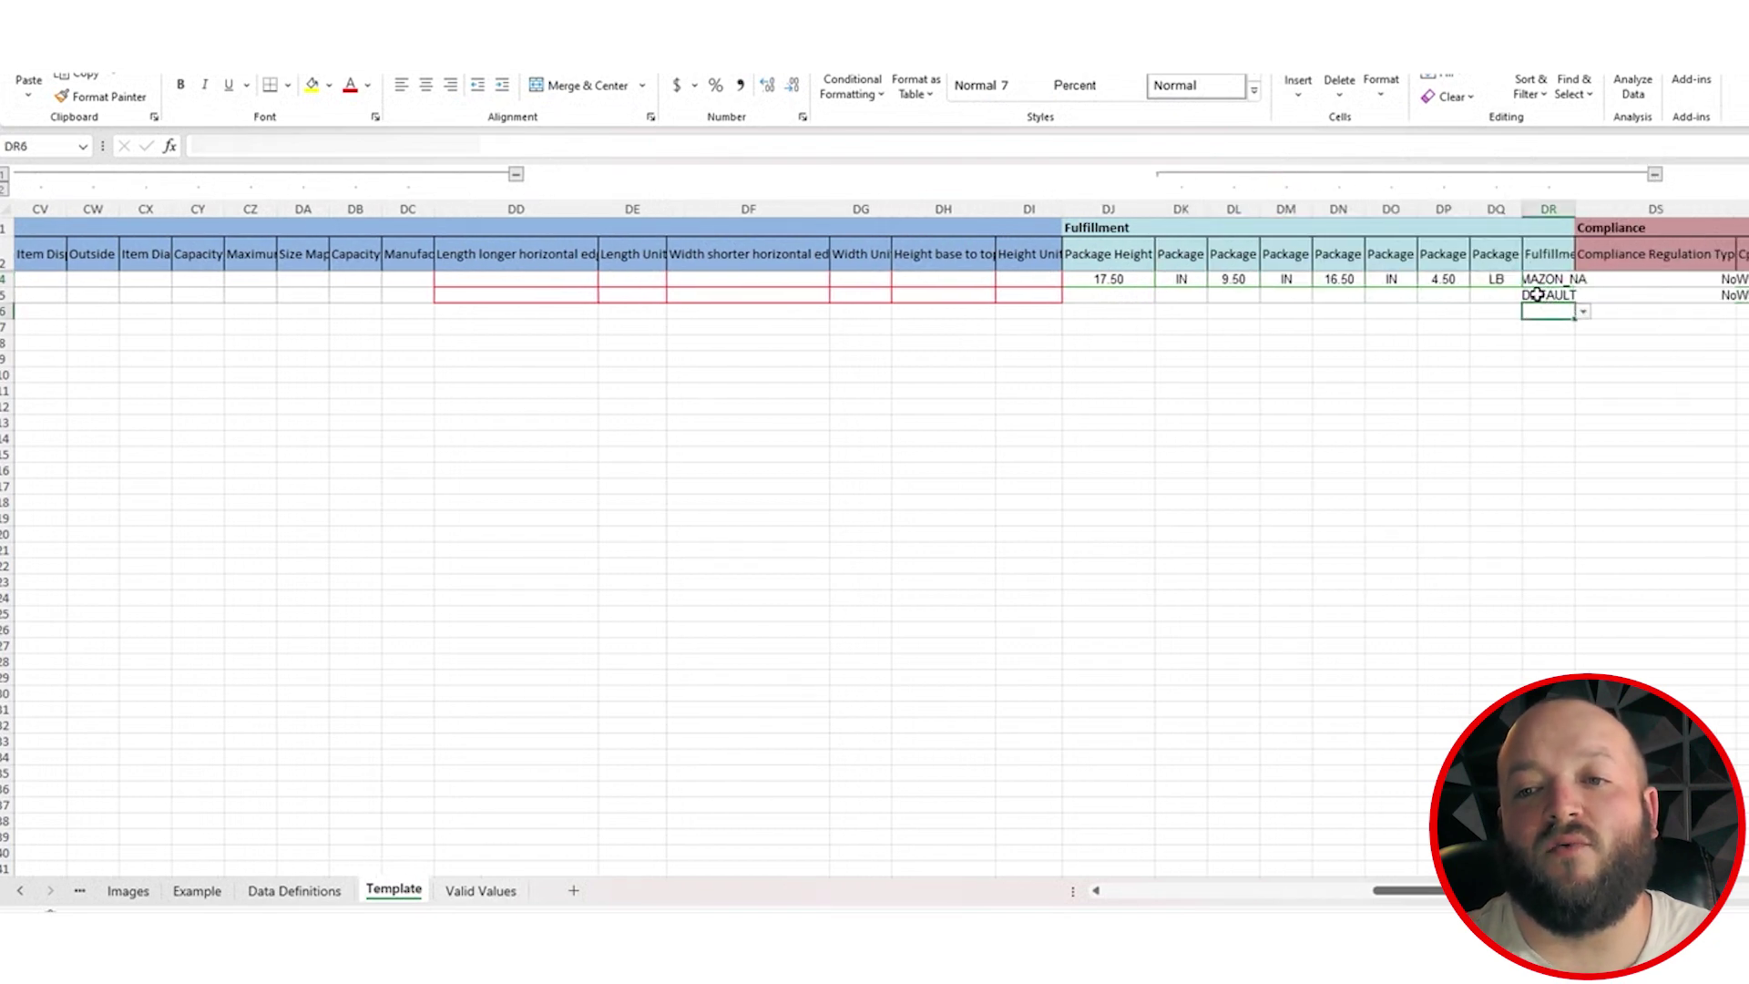
click(1536, 294)
click(1585, 297)
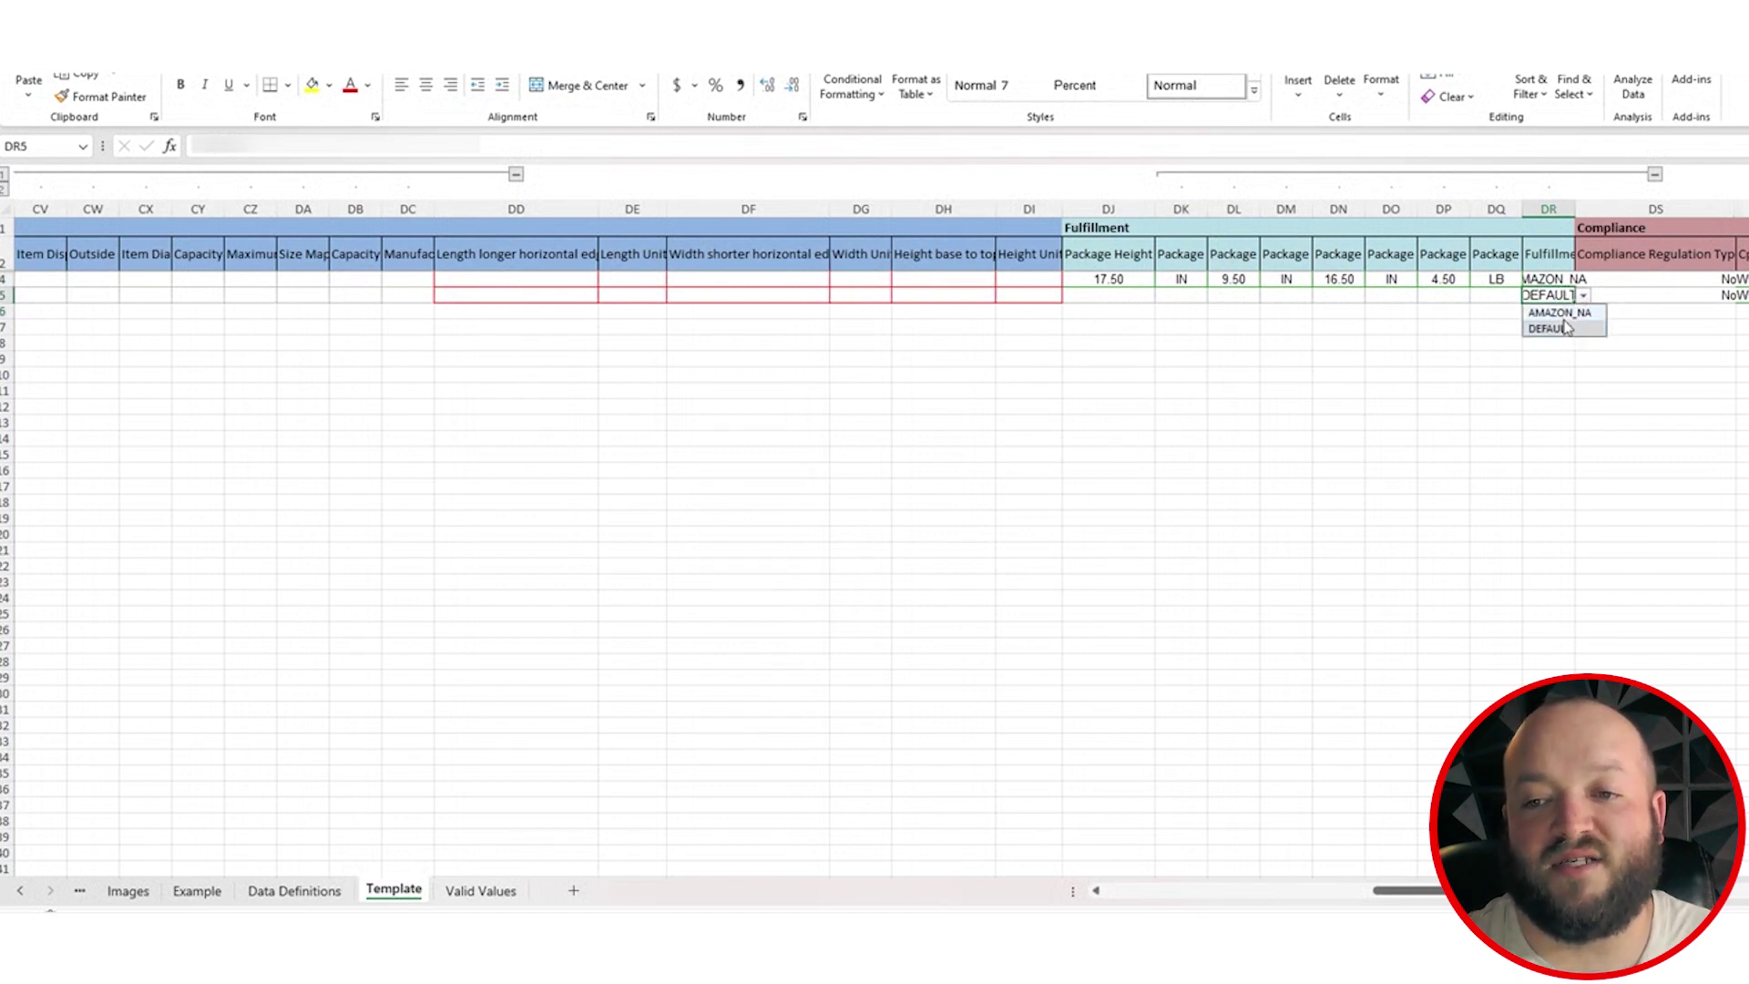
click(1561, 443)
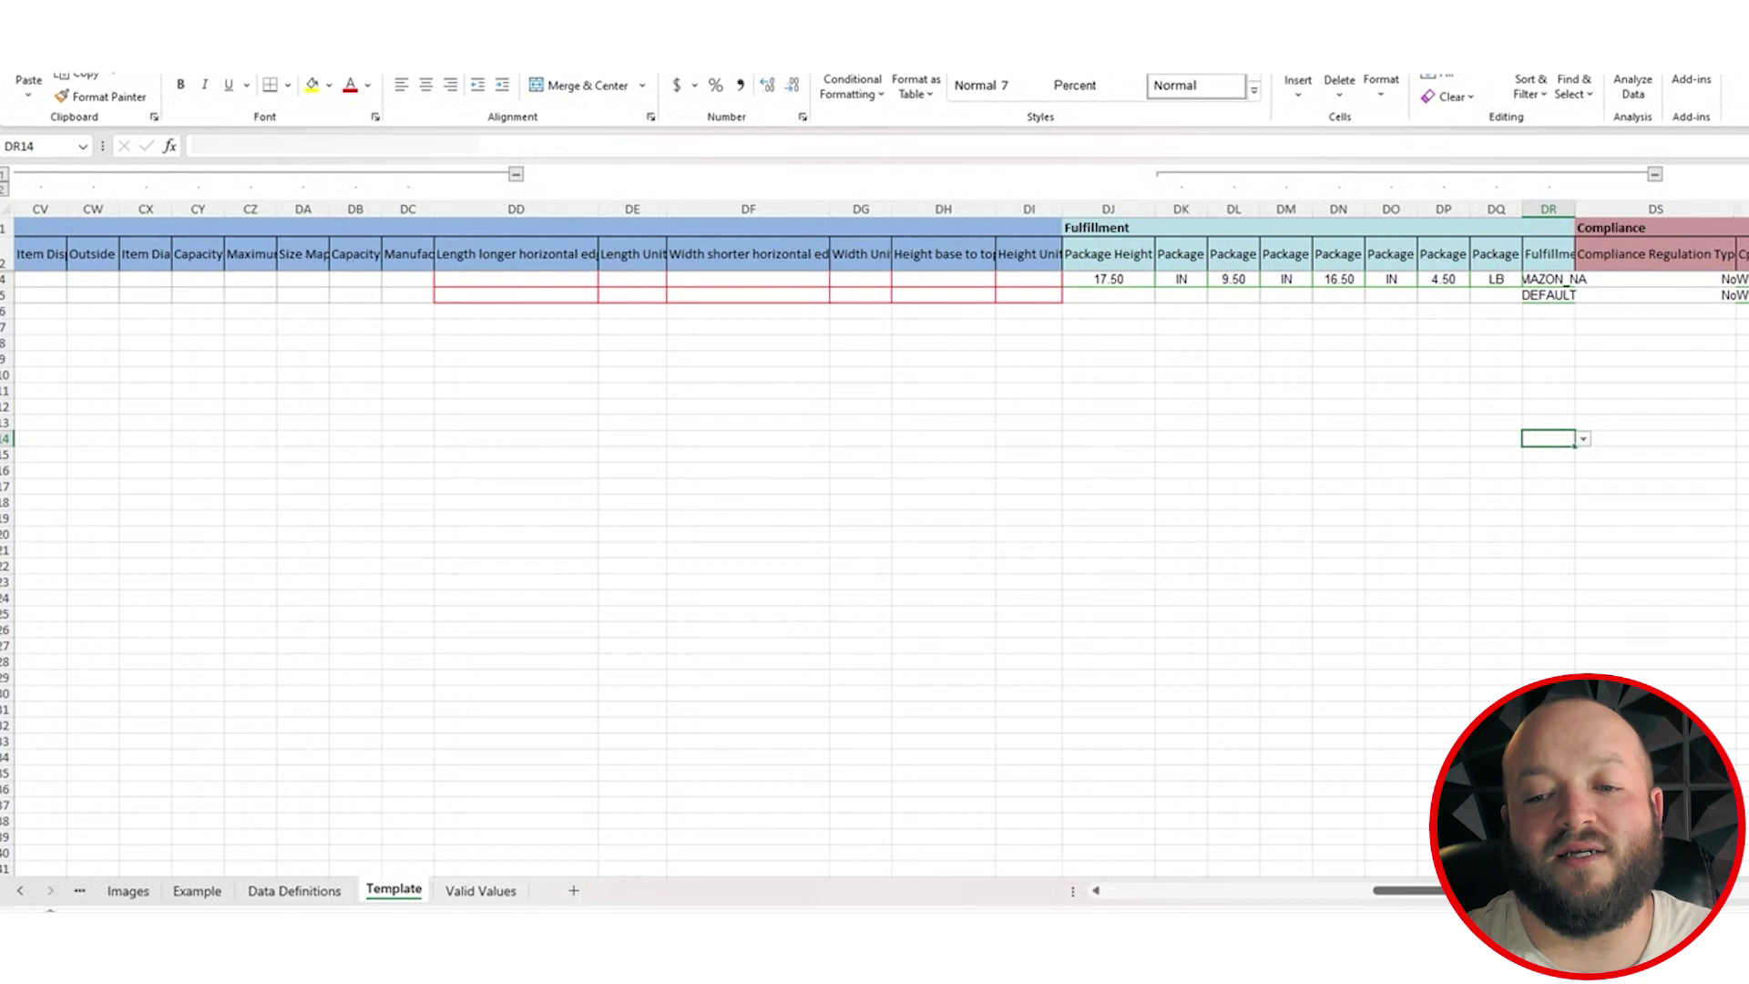
- Expand the hidden Compliance columns DT–EB and the fabric columns ED–EI
scroll(880, 519, right, 10)
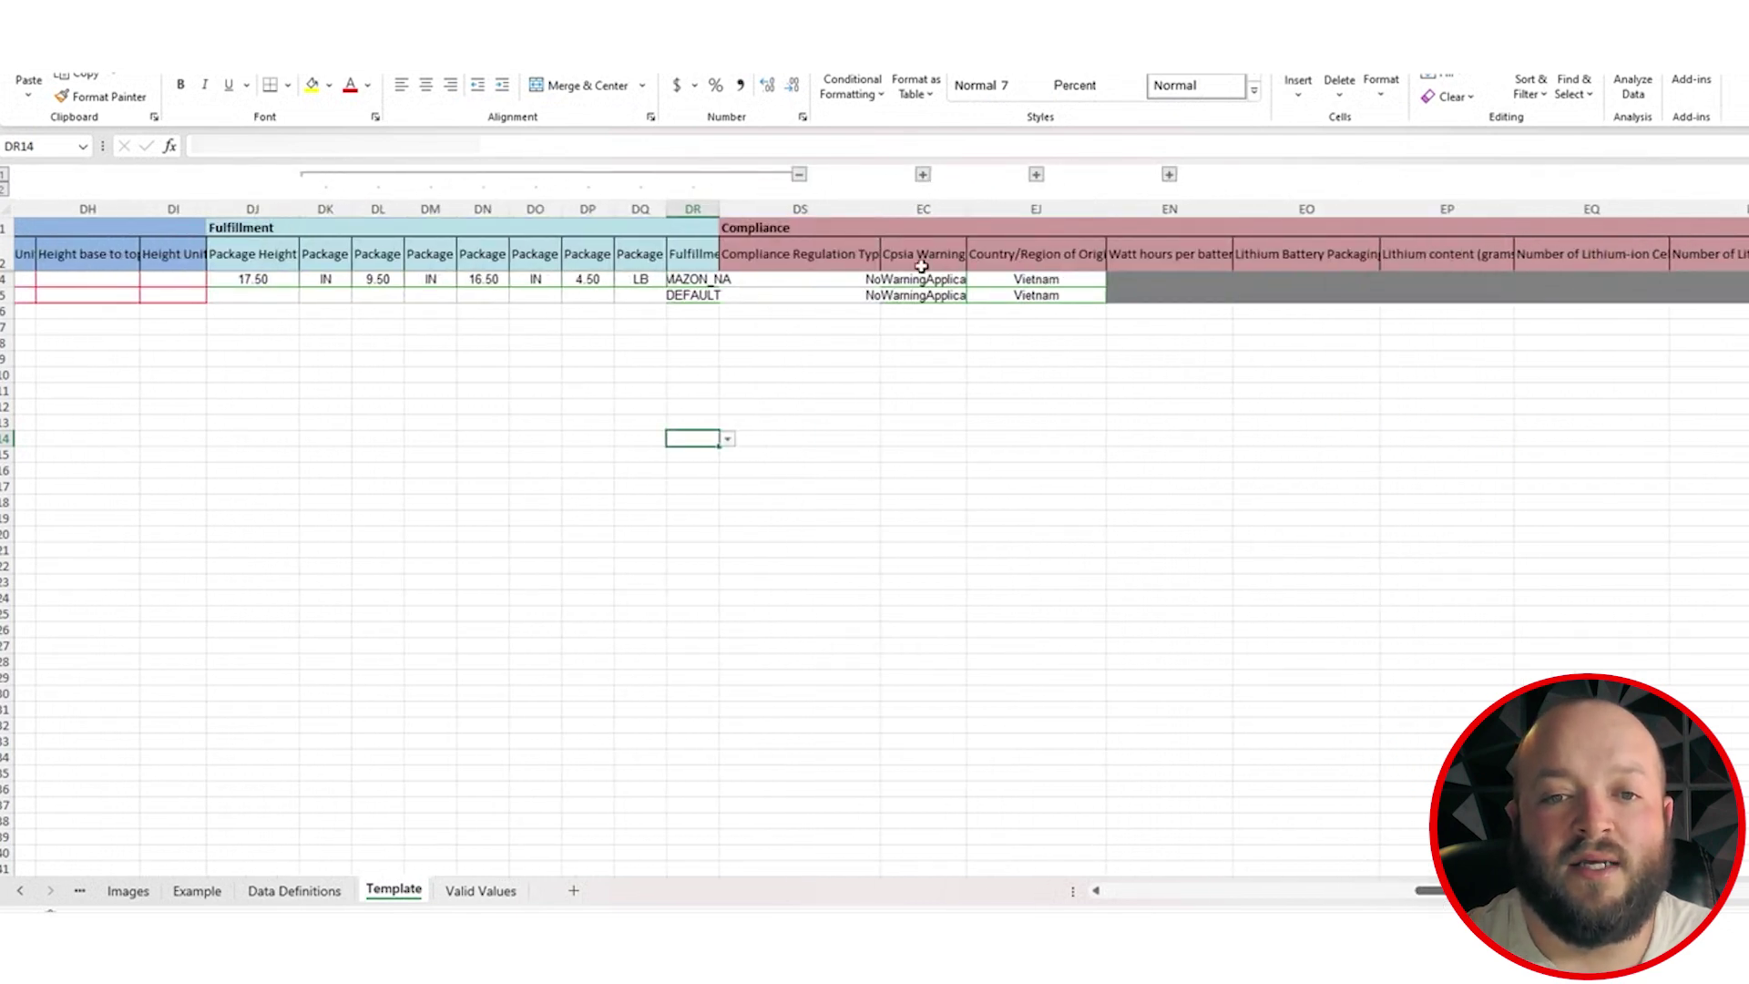
click(923, 174)
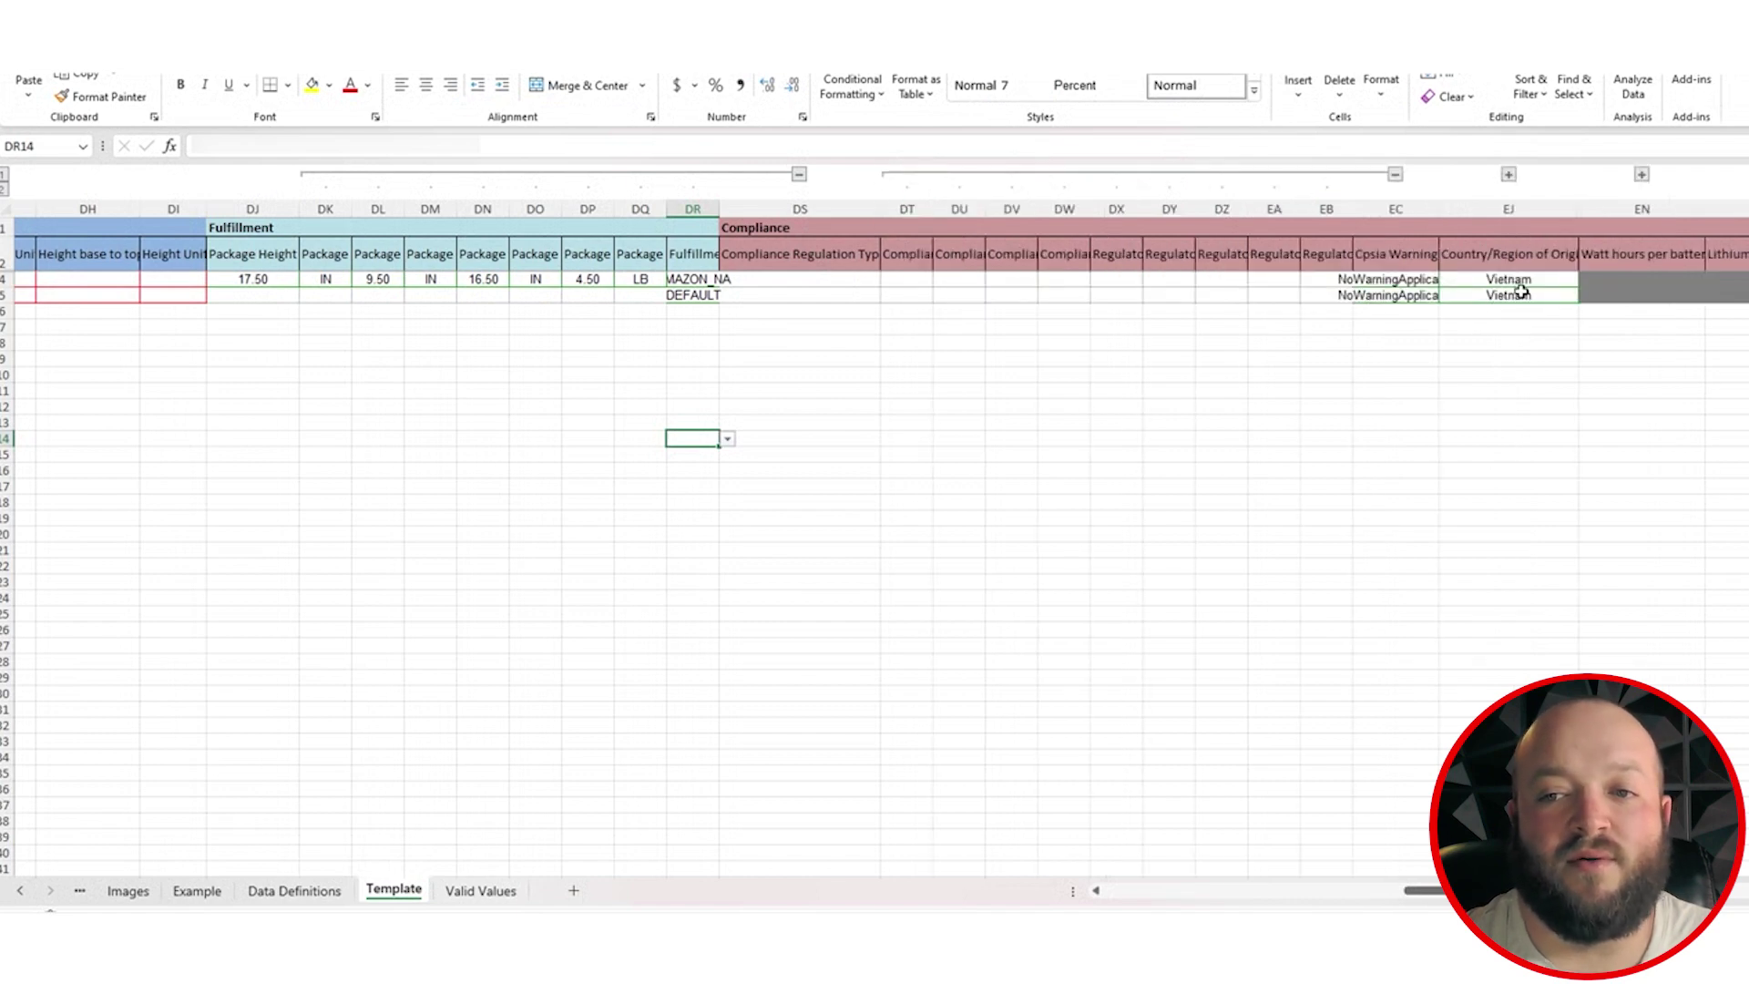
click(1508, 174)
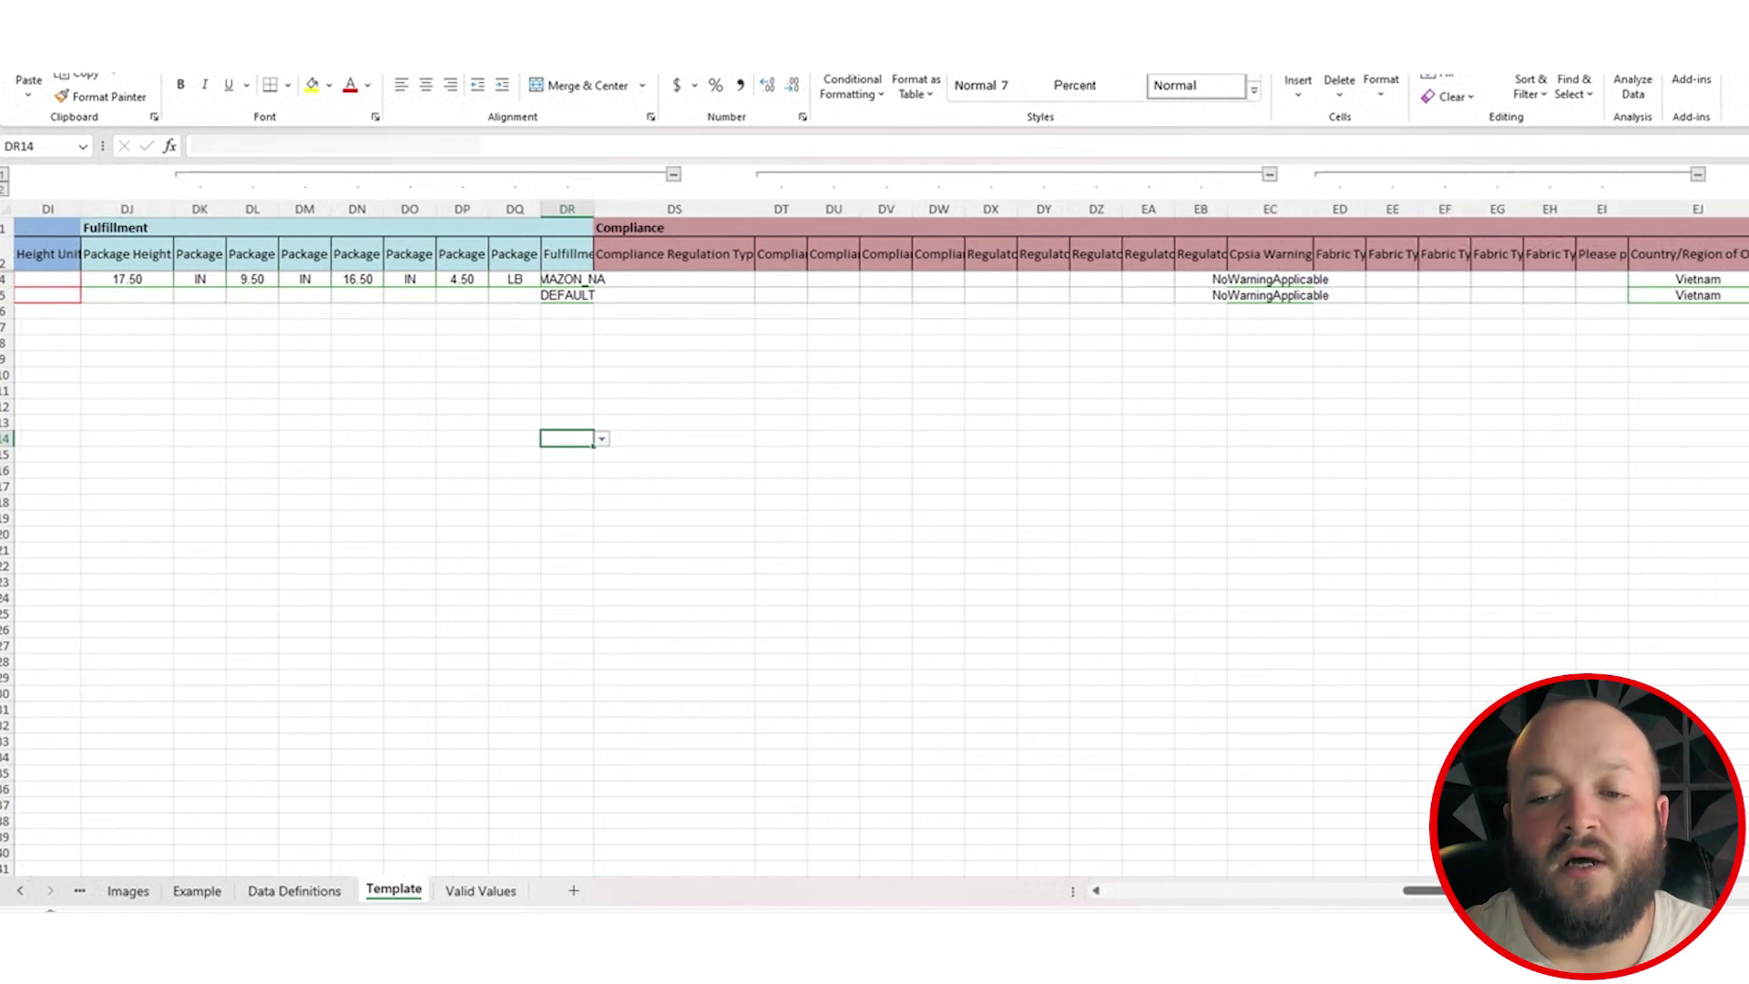
- Expand hidden columns EK–EM and EX, then continue right toward the Offer columns
scroll(874, 510, right, 8)
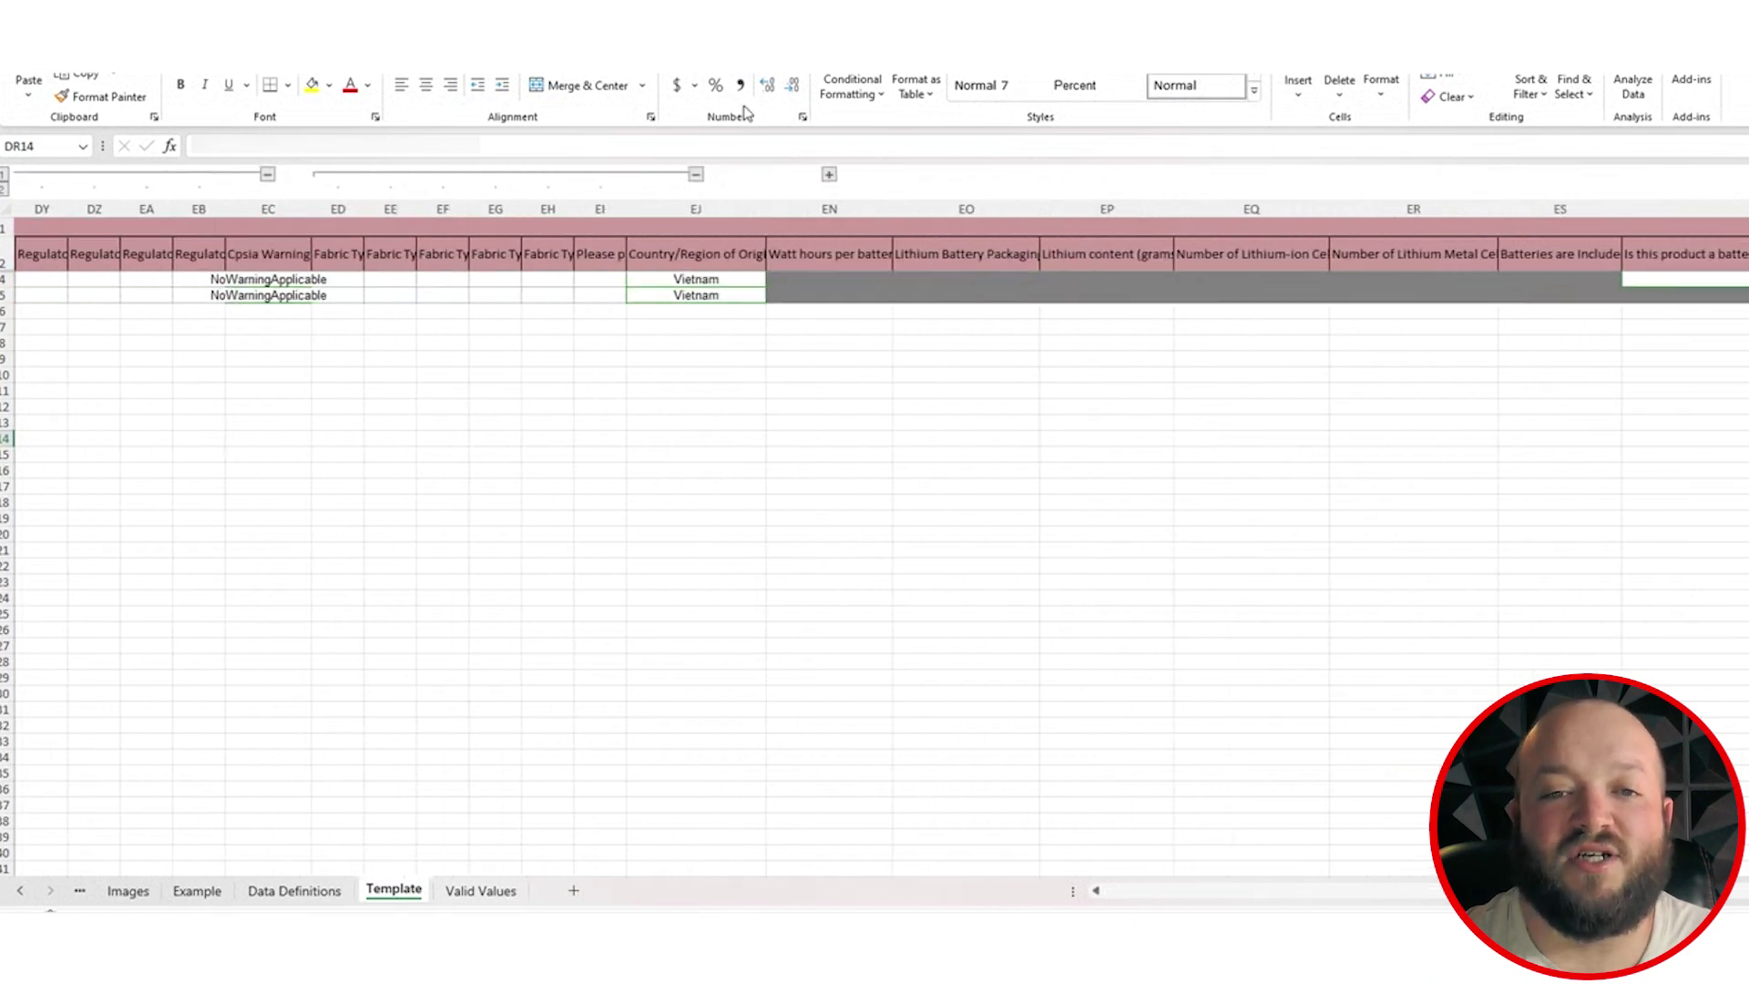
click(829, 175)
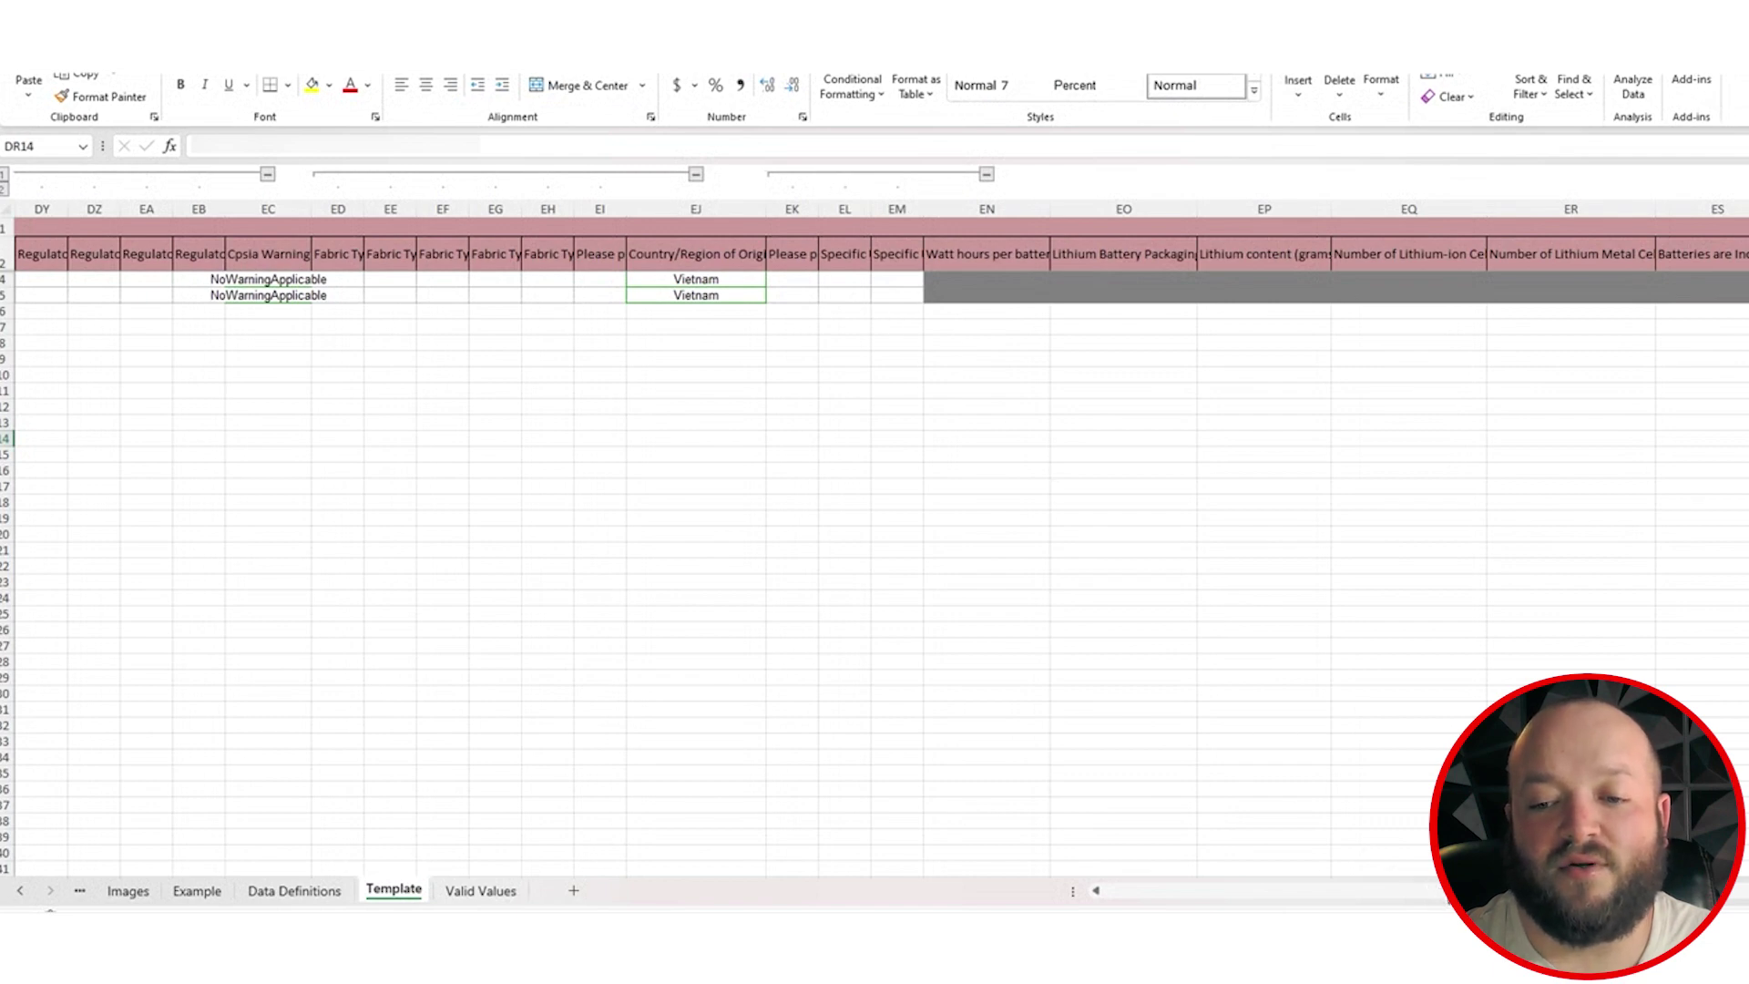
scroll(1427, 874, right, 5)
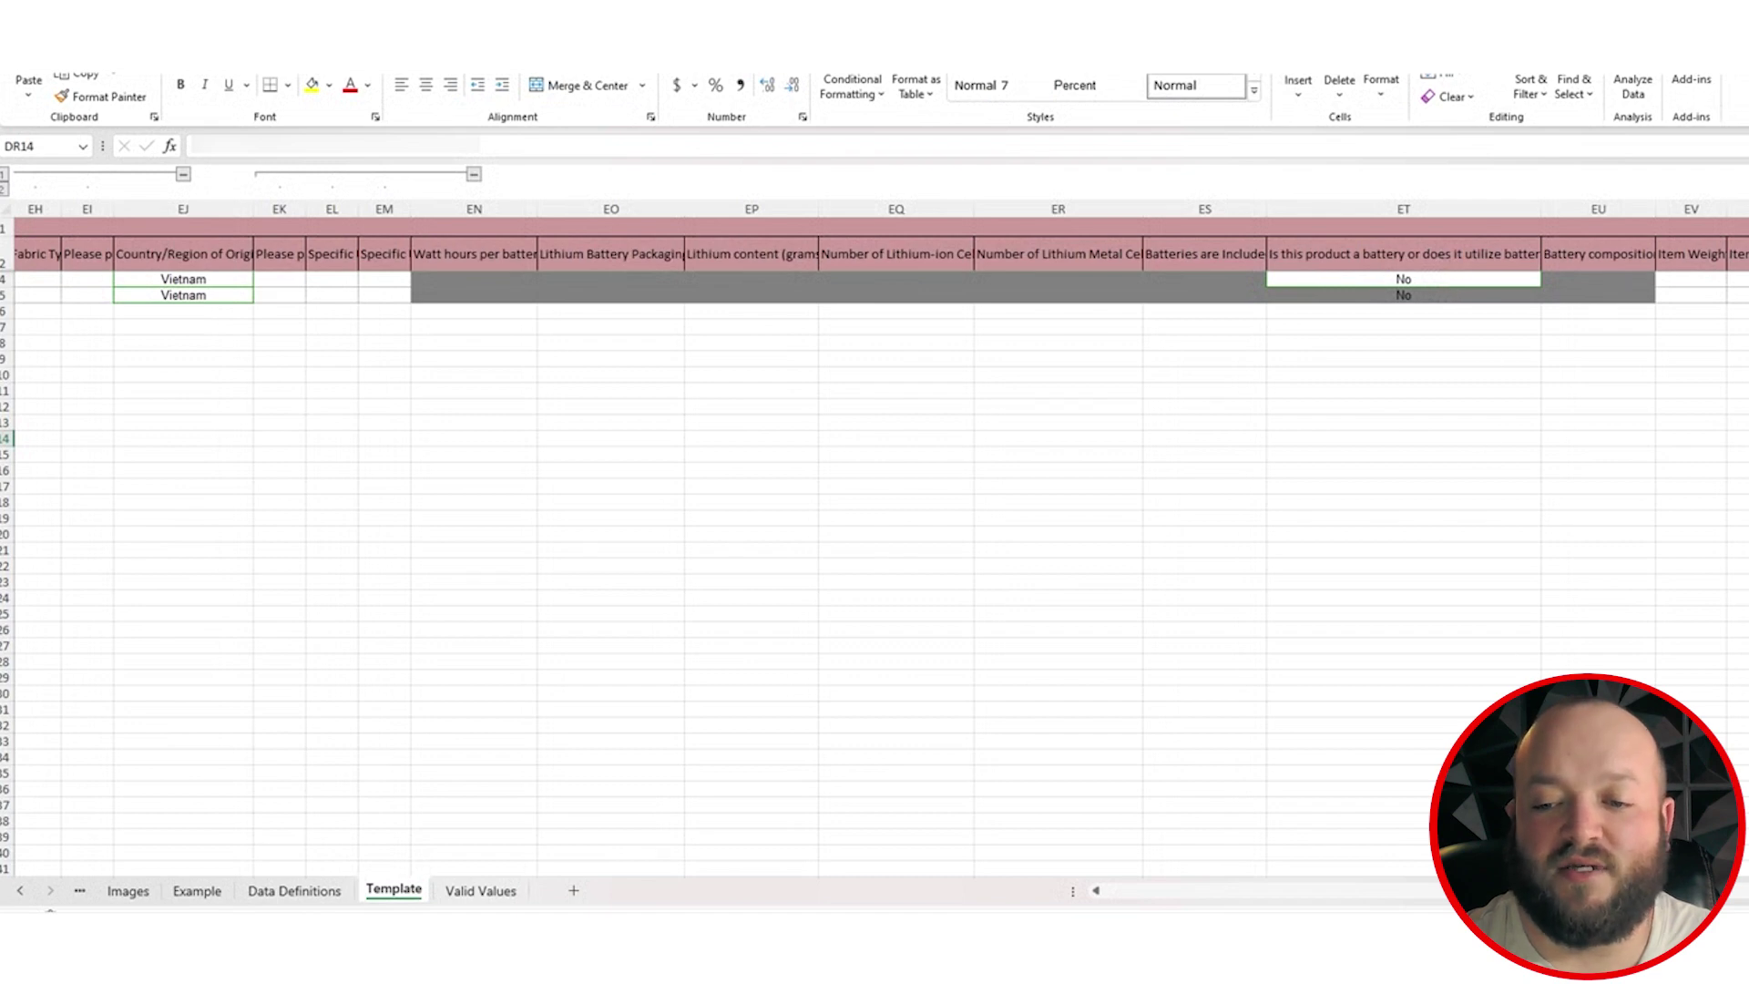
scroll(881, 392, right, 5)
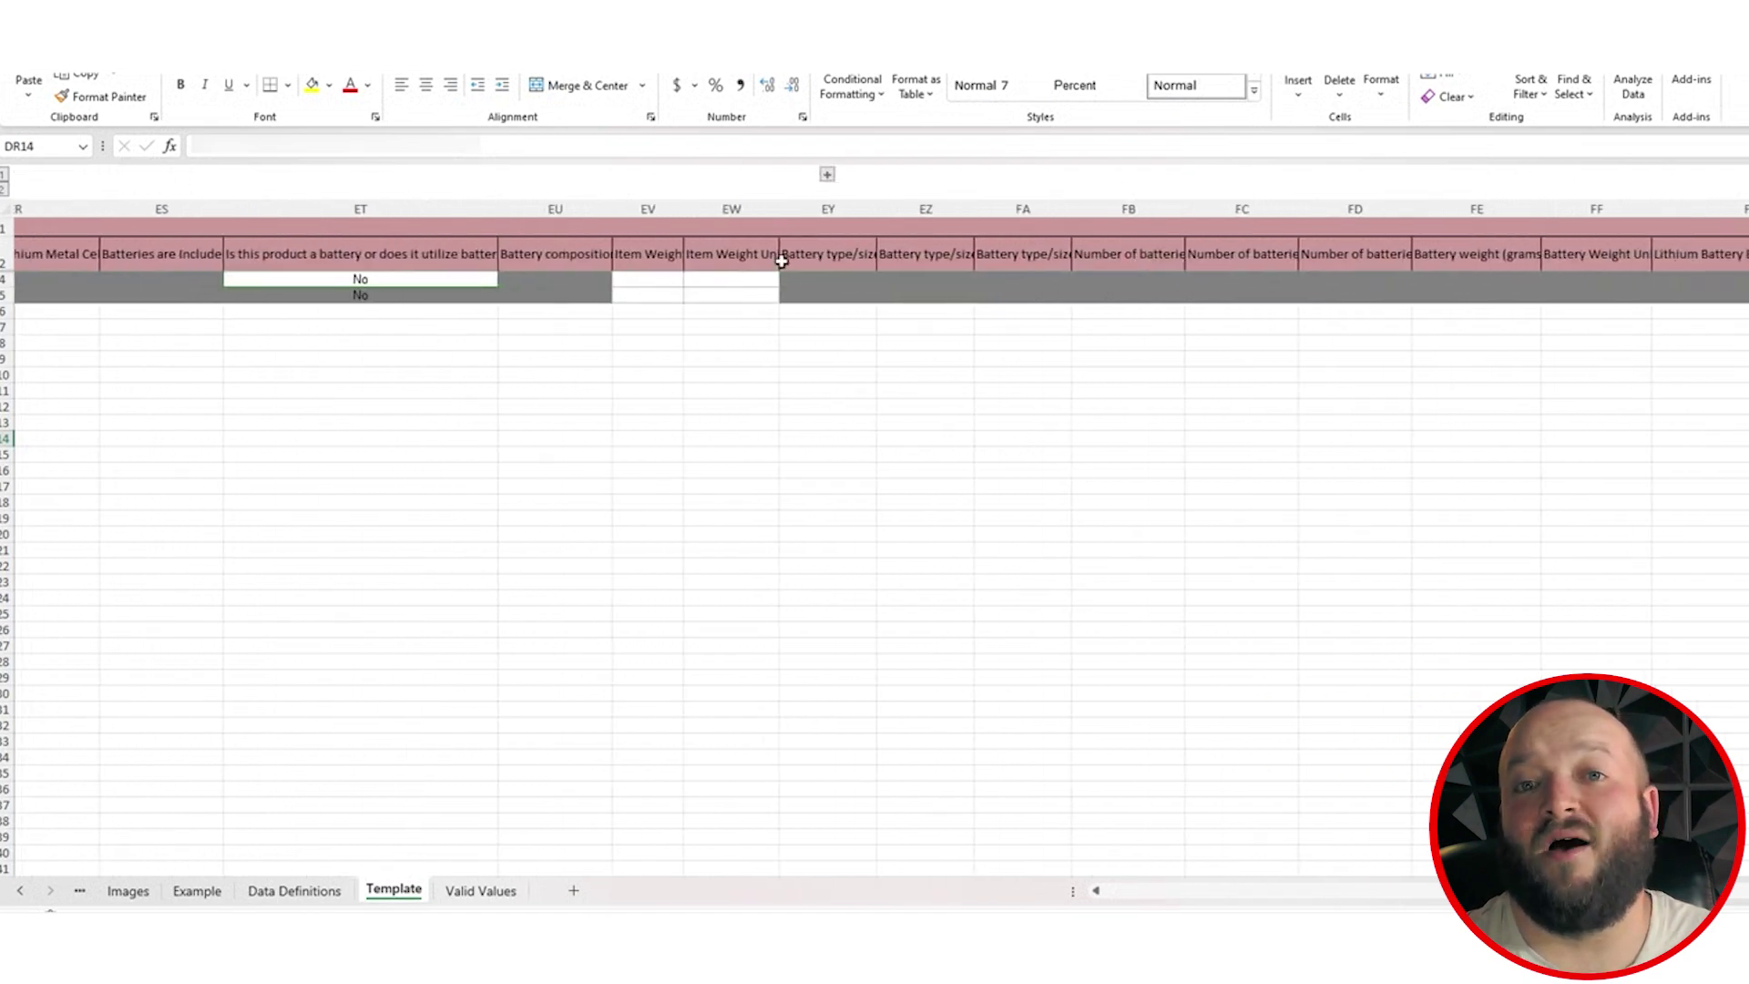
click(827, 174)
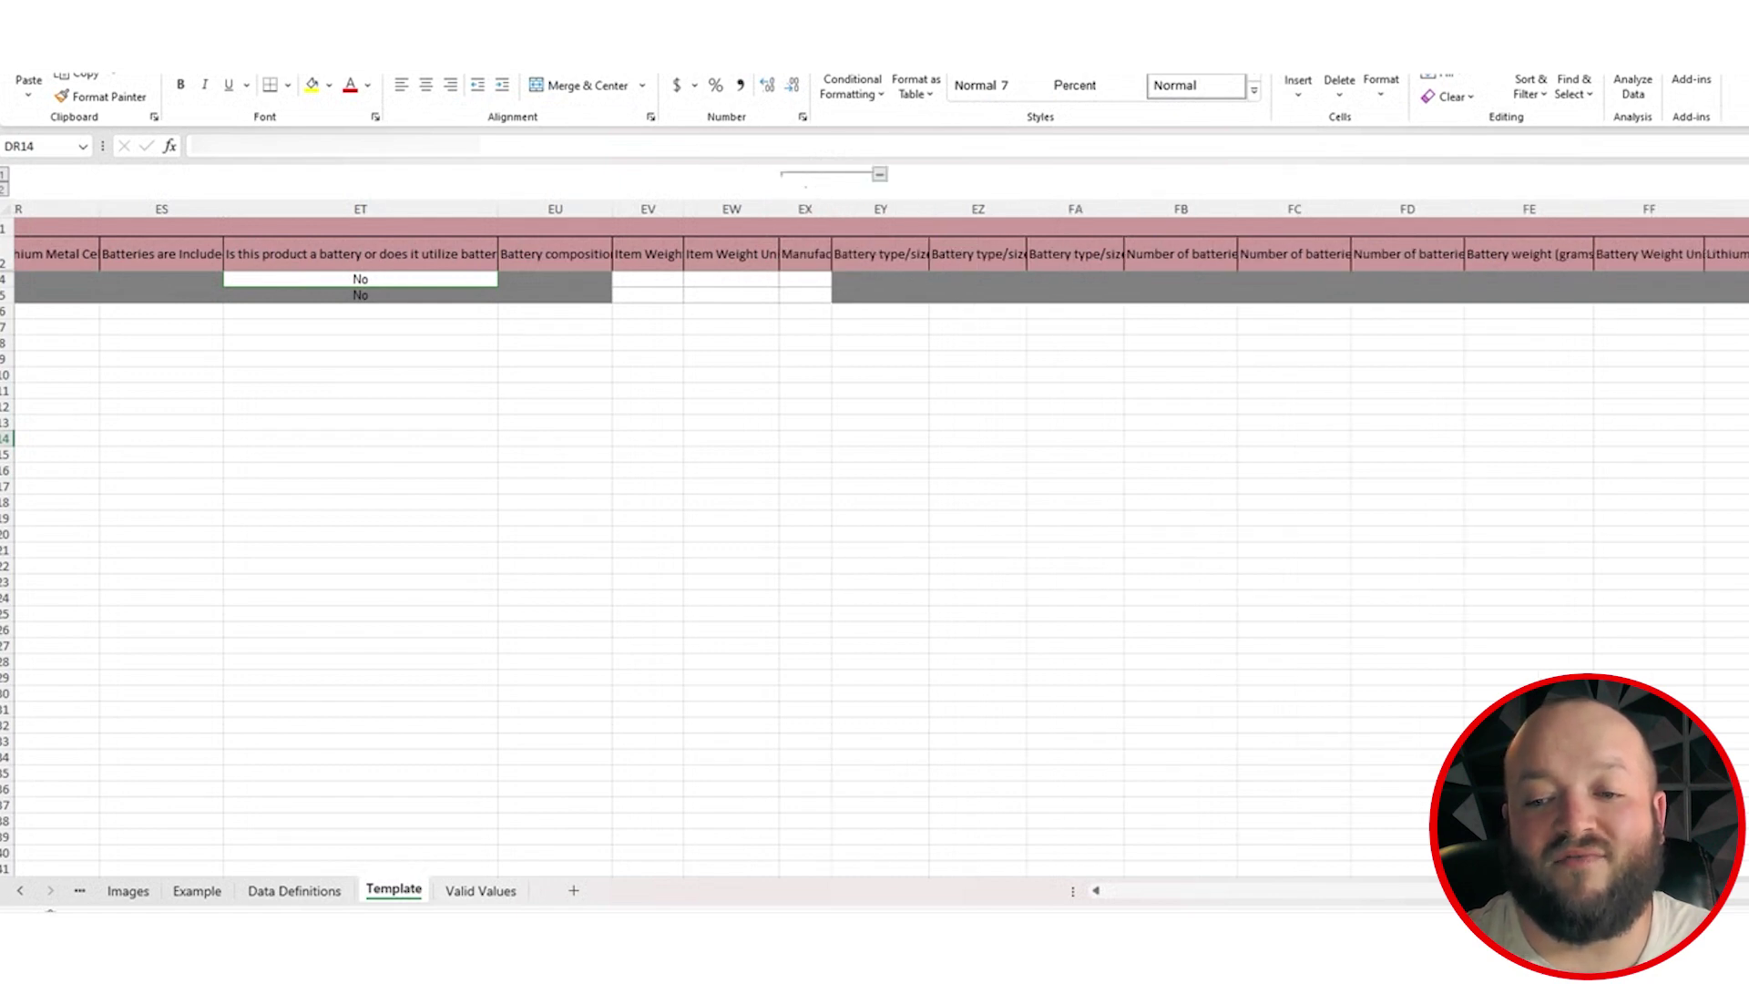
scroll(874, 528, right, 5)
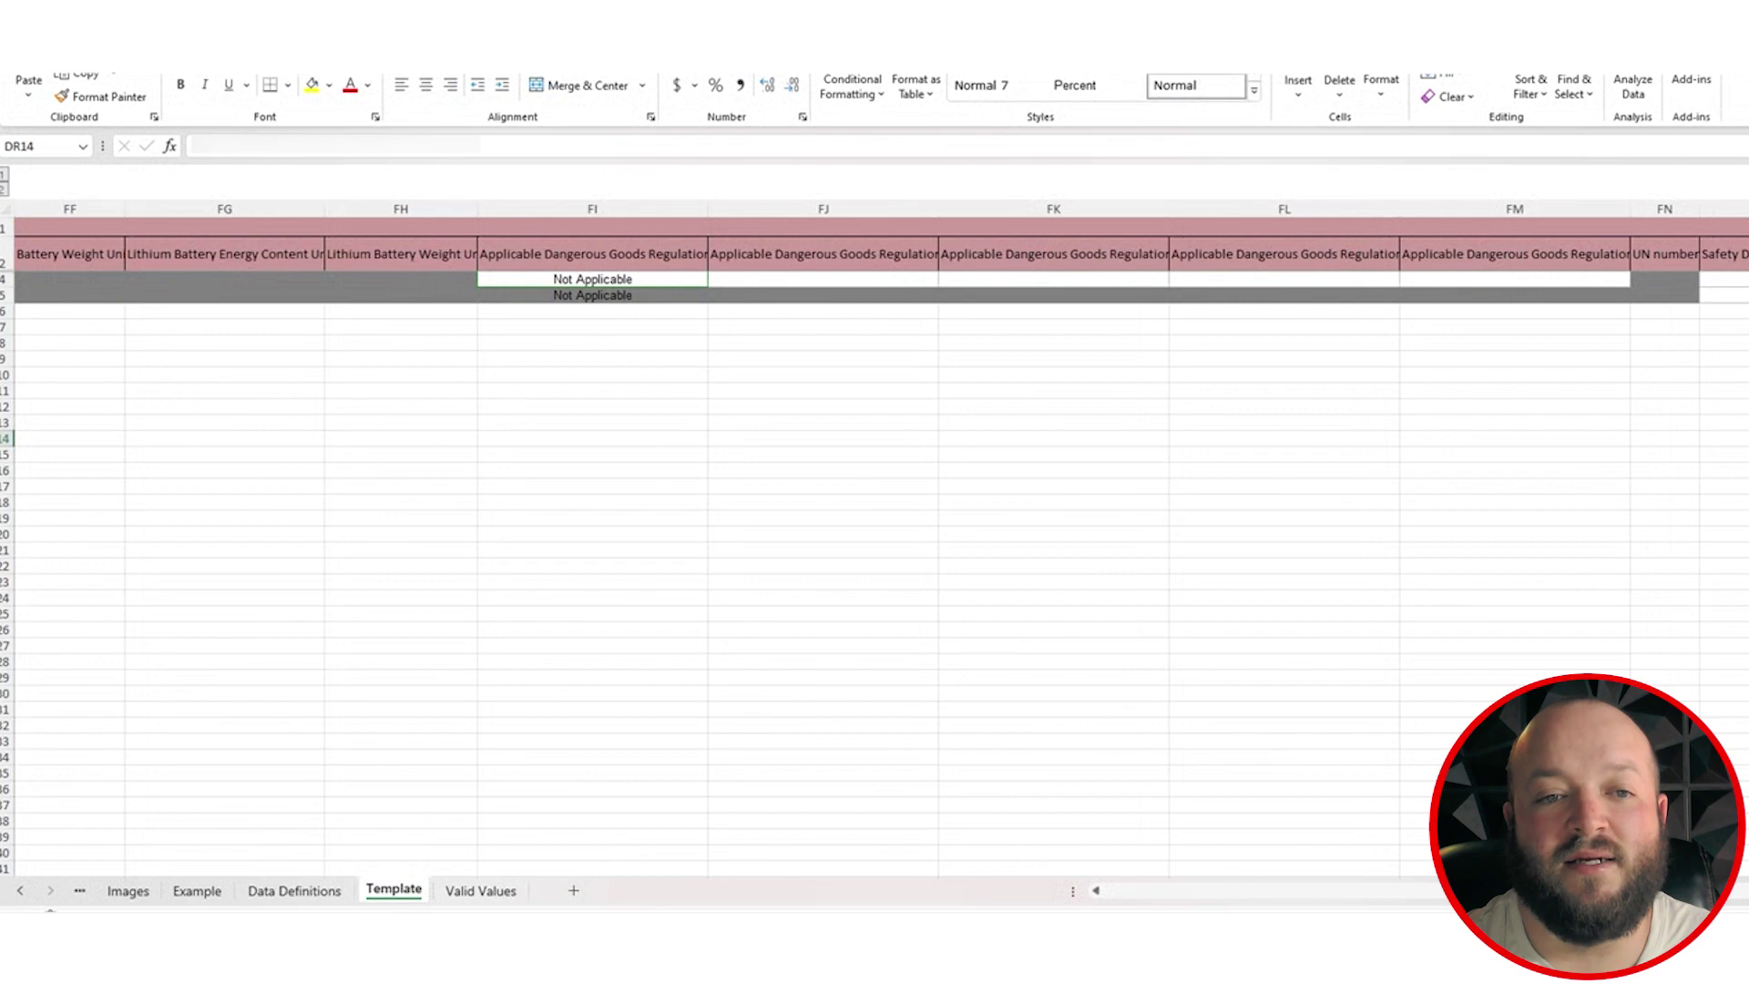
scroll(874, 529, right, 5)
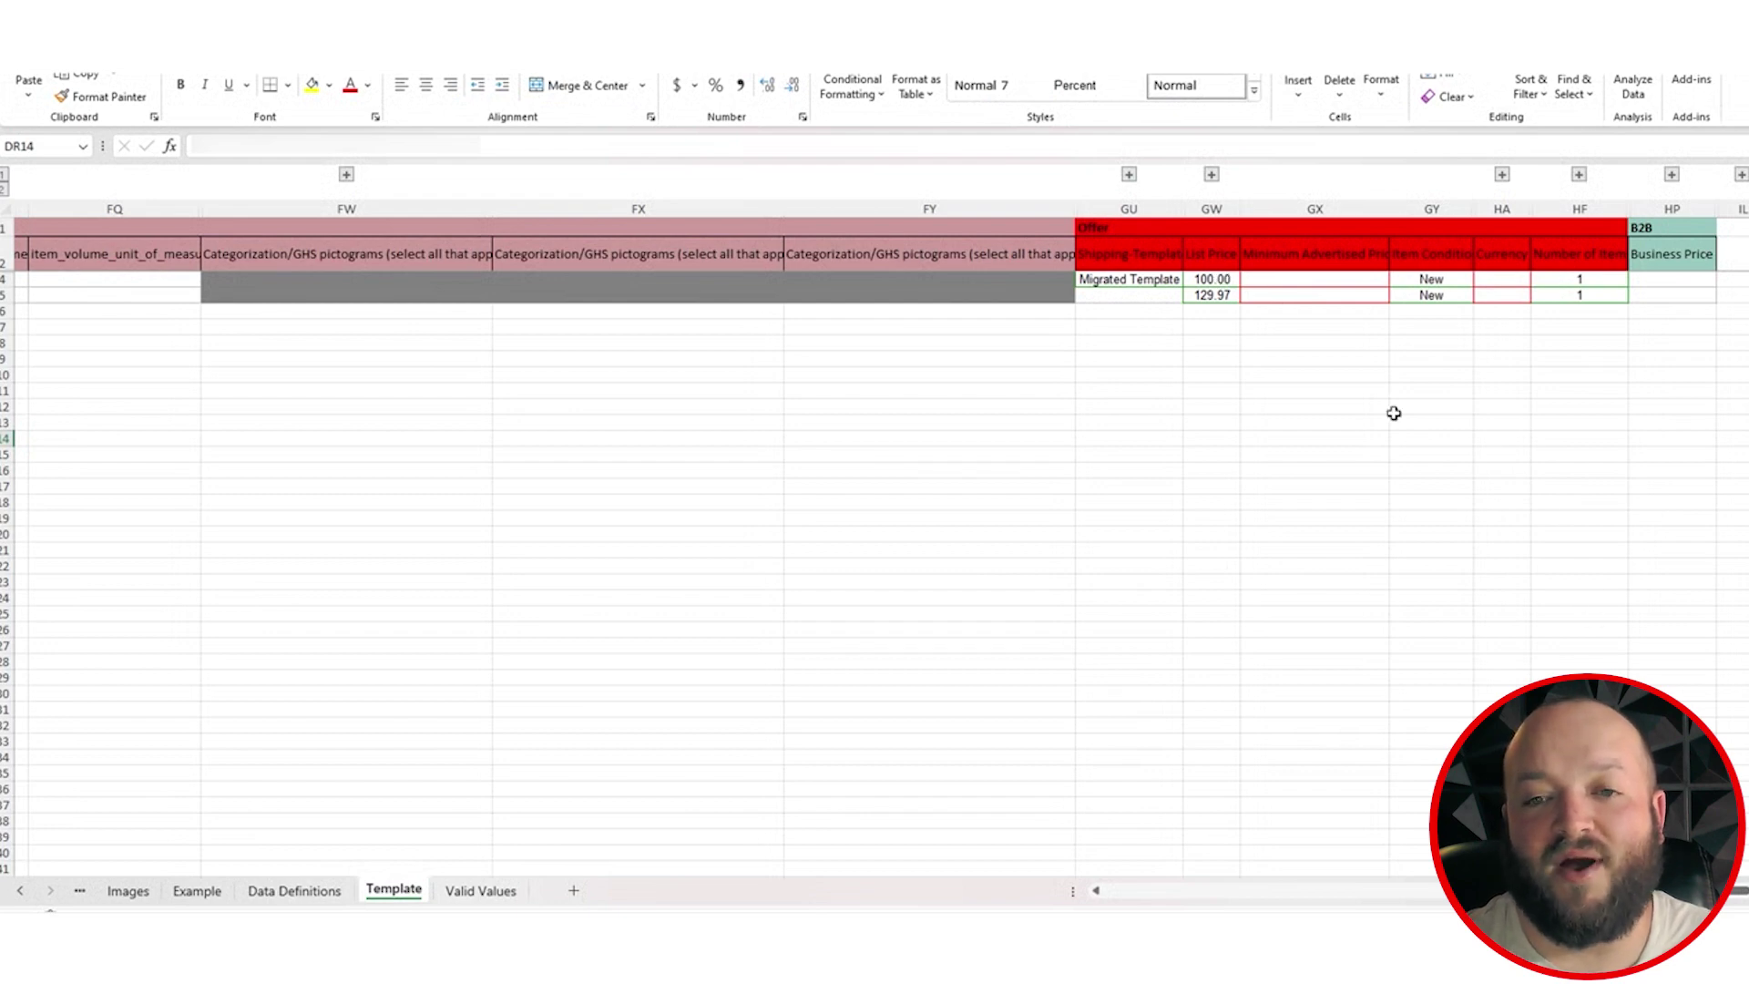
scroll(1261, 827, left, 20)
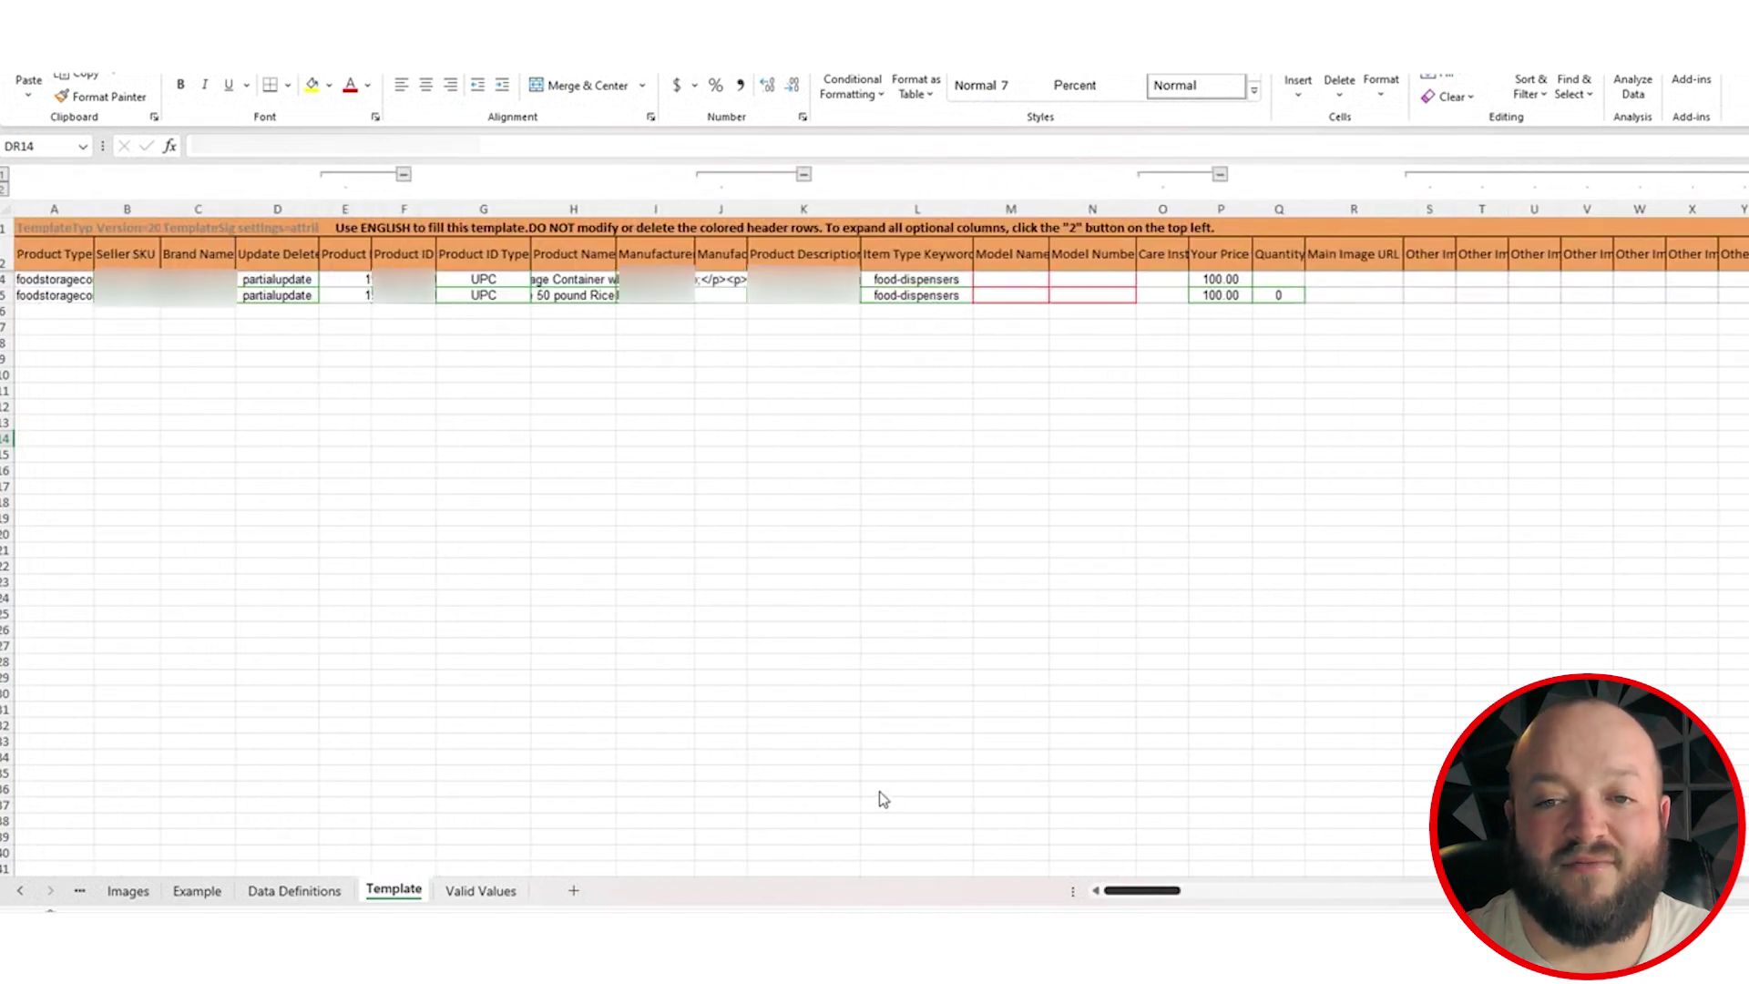
click(1229, 279)
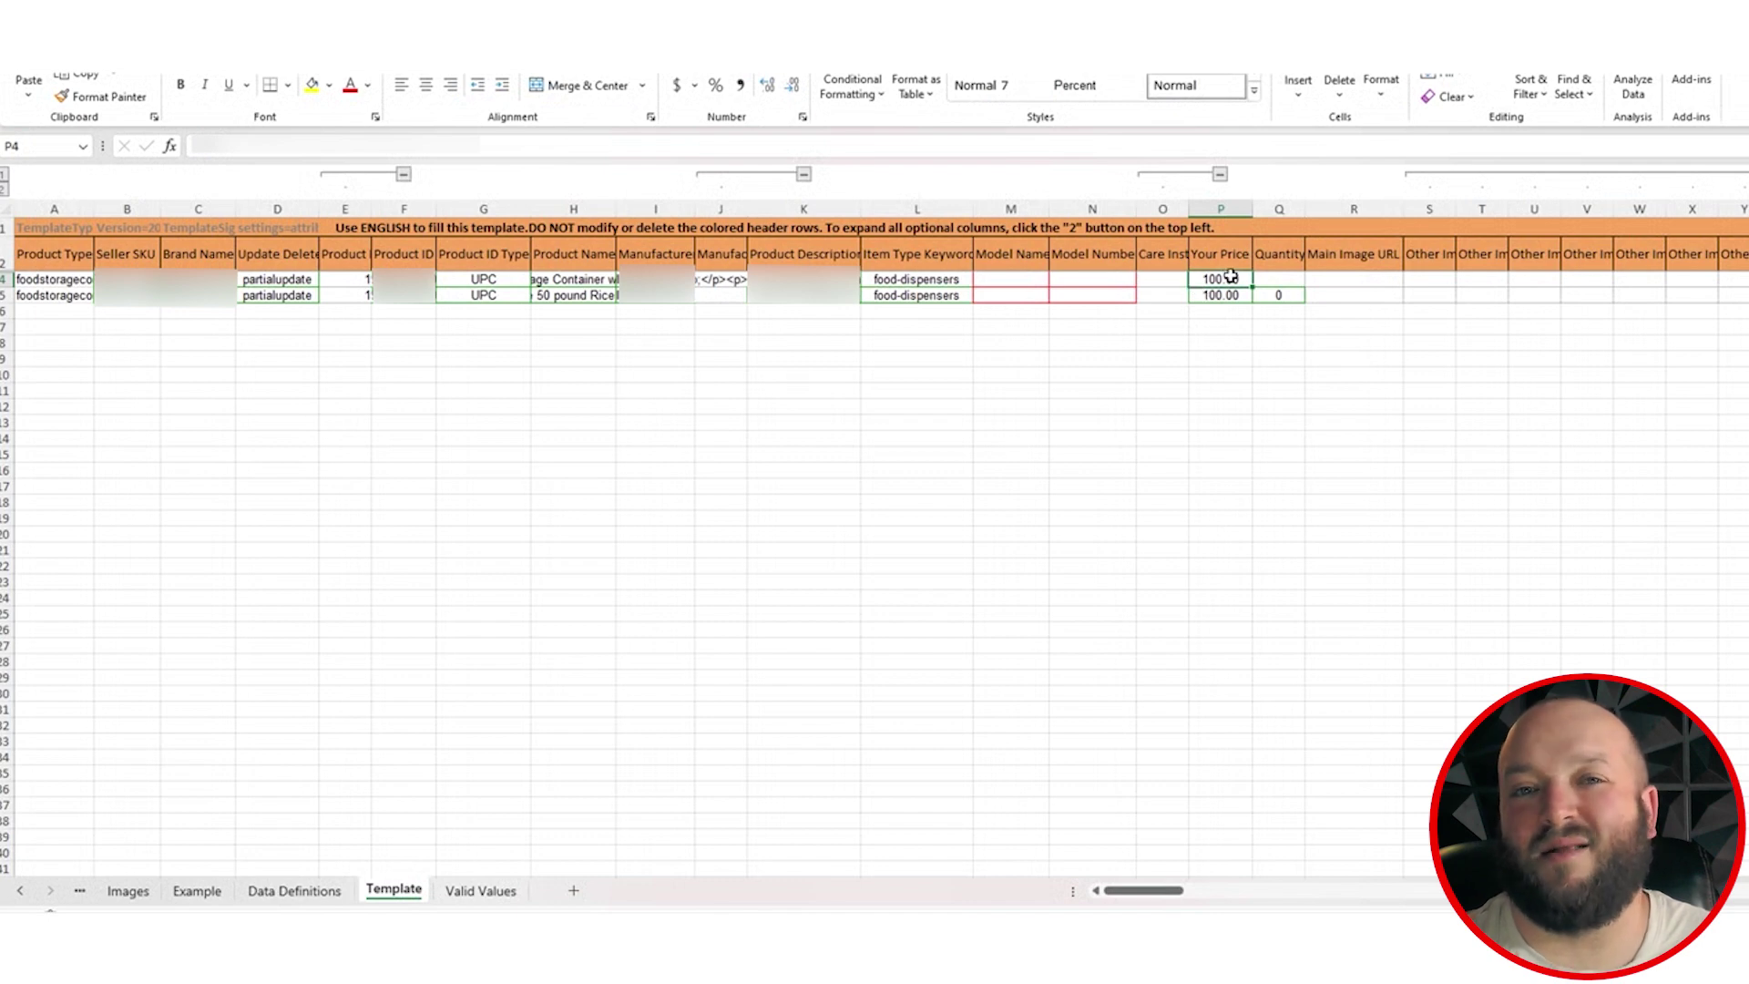
click(1283, 296)
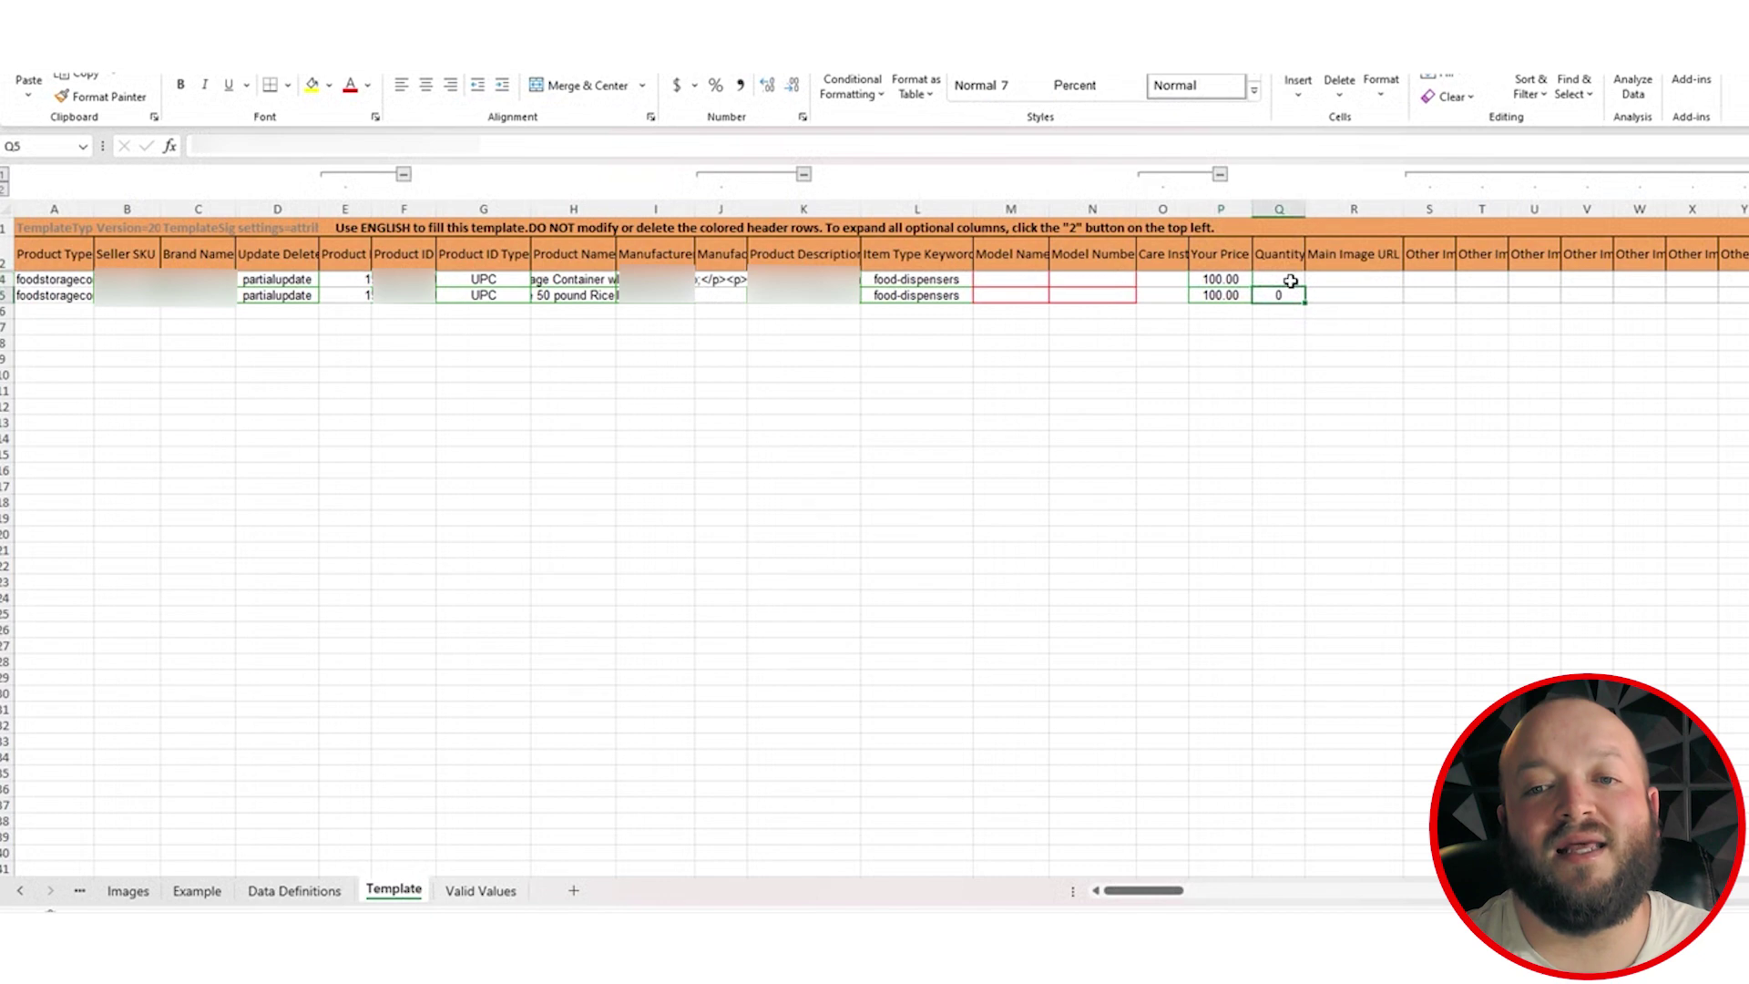
click(1291, 280)
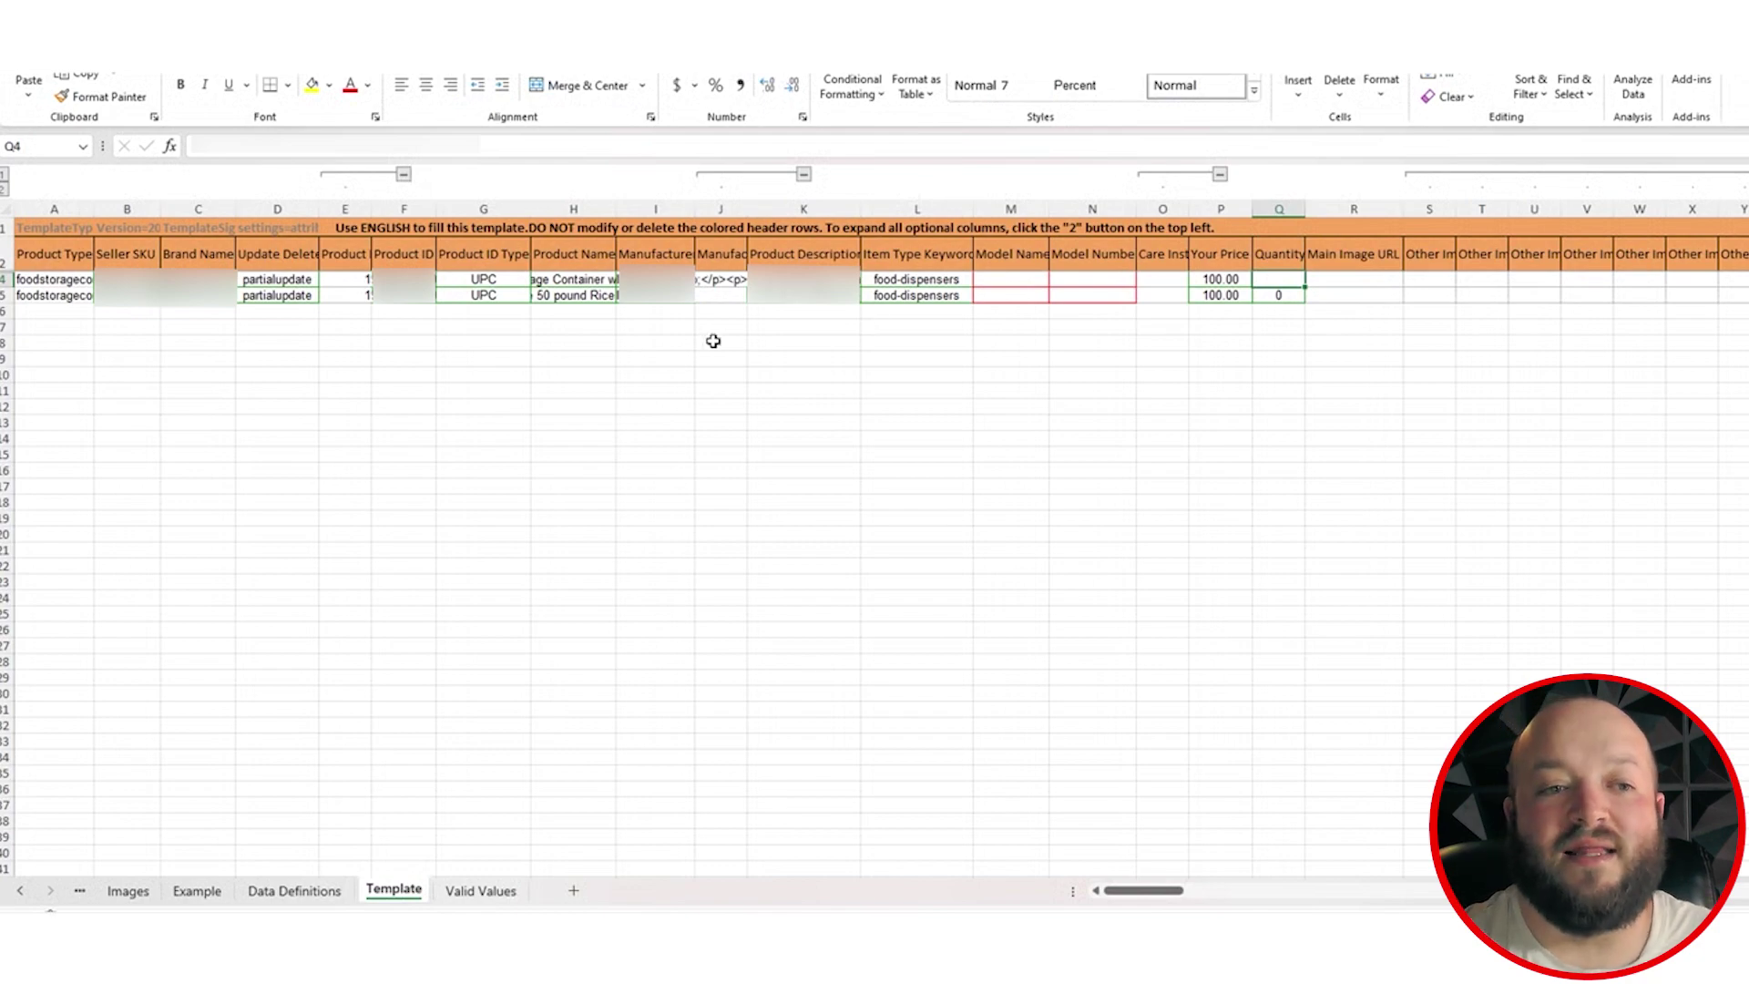
- Choose PartialUpdate from cell D4's dropdown as the first product's update action
click(310, 279)
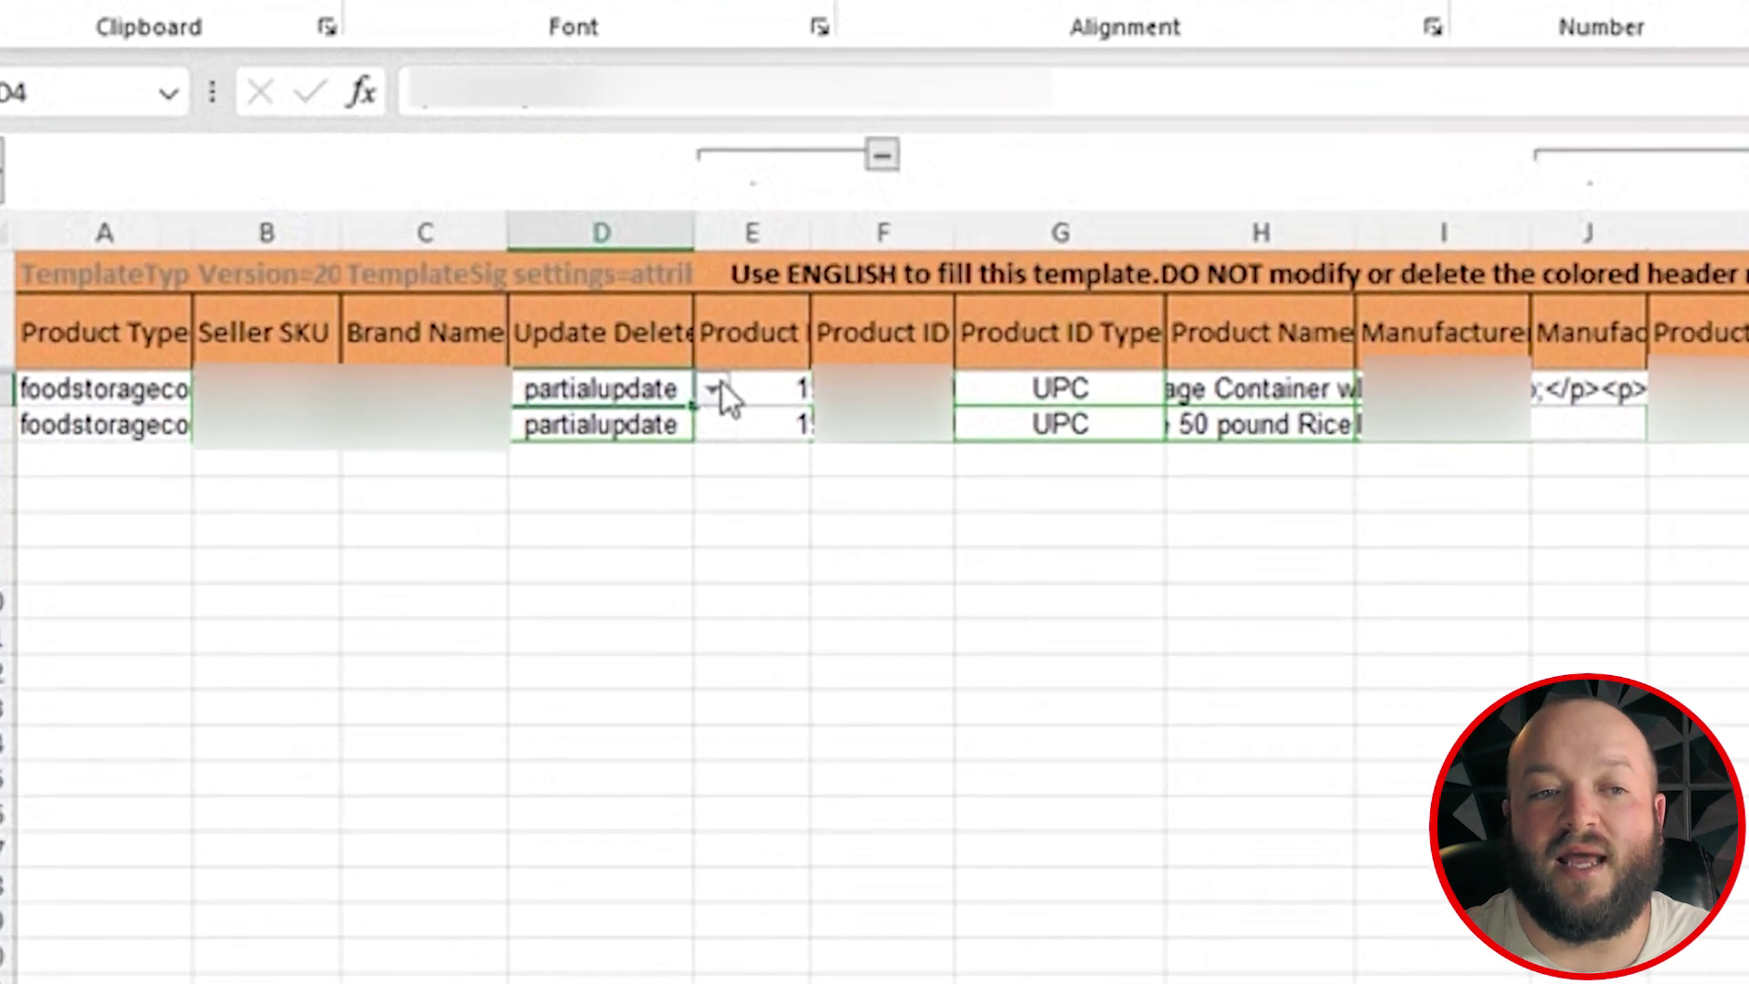
click(511, 331)
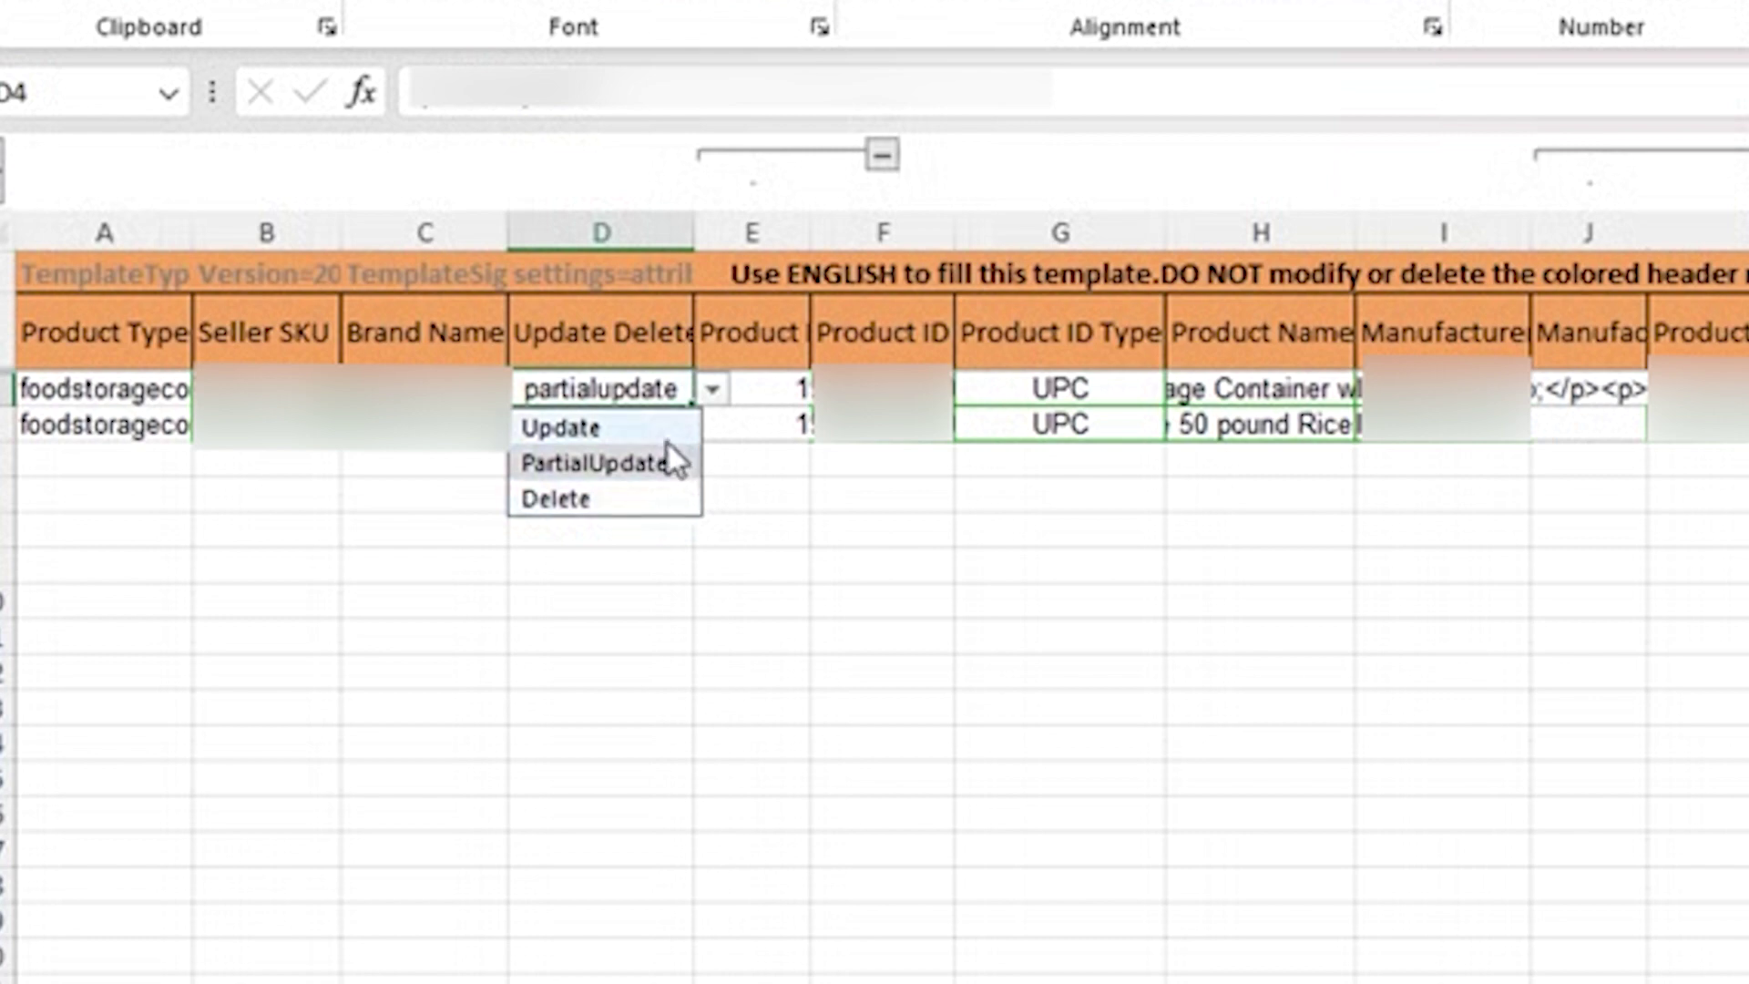
click(626, 462)
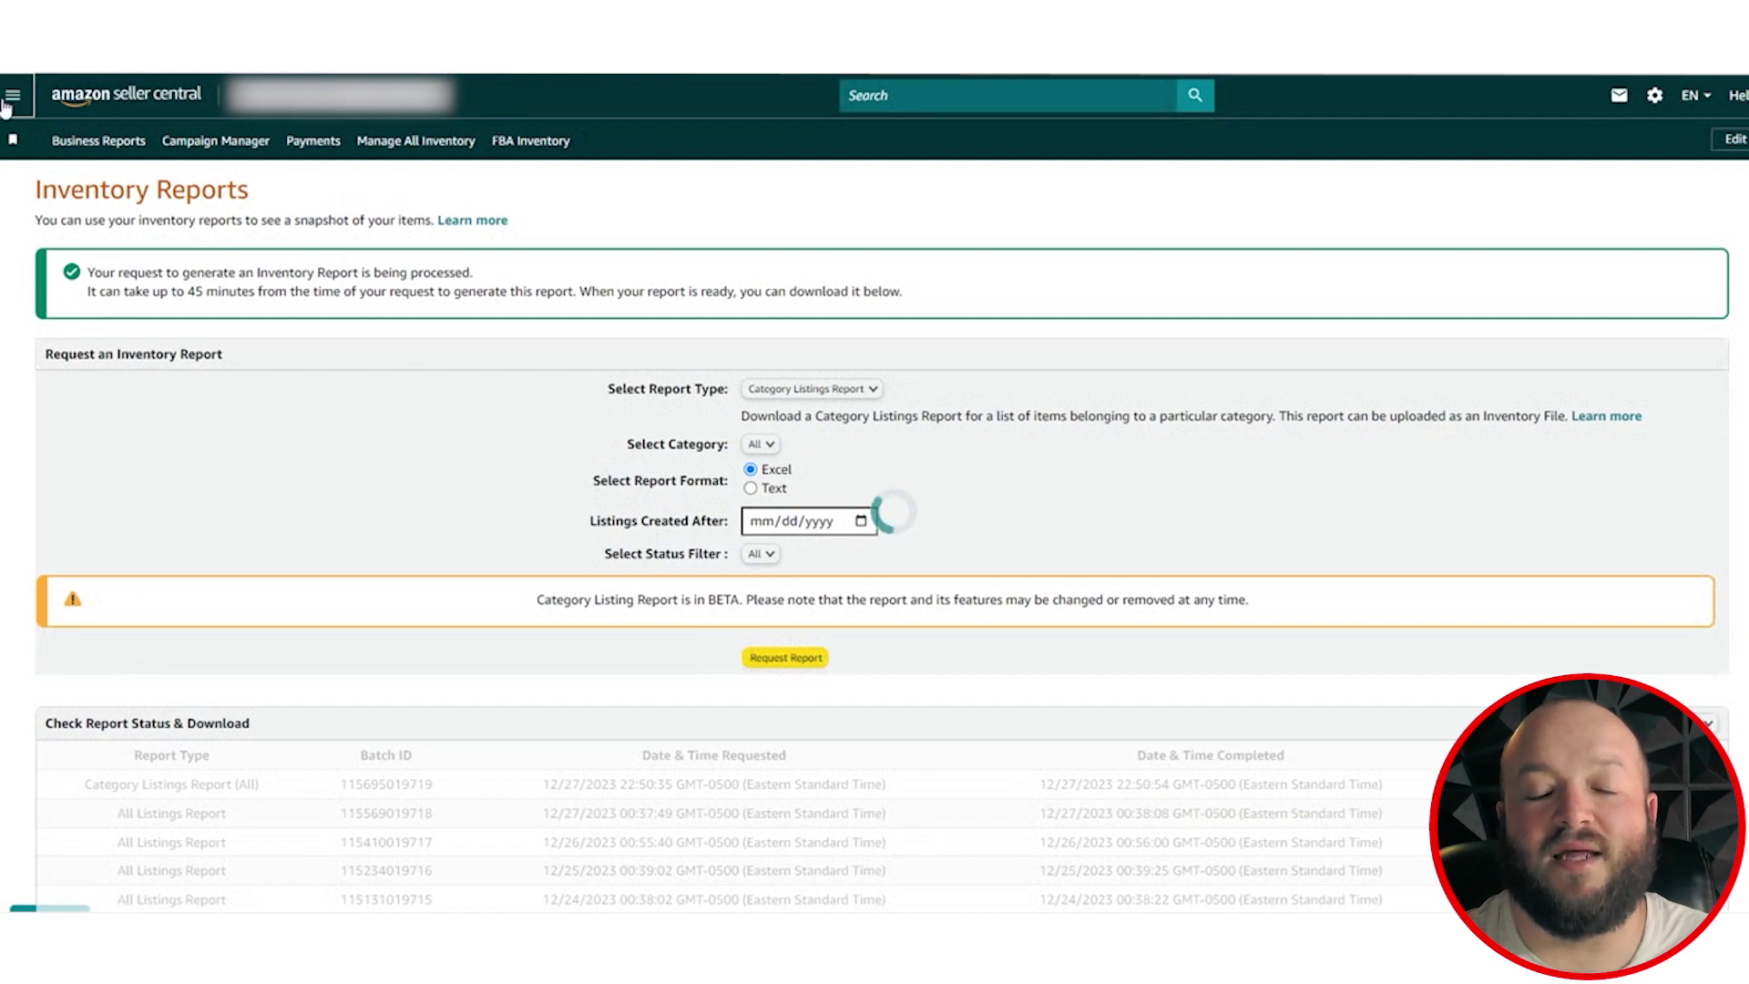
- Go to Catalog > Add Products via Upload from the main navigation menu
click(8, 102)
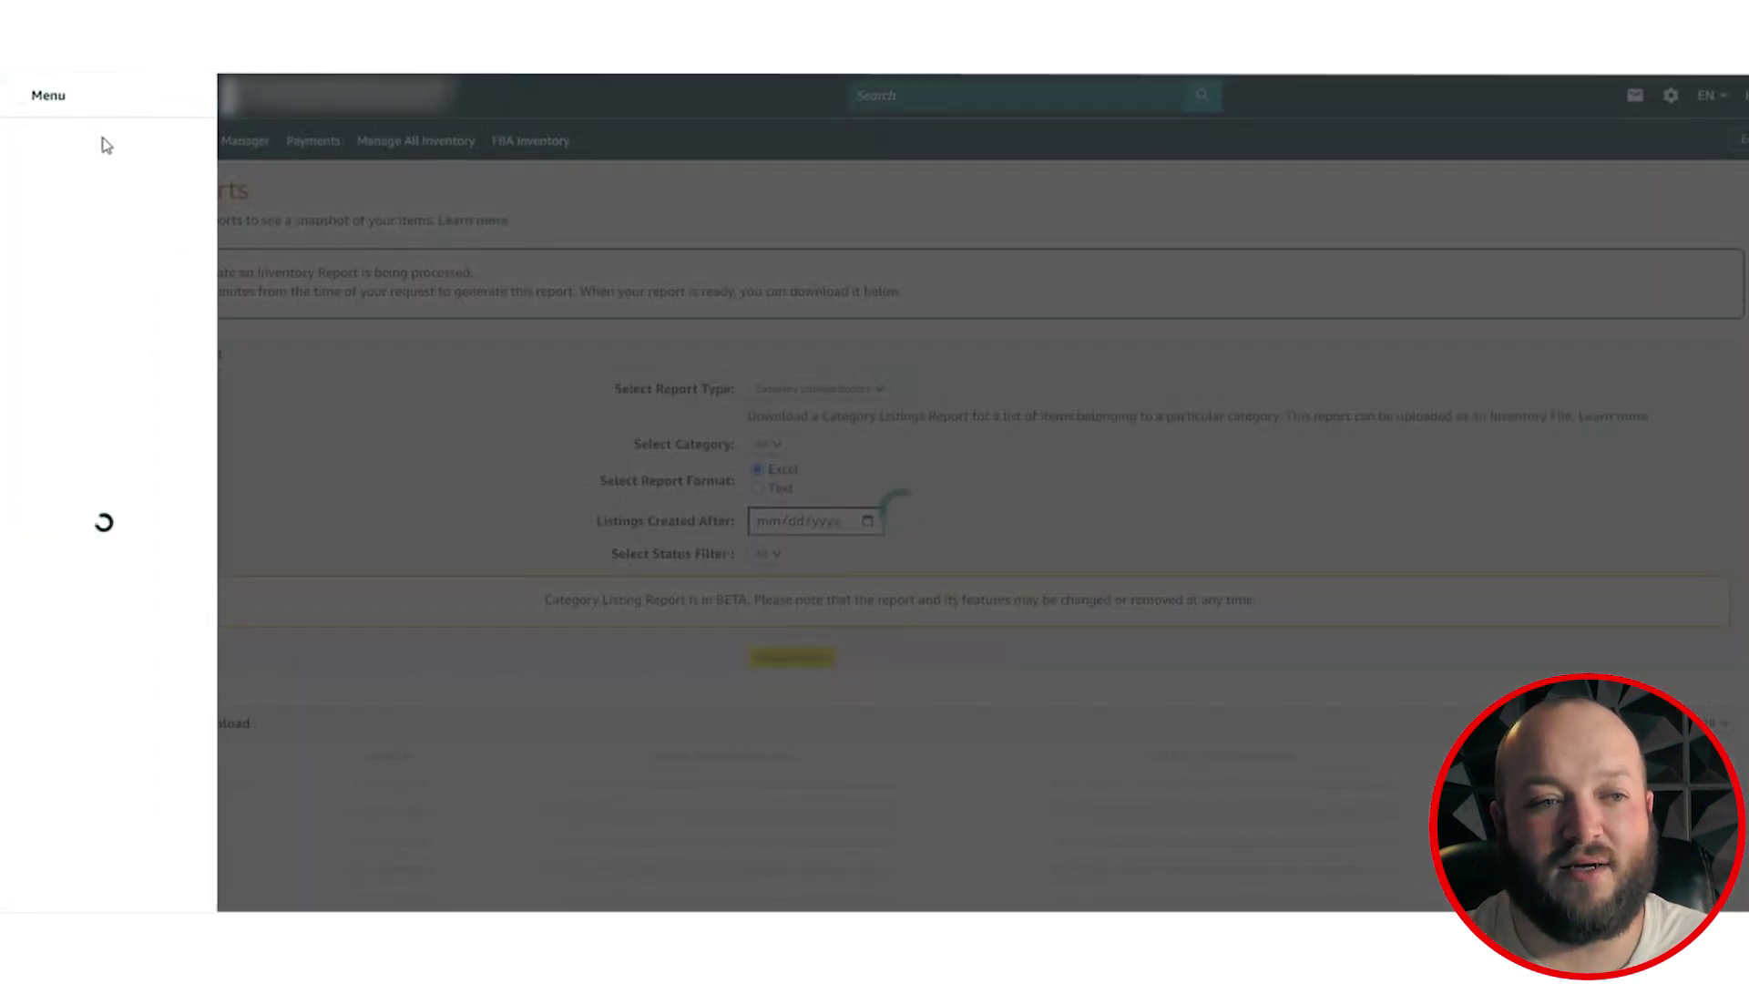
mouse_move(124, 162)
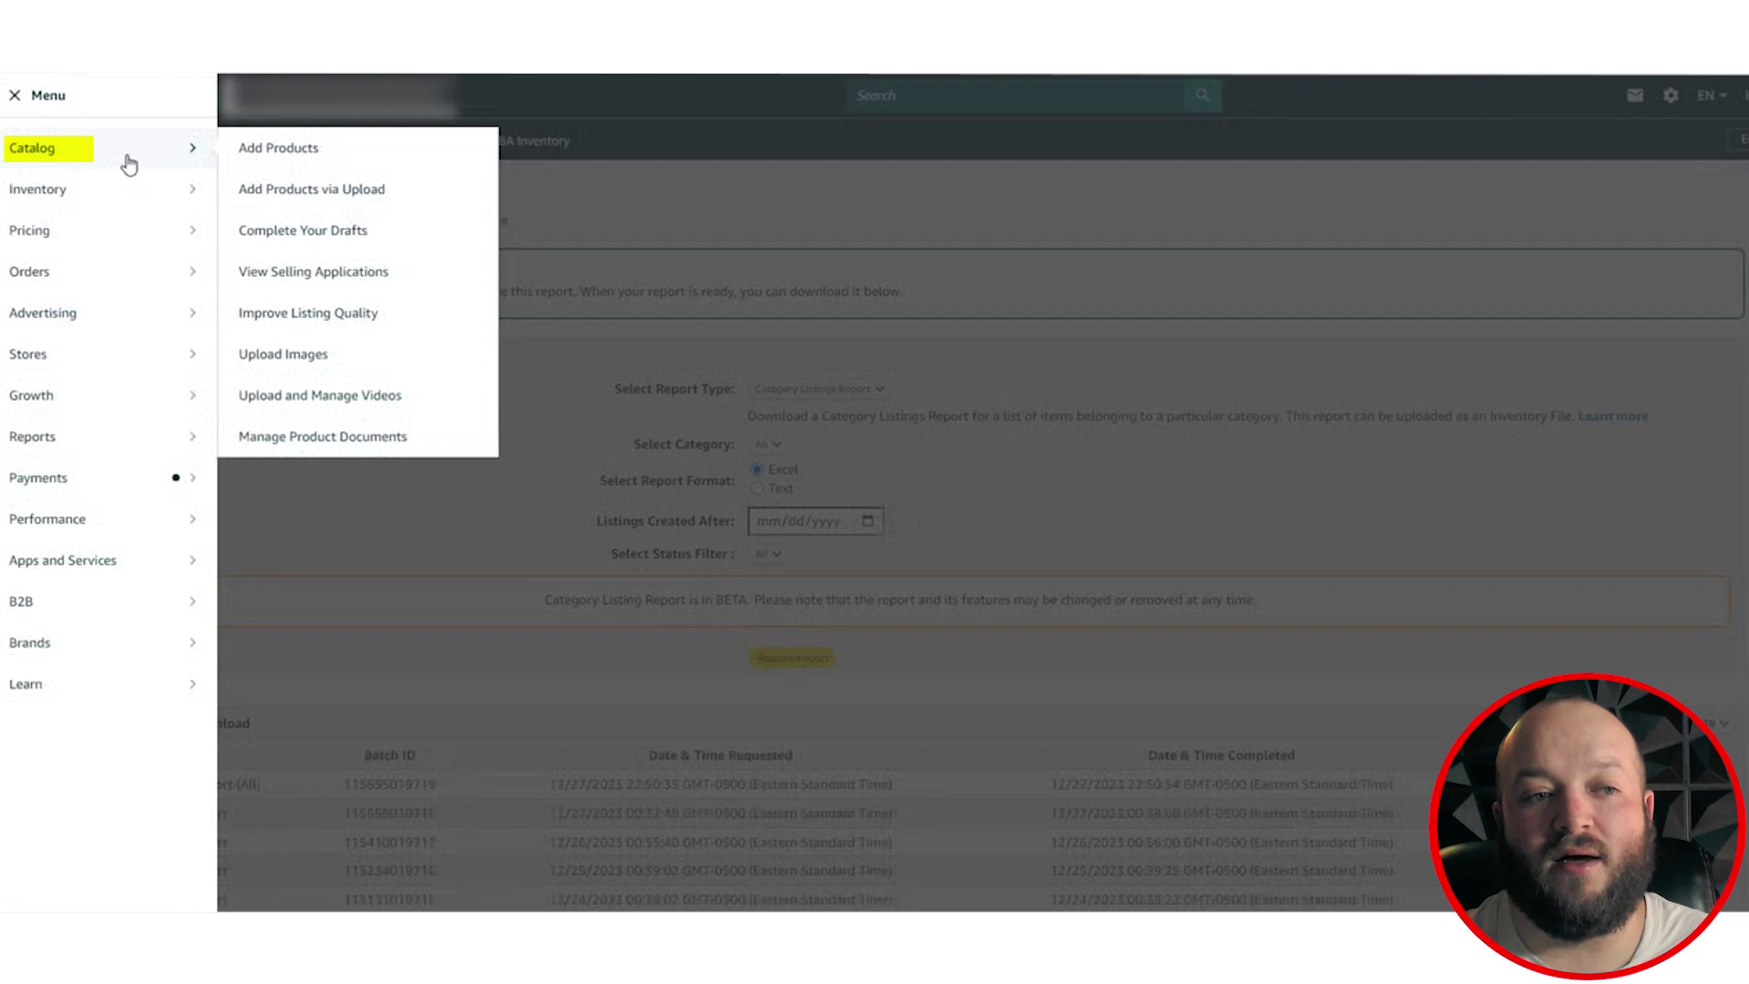
click(382, 202)
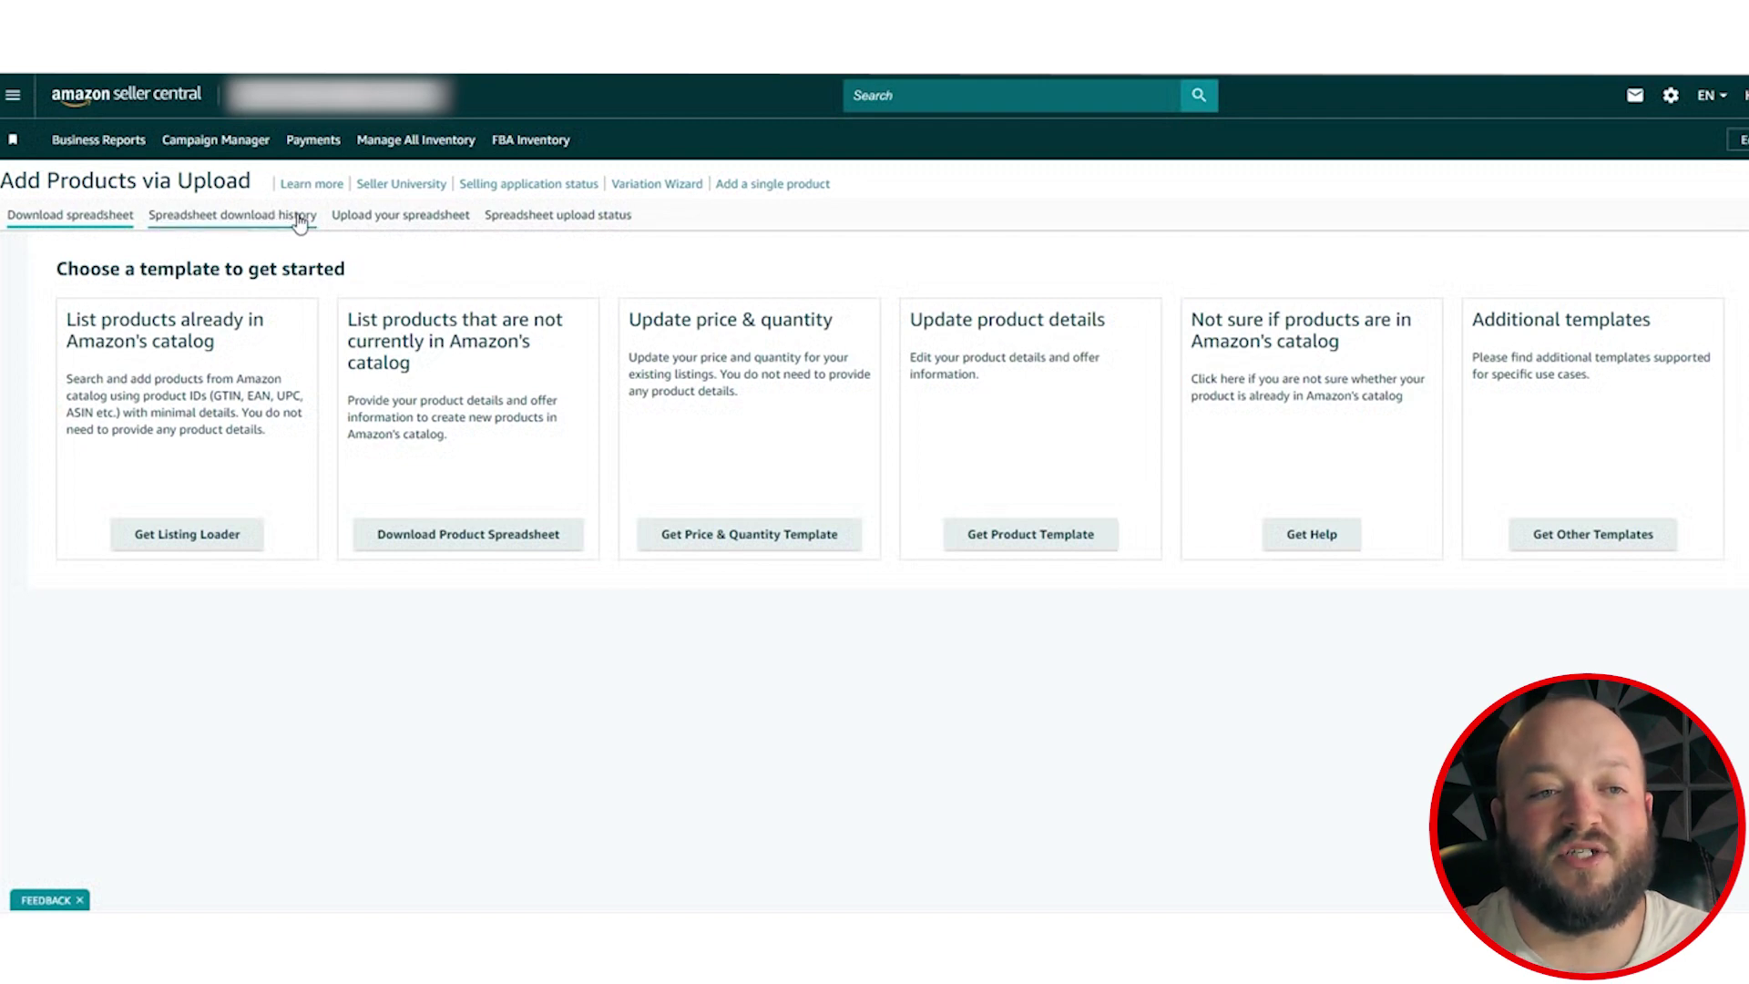
- Switch to the Upload your spreadsheet form for Category+Listings+Report+12-28-2023.xlsx
click(422, 223)
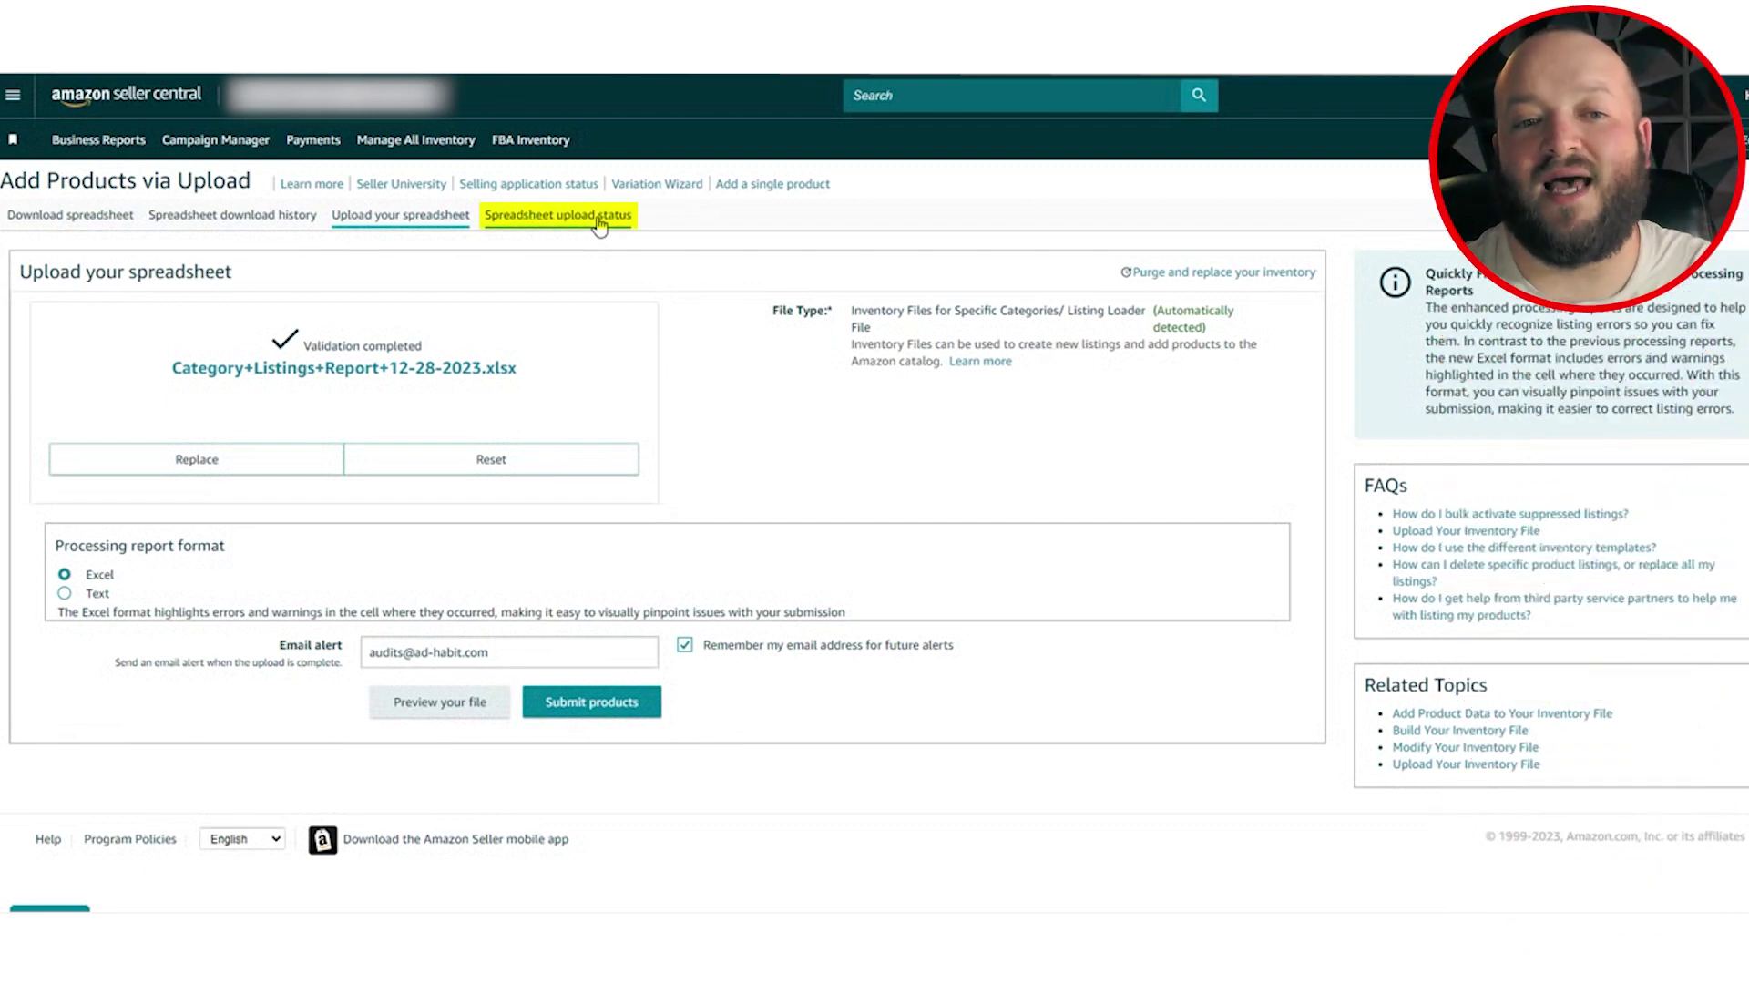
- Review the Spreadsheet upload status table, checking a failed upload's Actions options
click(598, 223)
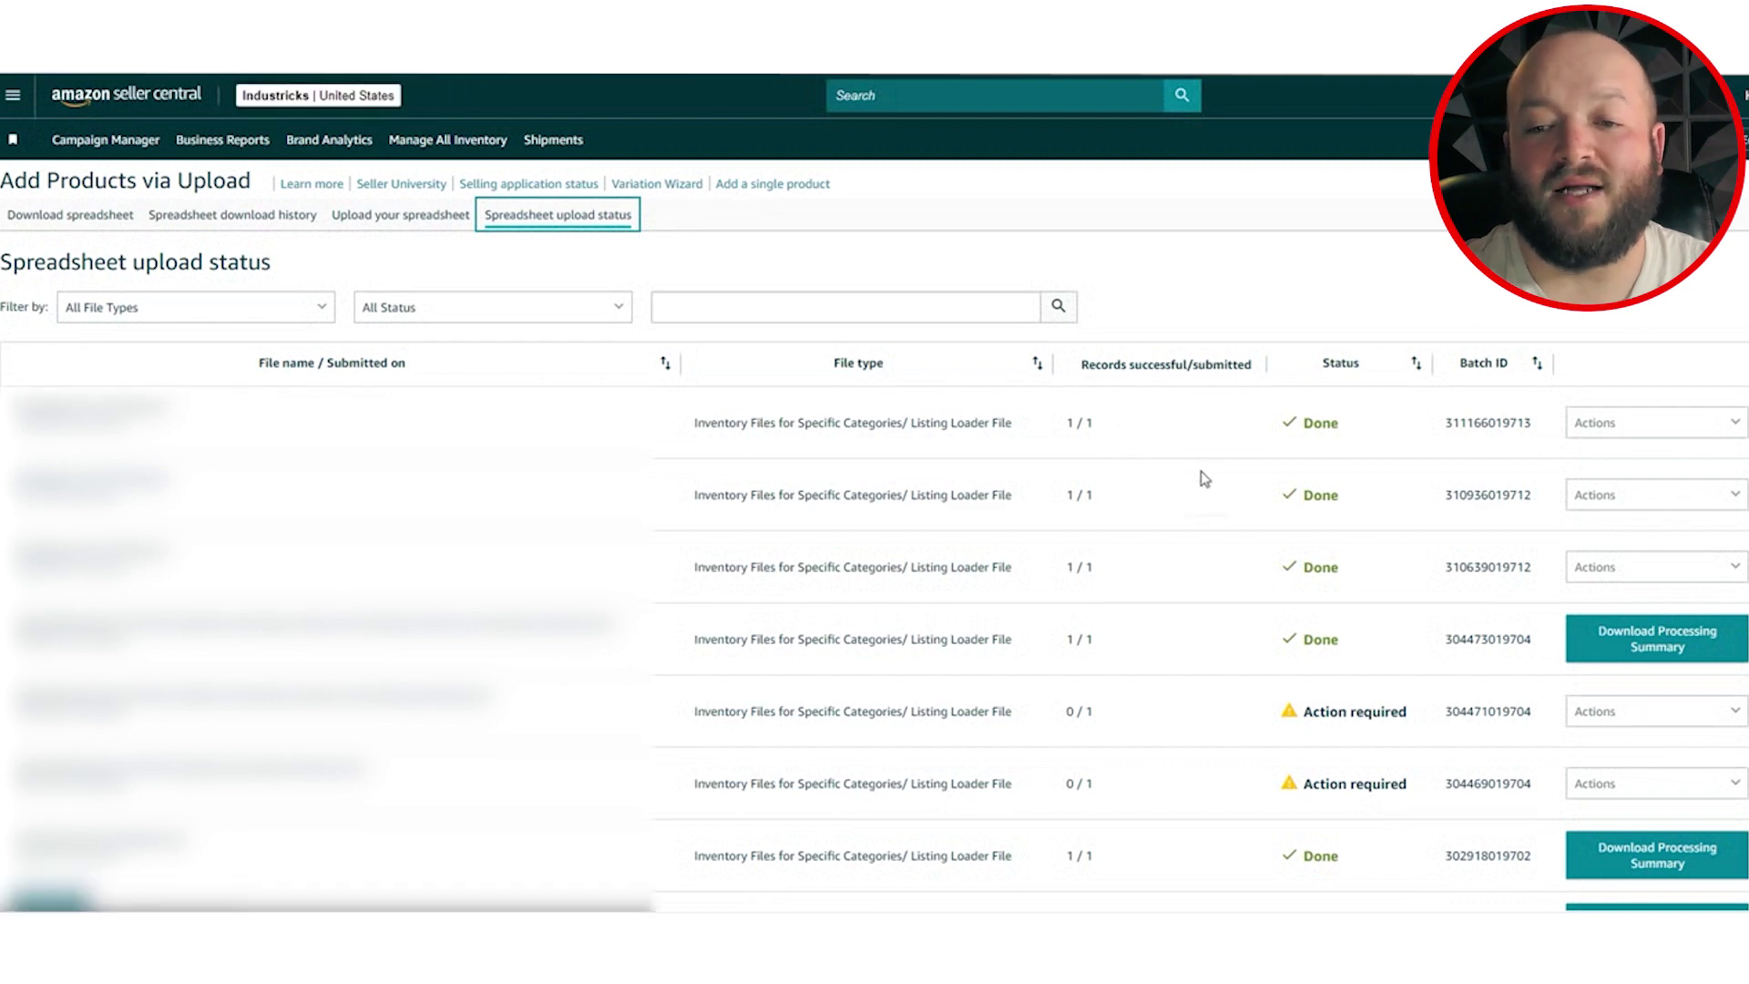
scroll(1202, 474, down, 1)
scroll(1212, 483, down, 1)
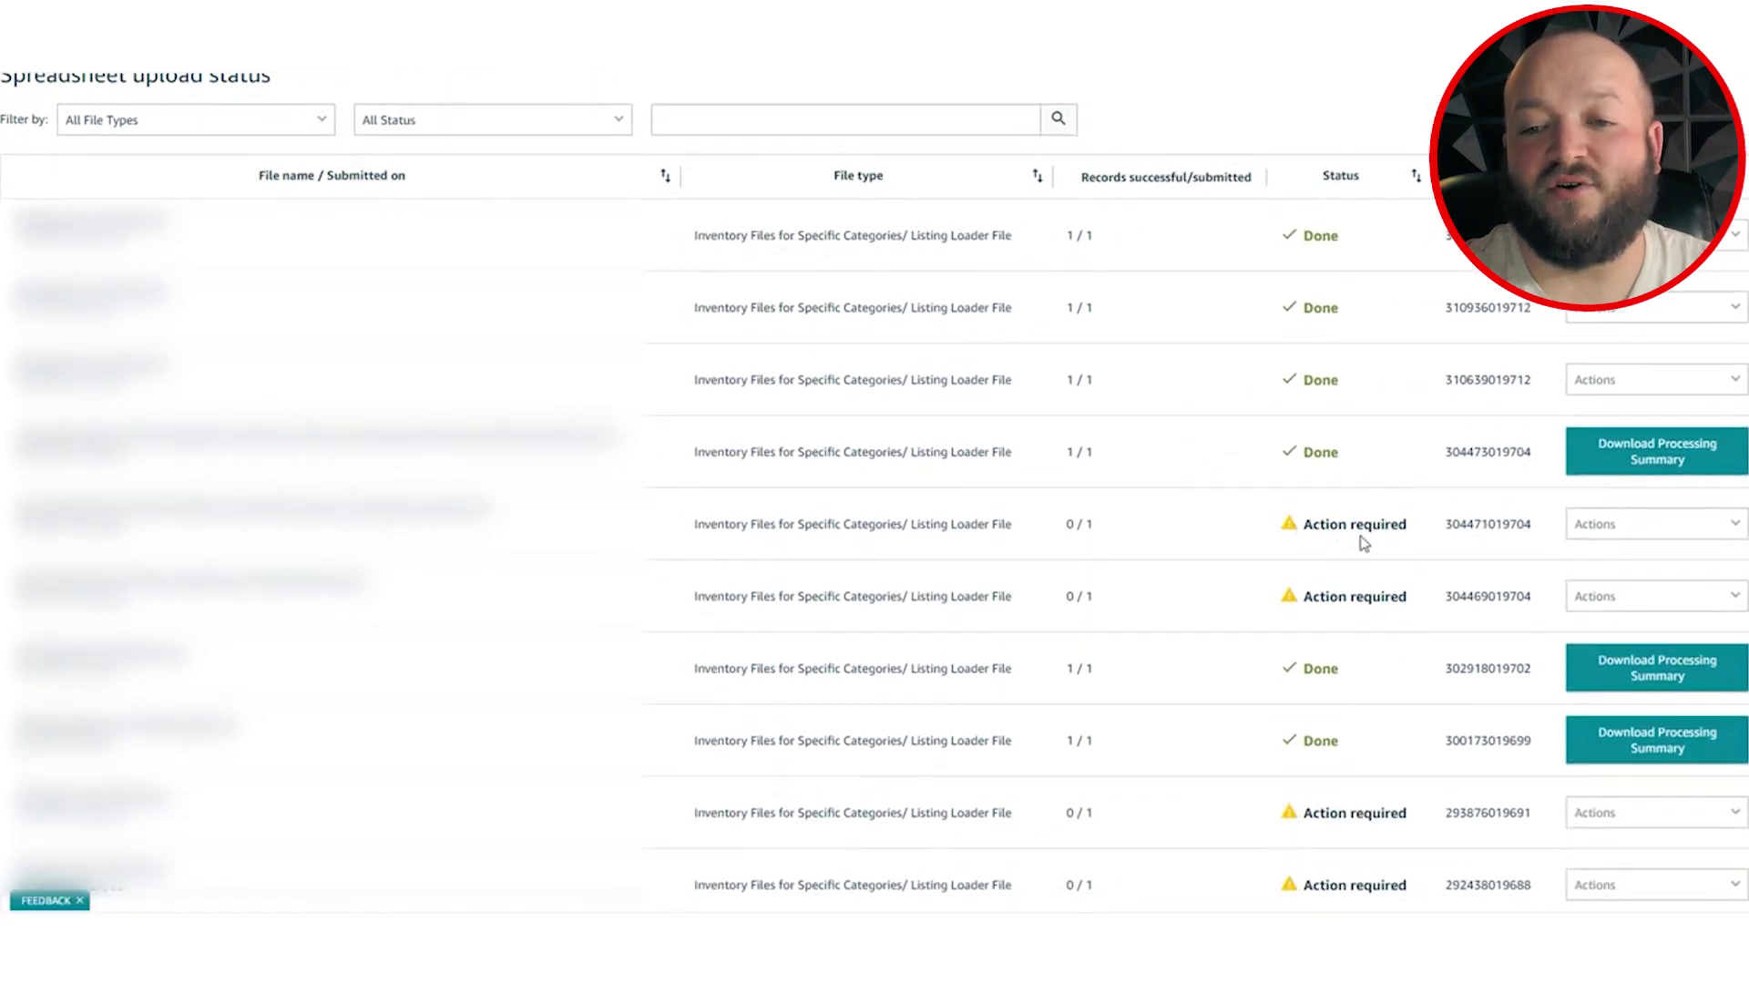
click(1618, 533)
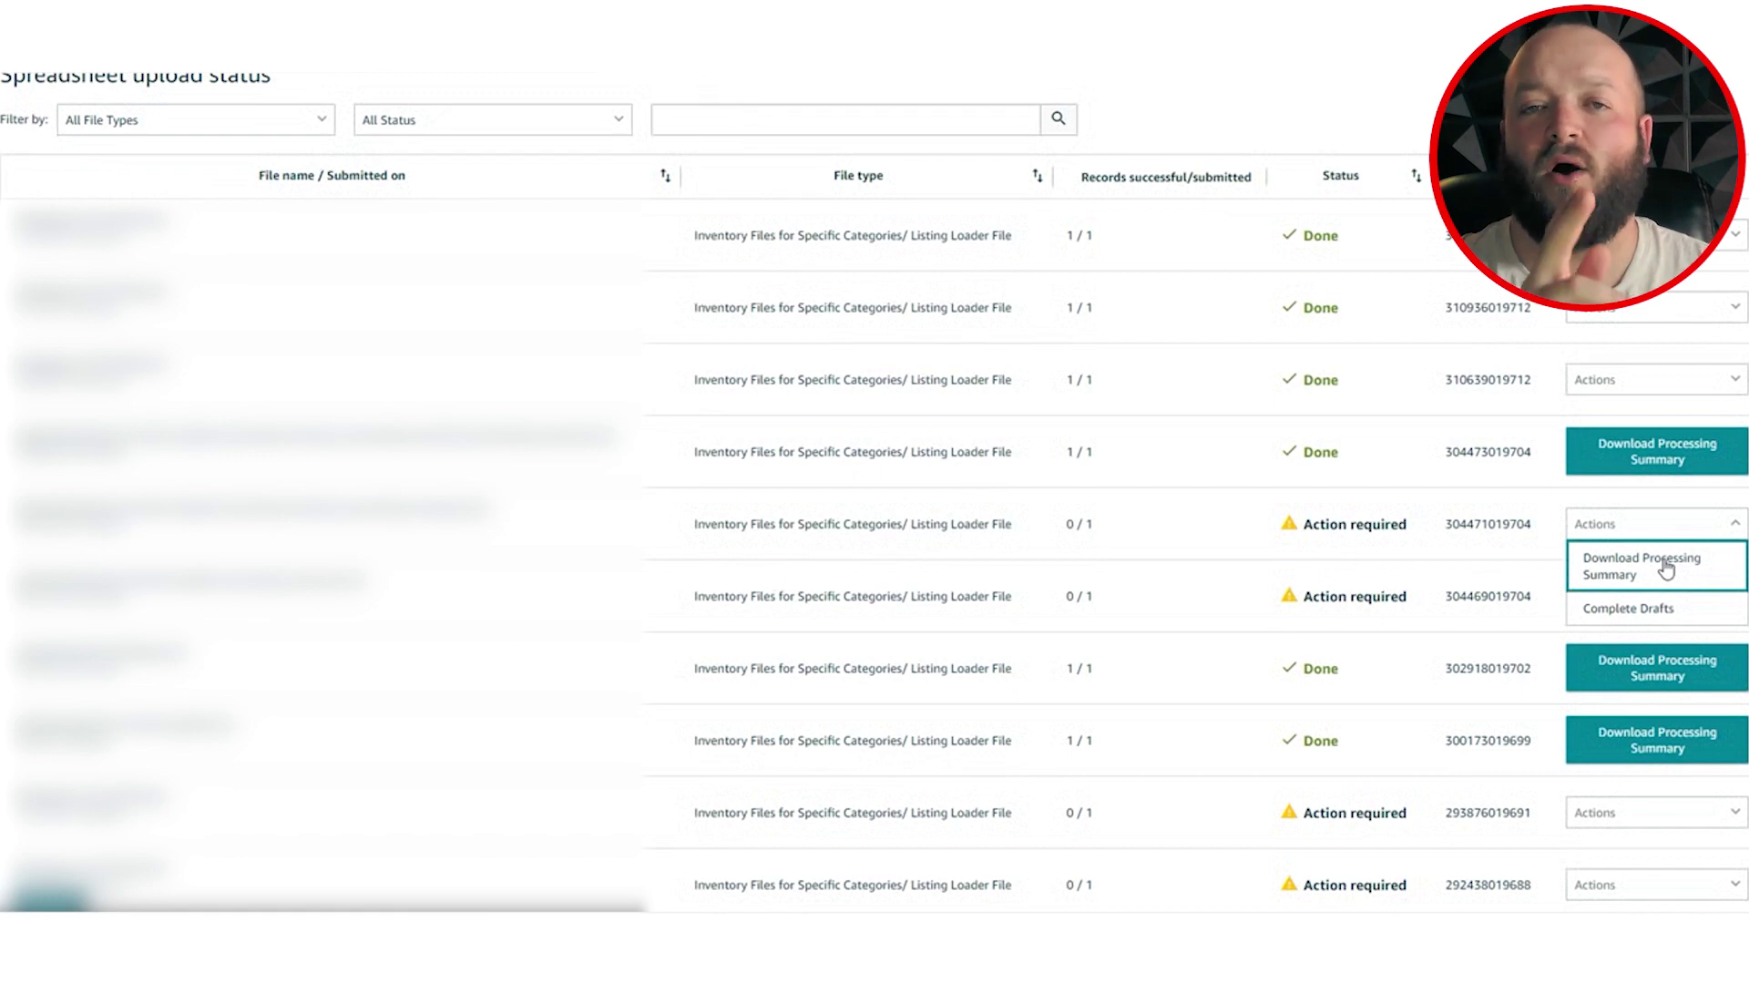
click(1666, 568)
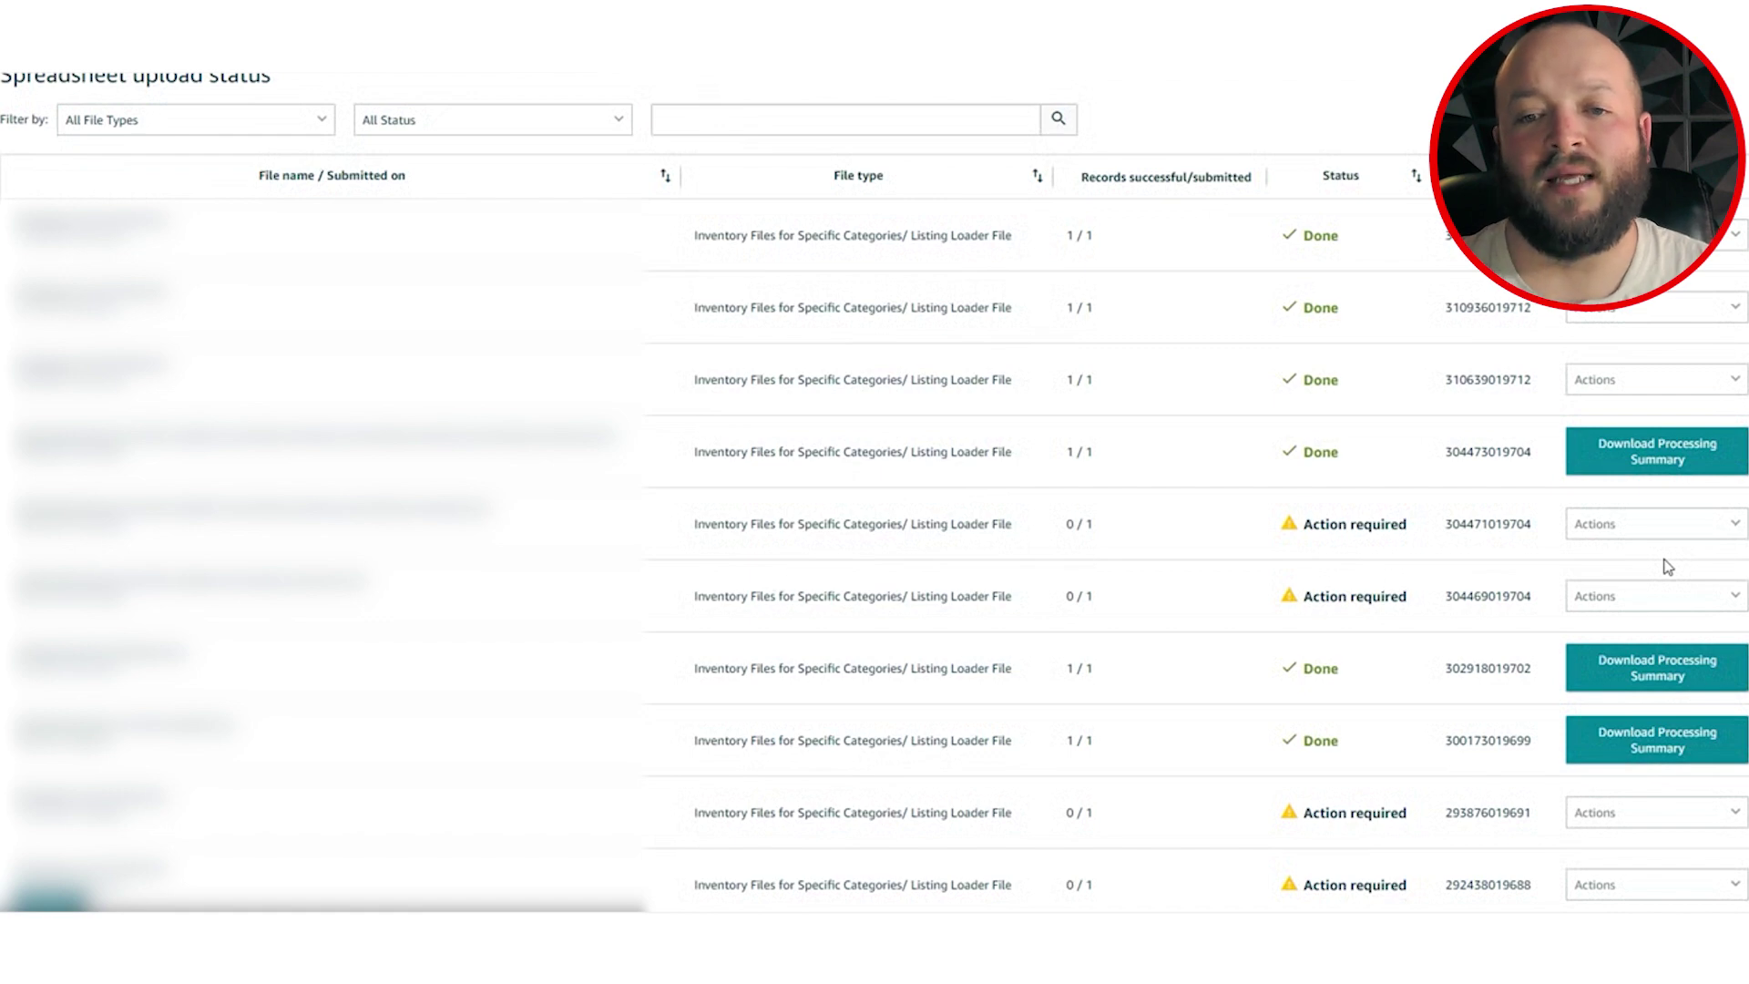
scroll(1105, 501, up, 2)
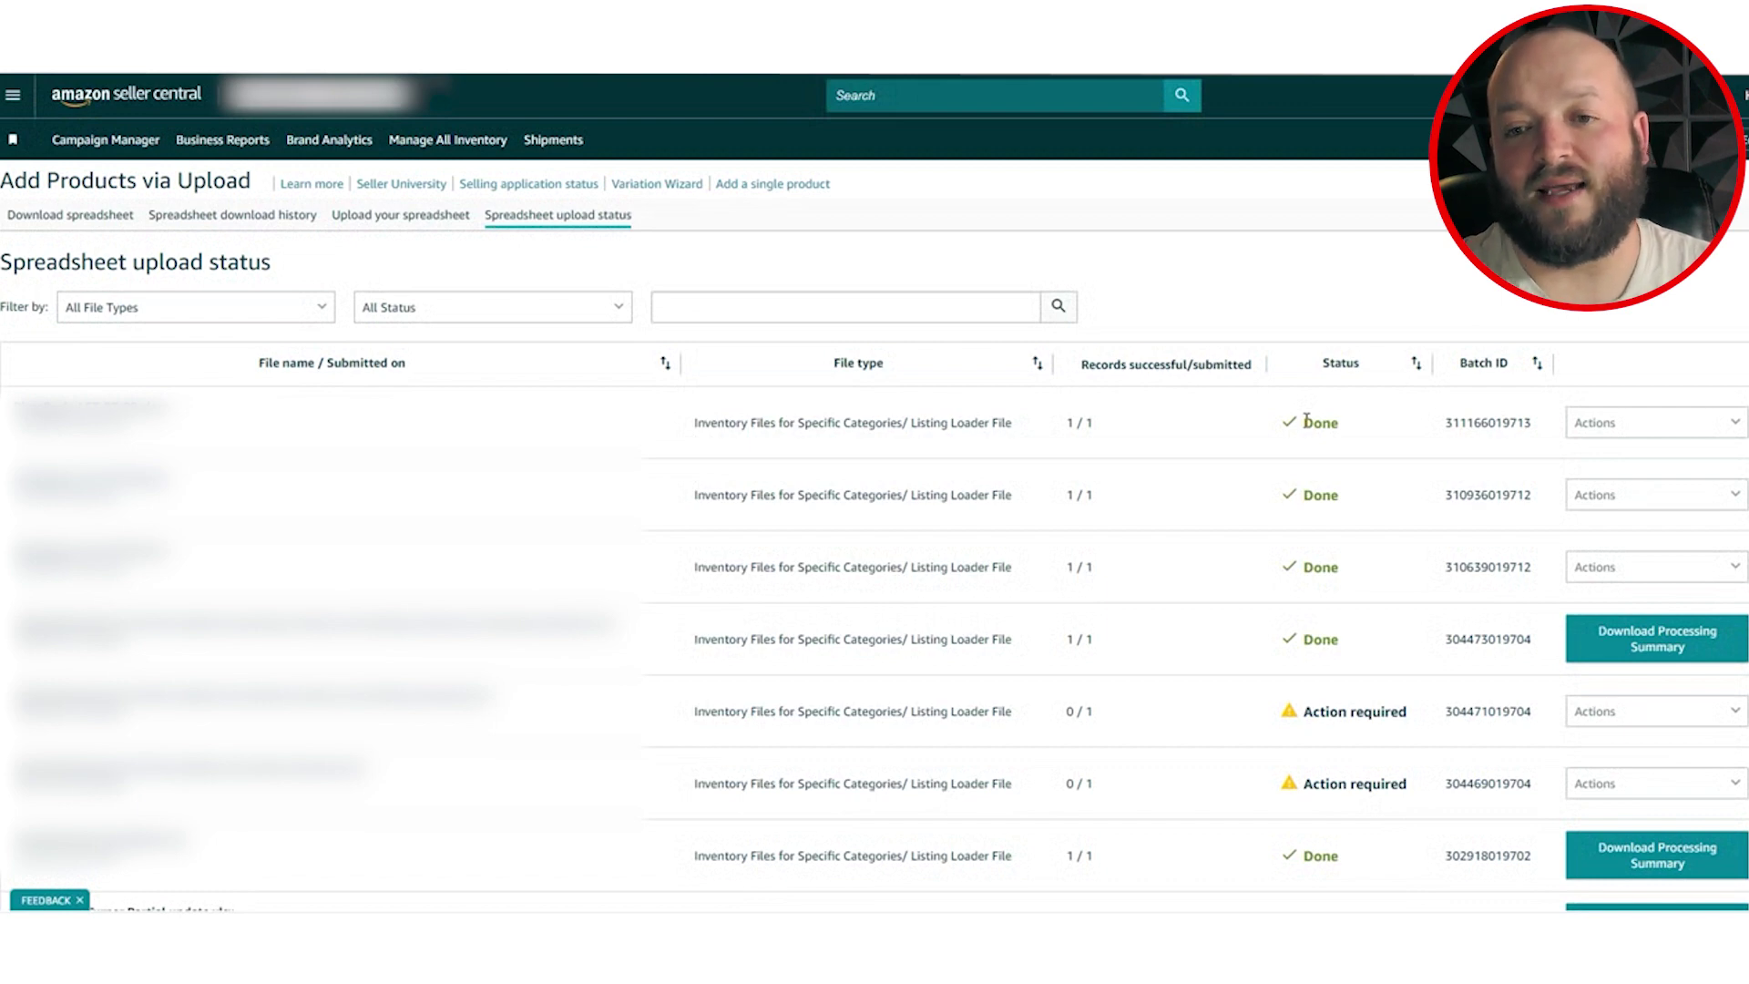
double_click(1504, 419)
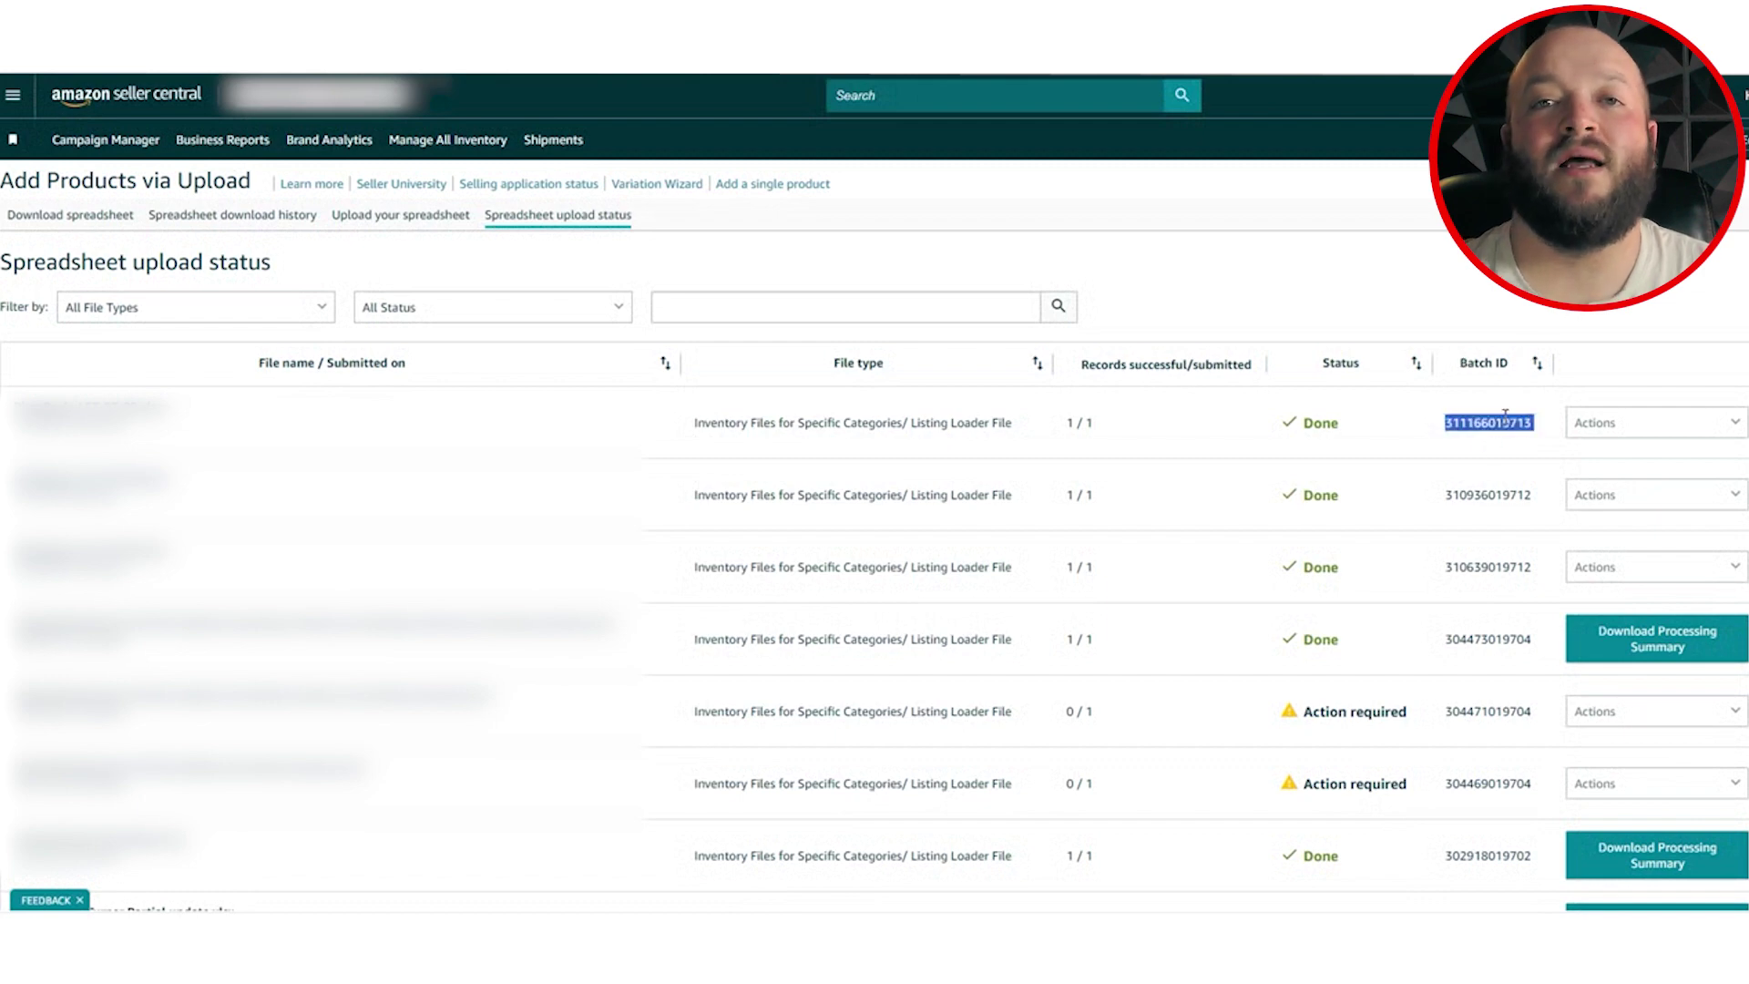